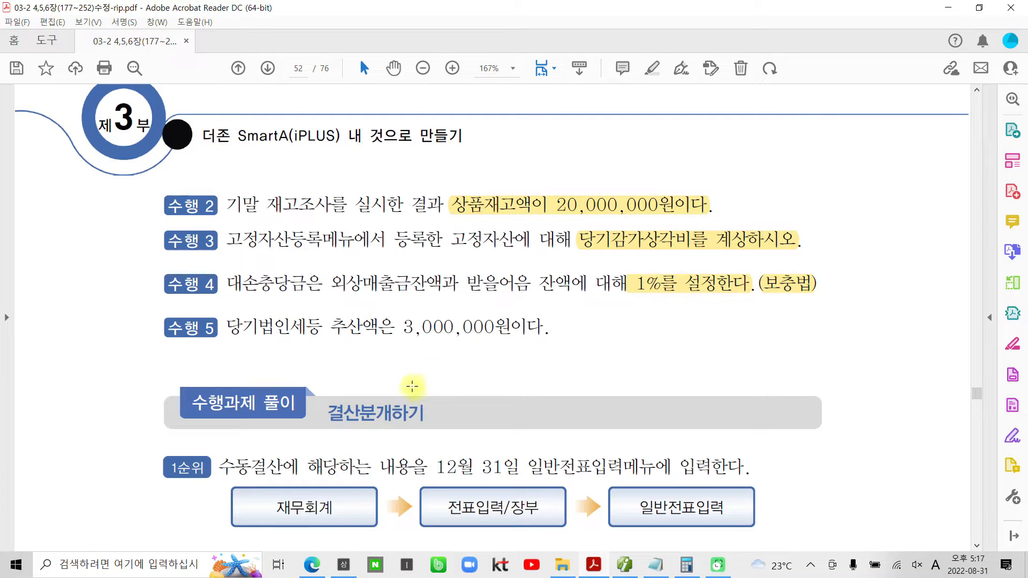
Step: Review closing tasks 수행 2 to 수행 5, temporarily boxing the merchandise inventory, depreciation, bad-debt allowance and corporate tax phrases
scroll(386, 371, "up", 3)
scroll(385, 373, "up", 6)
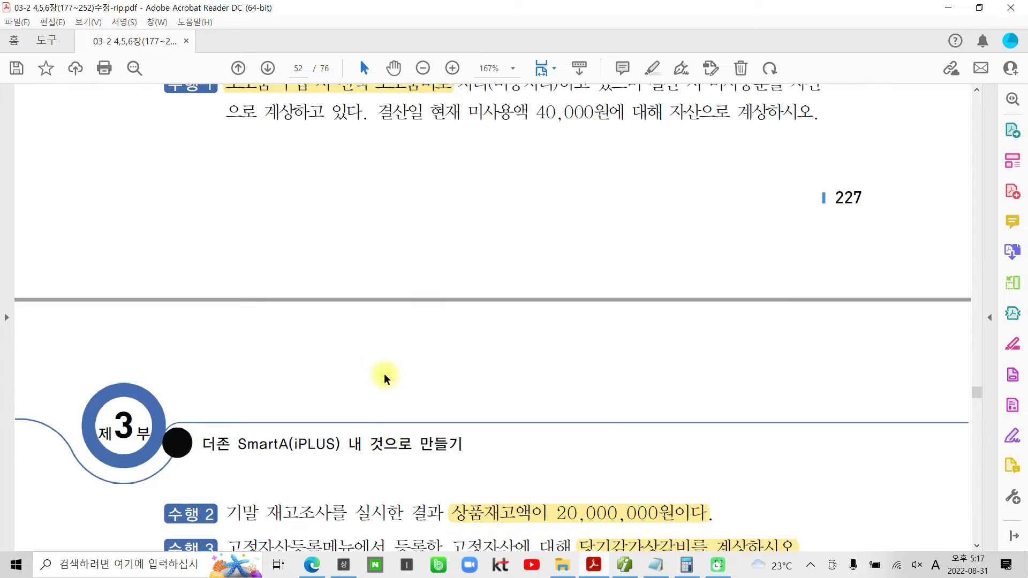
scroll(382, 374, "down", 5)
scroll(377, 376, "down", 2)
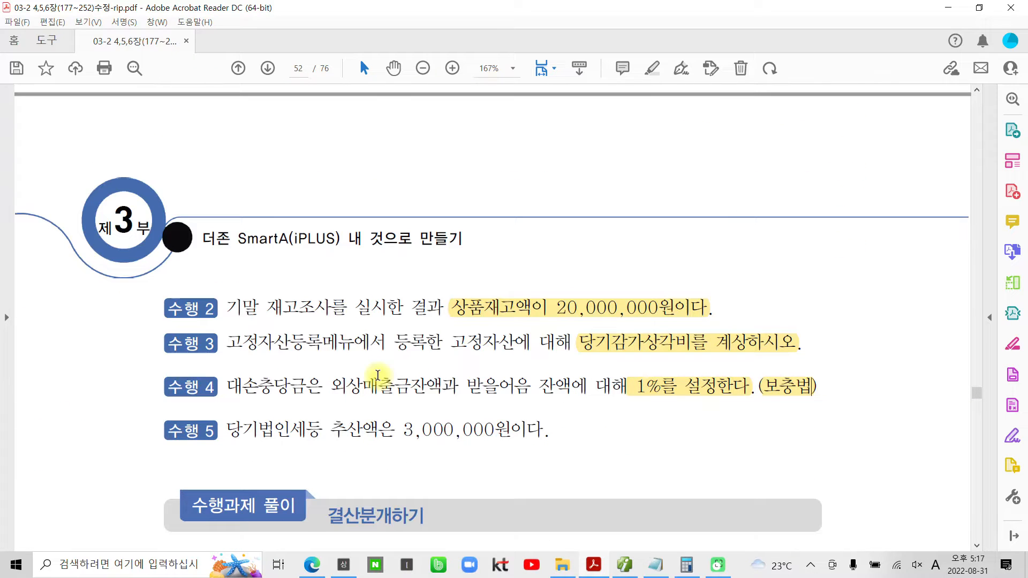
mouse_move(430, 284)
left_mouse_down()
mouse_move(621, 316)
mouse_move(720, 316)
left_mouse_up()
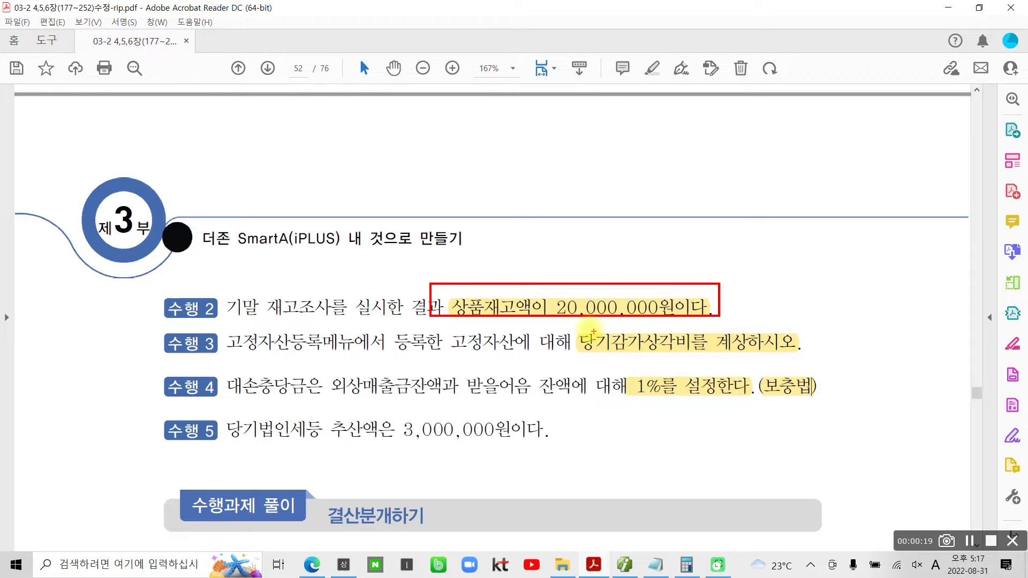
left_click_drag(574, 324, 713, 356)
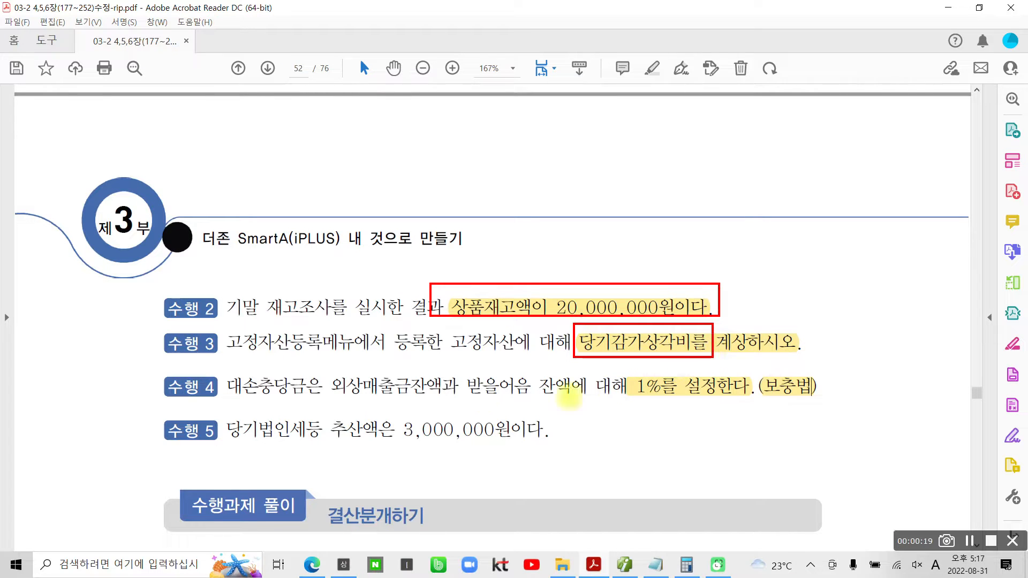
mouse_move(210, 368)
left_mouse_down()
mouse_move(272, 405)
mouse_move(324, 401)
left_mouse_up()
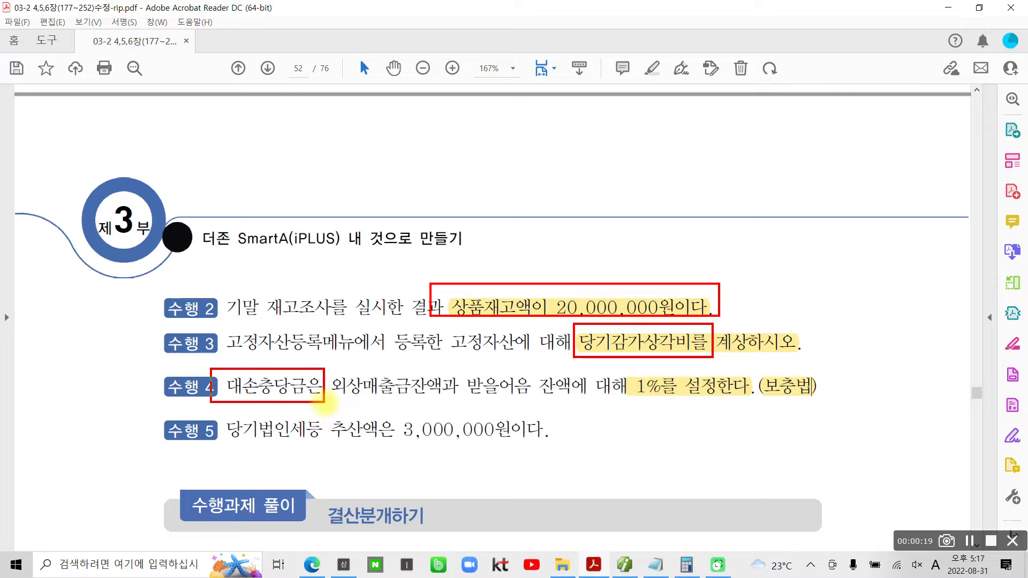
left_click_drag(223, 419, 321, 454)
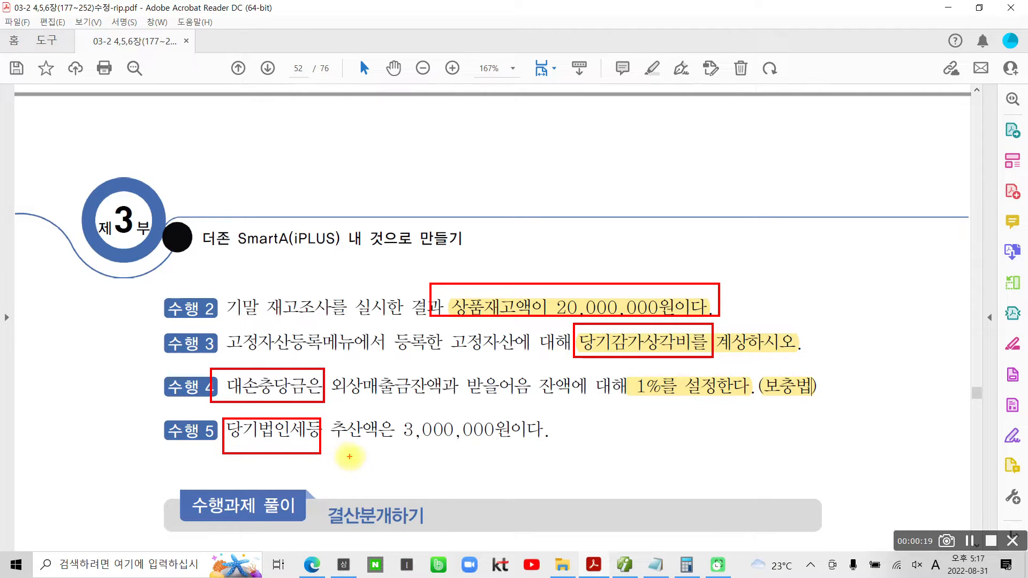
key("Escape")
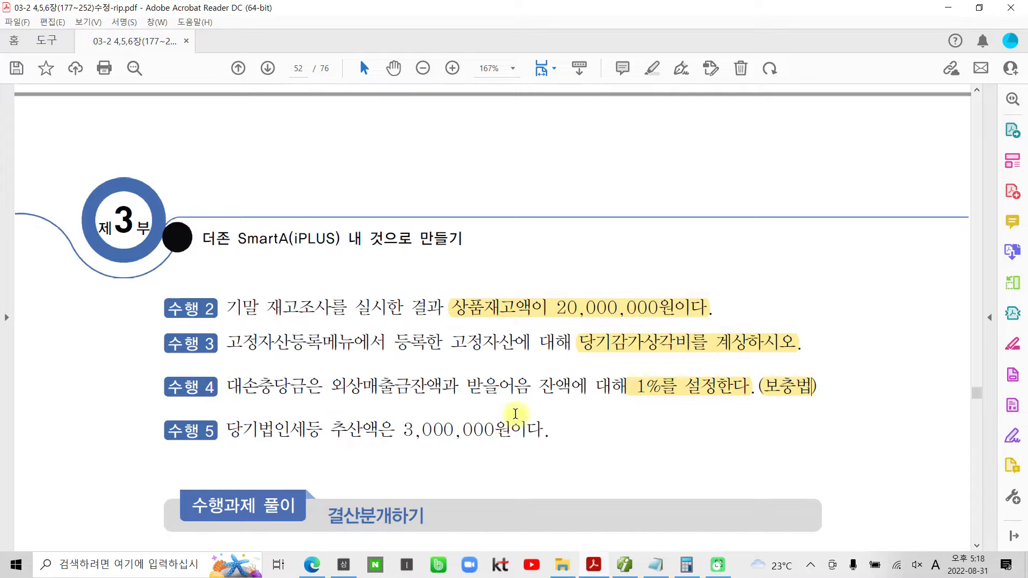
Step: Switch to SmartA and reload the December 31 vouchers in 일반전표입력
left_click(623, 564)
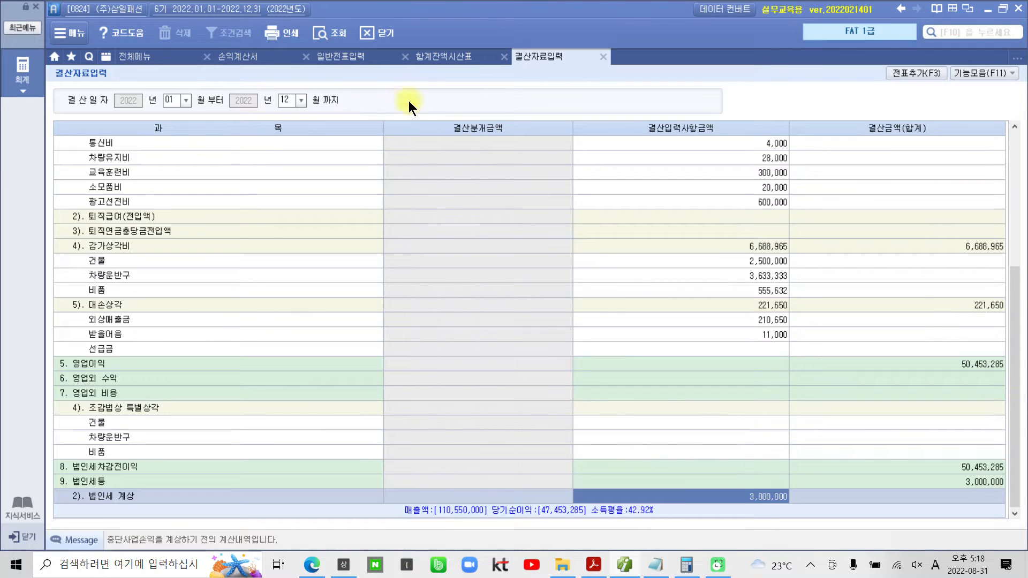
left_click(342, 62)
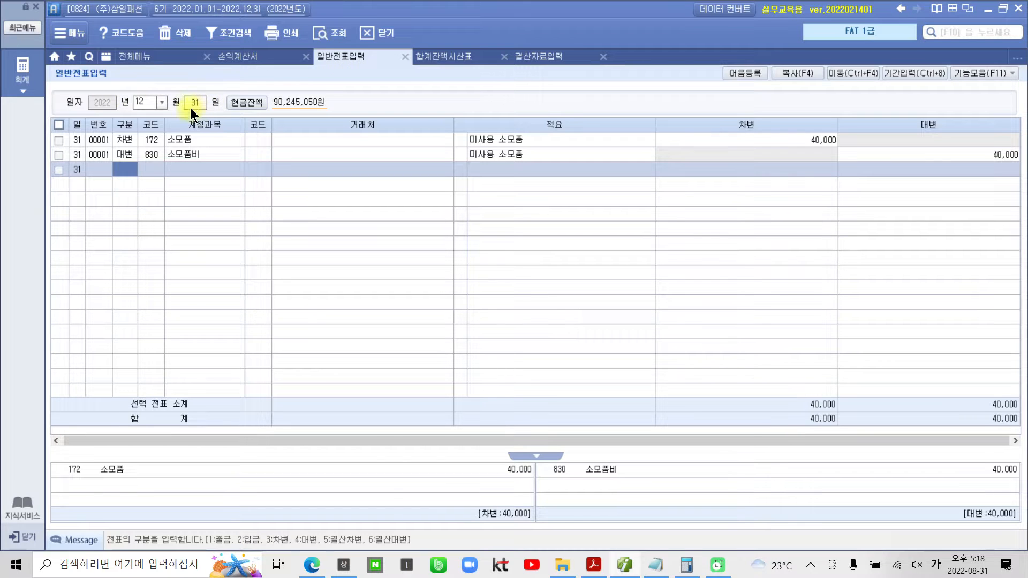
left_click(336, 32)
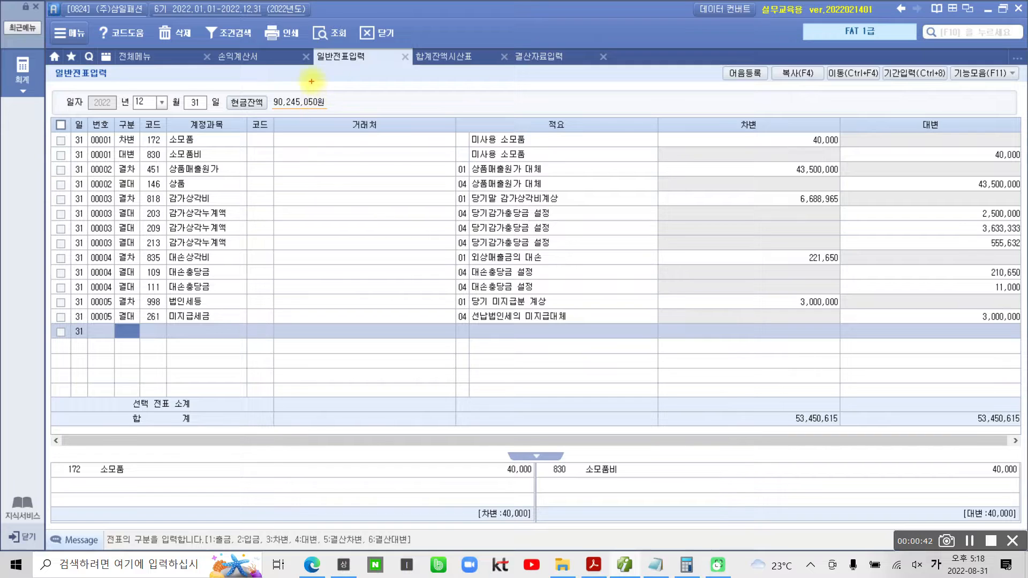
Step: Mark the 일반전표입력 and 조회 controls in red, then box voucher number 00001 in red and 00002 to 00005 in blue
left_click_drag(311, 48, 410, 66)
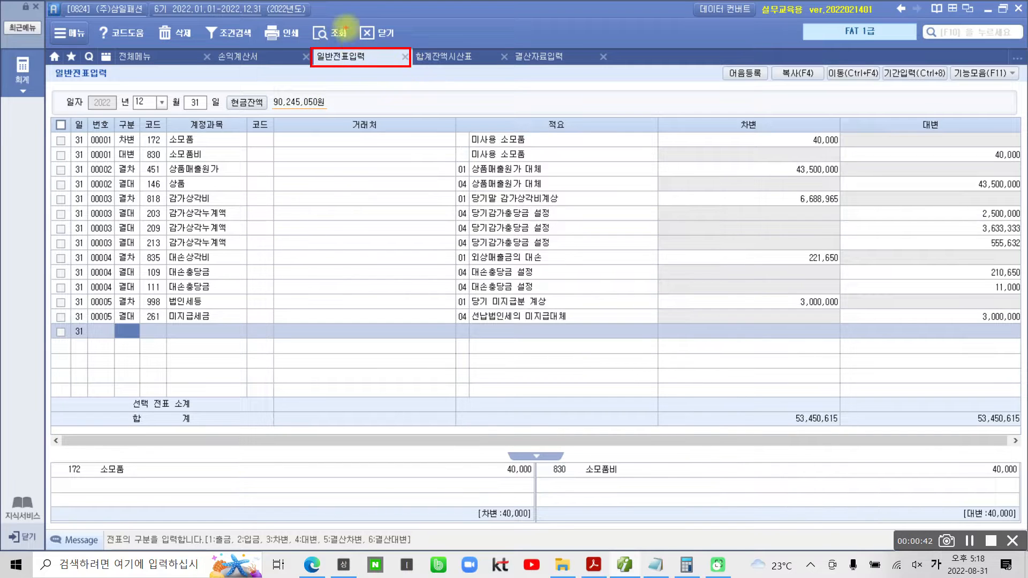
mouse_move(321, 16)
left_mouse_down()
mouse_move(308, 45)
mouse_move(359, 31)
mouse_move(336, 16)
left_mouse_up()
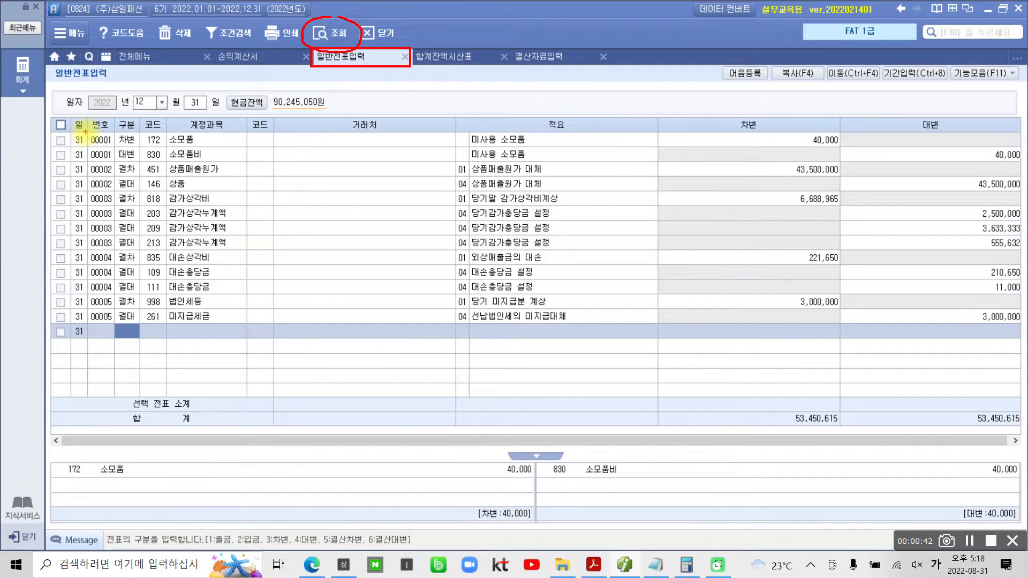
left_click_drag(86, 132, 117, 159)
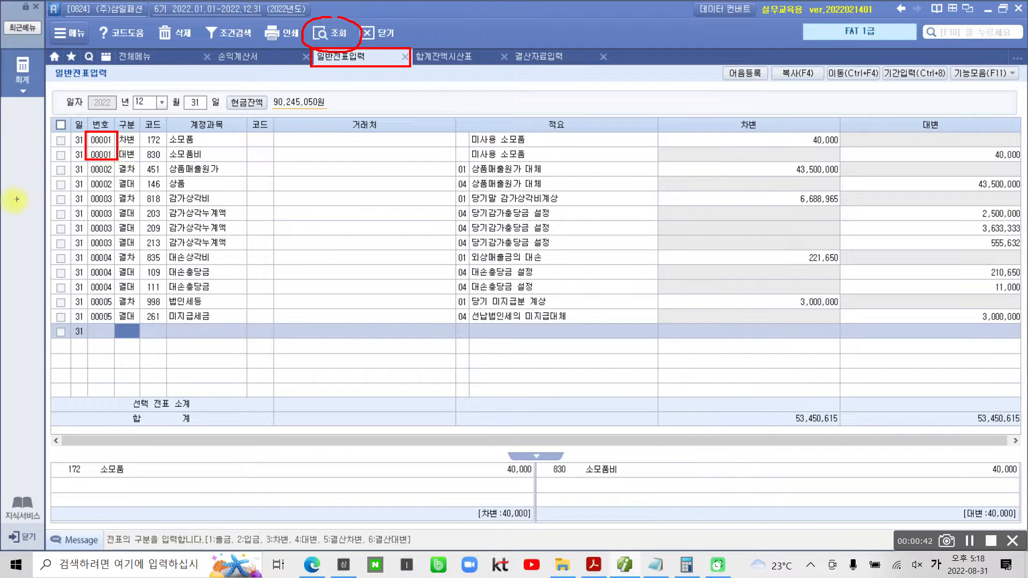
mouse_move(84, 159)
left_mouse_down()
mouse_move(124, 332)
mouse_move(116, 326)
left_mouse_up()
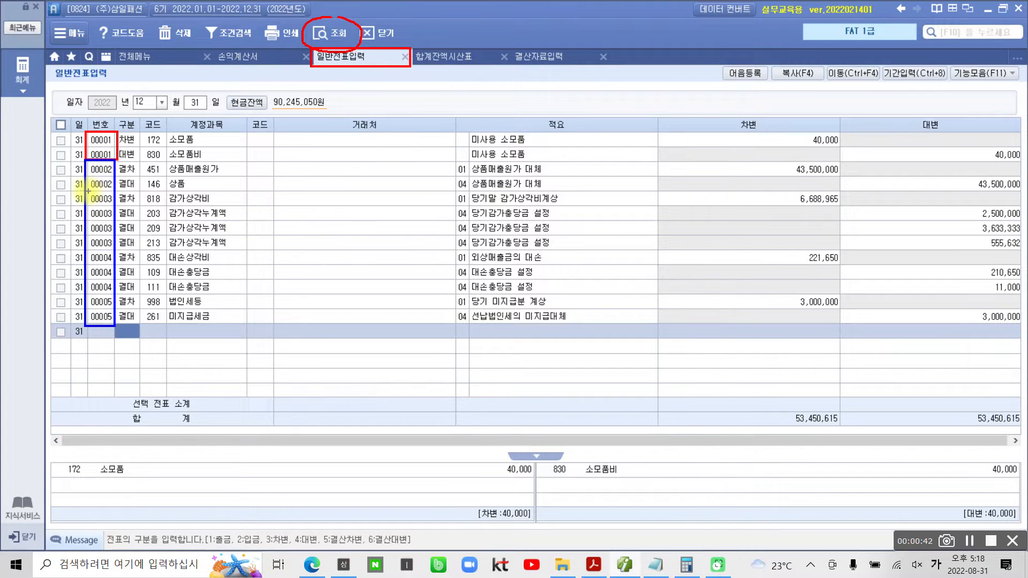
Step: Examine voucher 00002, ruling a blue line beneath it and underlining 상품매출원가 and its debit amount
left_click_drag(81, 187, 1020, 189)
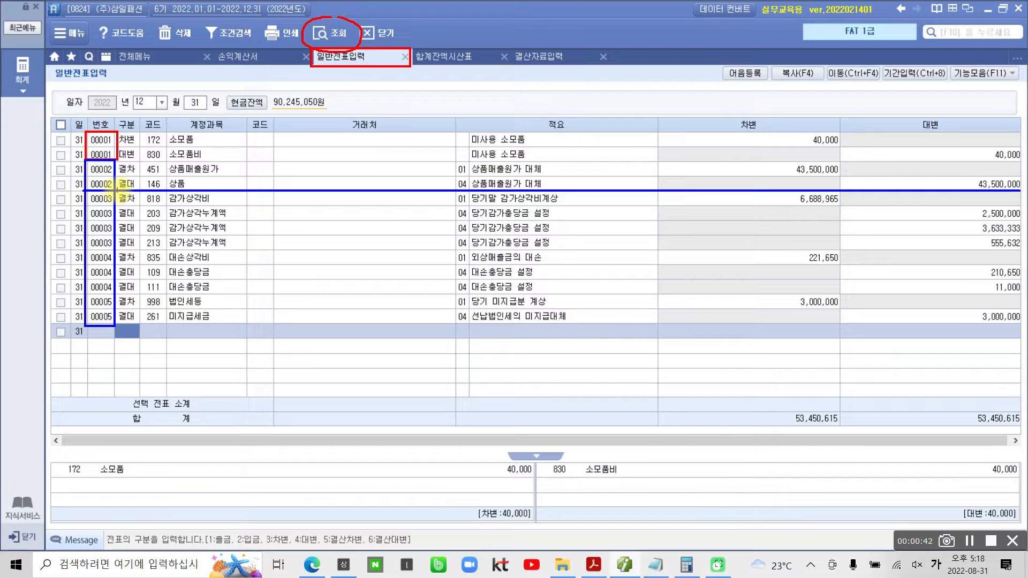
left_click_drag(143, 173, 235, 175)
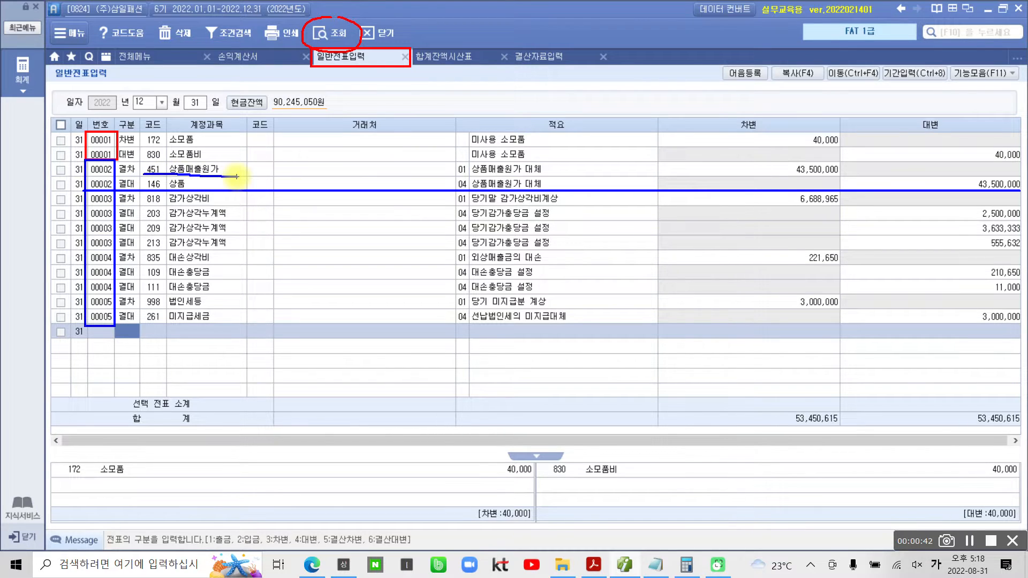
left_click_drag(784, 174, 859, 175)
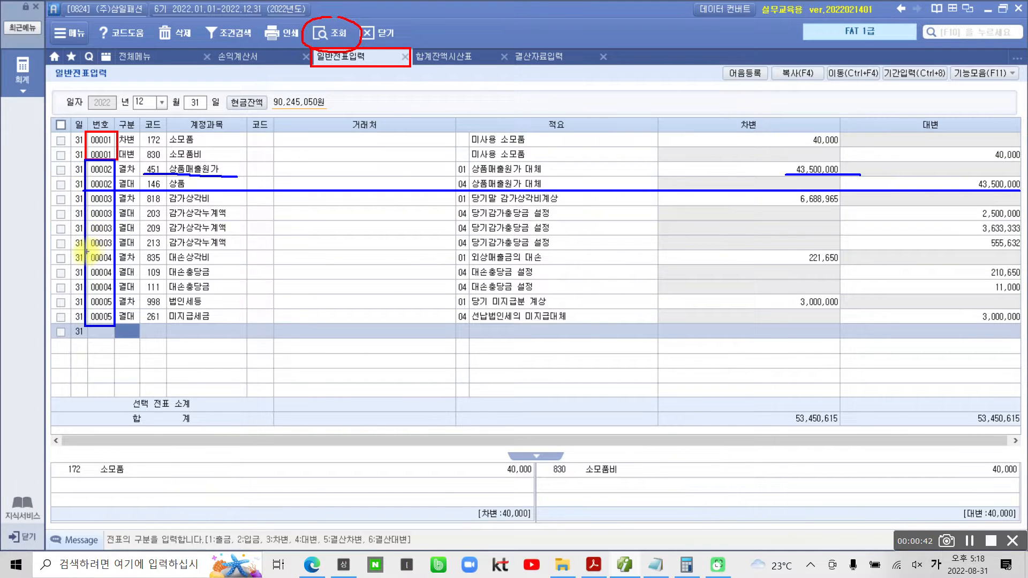
Step: Examine voucher 00003, marking 감가상각비, the 감가상각누계액 lines 203, 209 and 213, and their amounts in blue
left_click_drag(82, 250, 1017, 251)
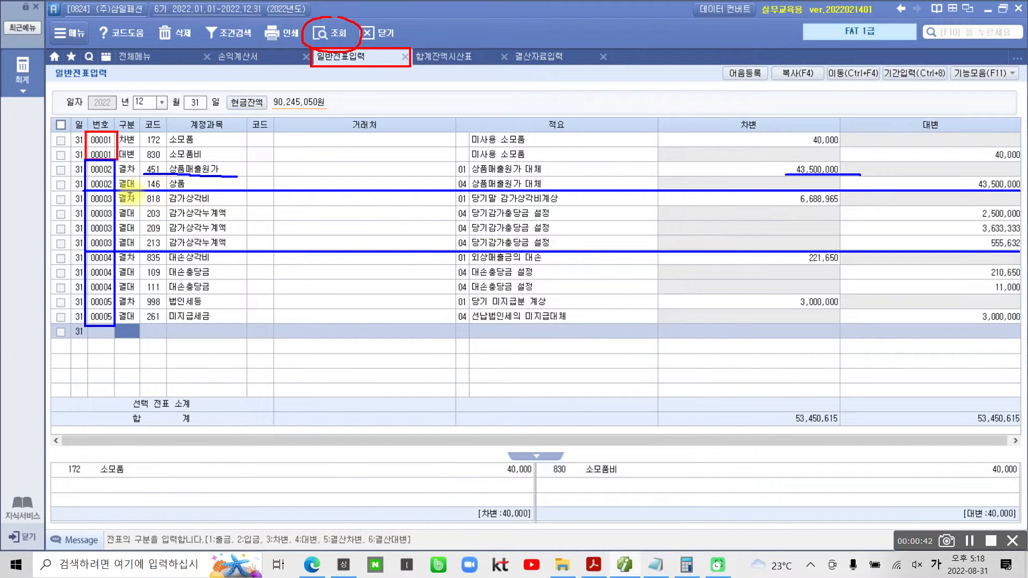
left_click_drag(109, 205, 264, 206)
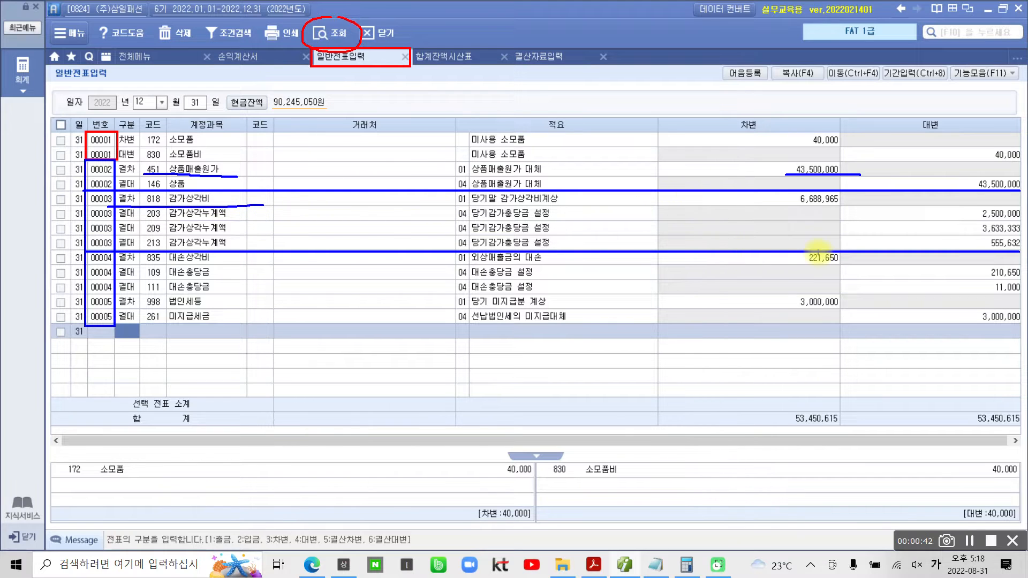
left_click_drag(784, 205, 847, 205)
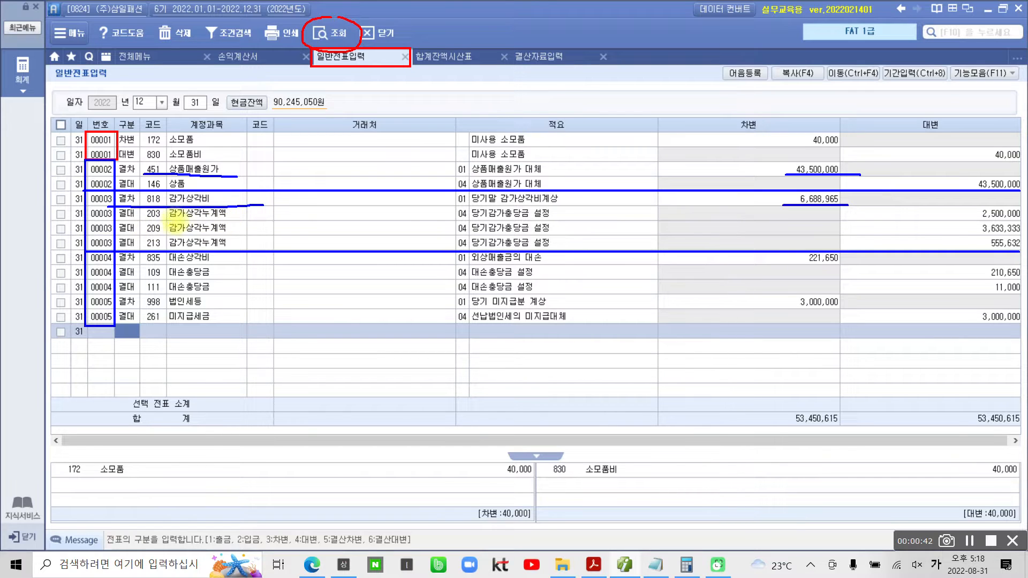
mouse_move(142, 221)
left_mouse_down()
mouse_move(165, 220)
mouse_move(163, 246)
left_mouse_up()
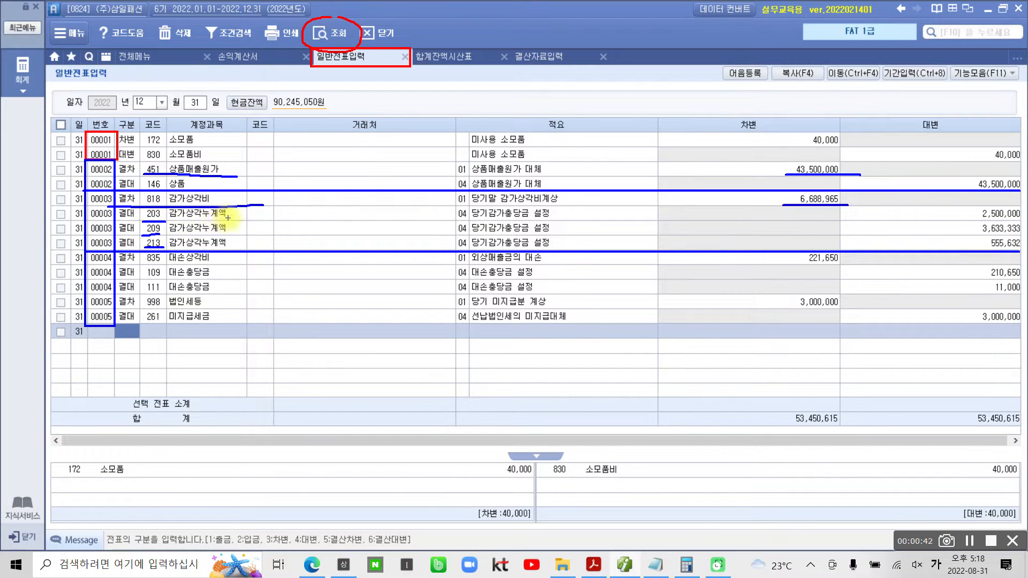
left_click_drag(168, 221, 246, 220)
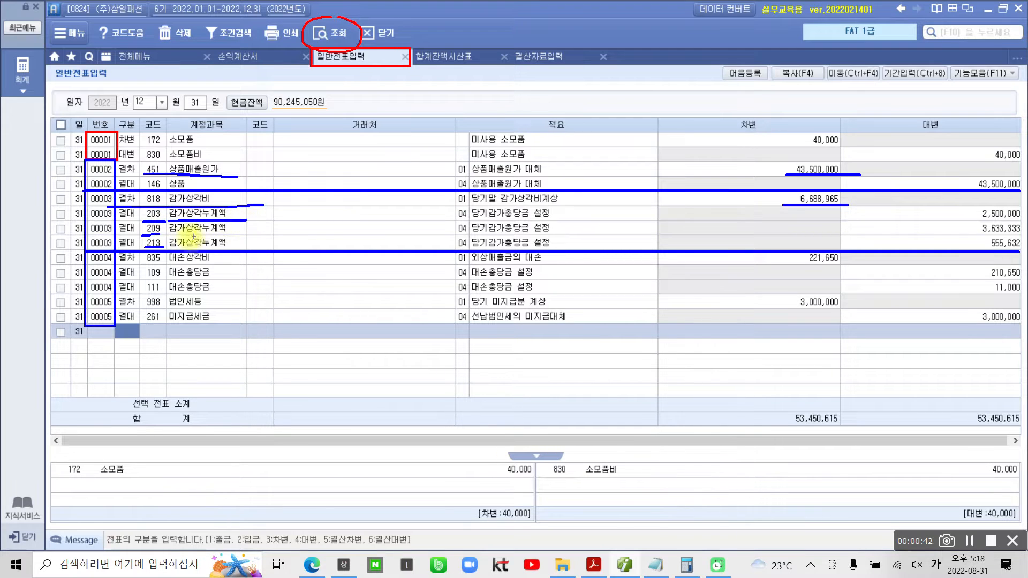
left_click_drag(161, 233, 243, 234)
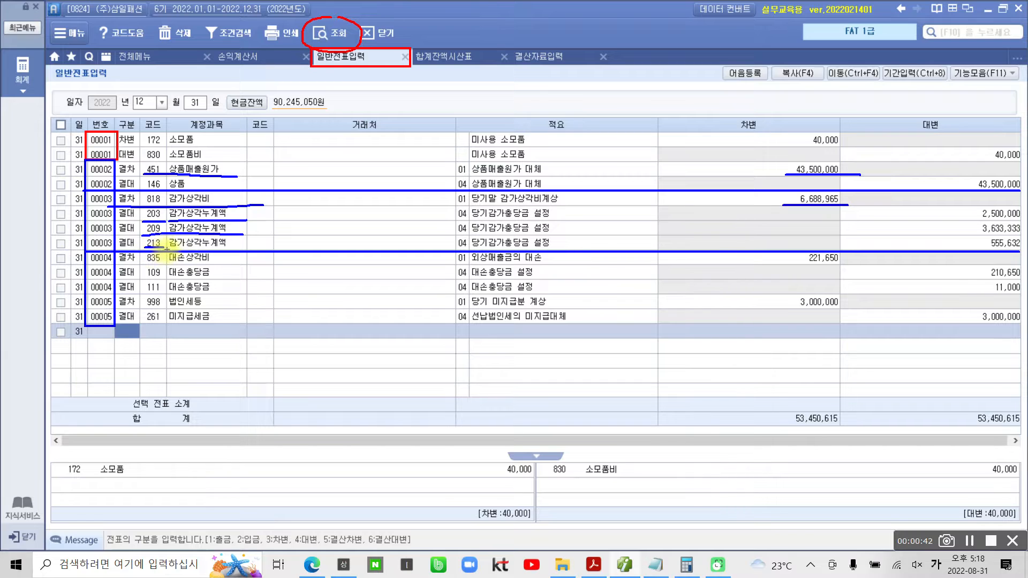
left_click_drag(168, 249, 236, 249)
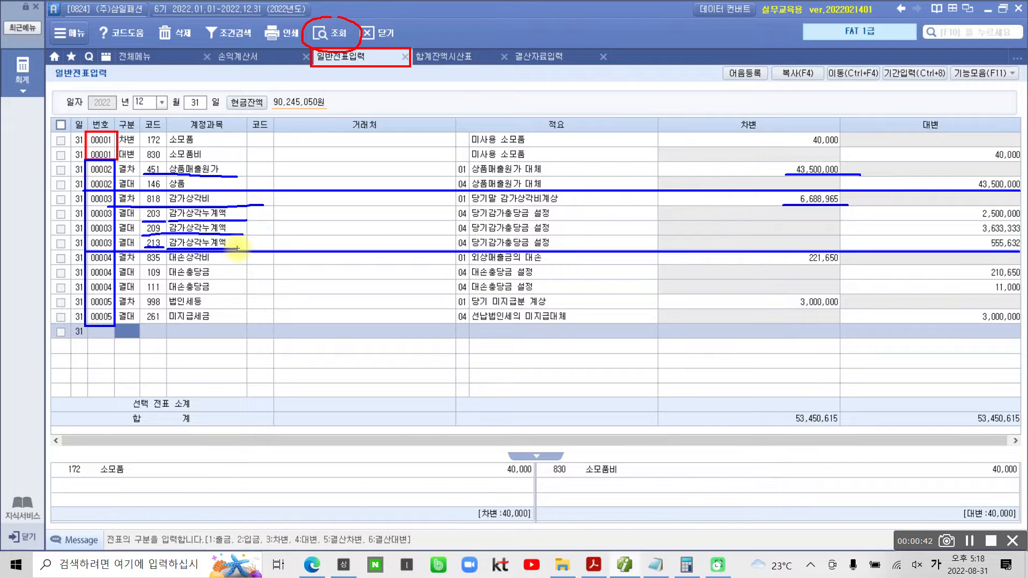
mouse_move(243, 209)
left_mouse_down()
mouse_move(261, 206)
mouse_move(248, 249)
mouse_move(253, 240)
left_mouse_up()
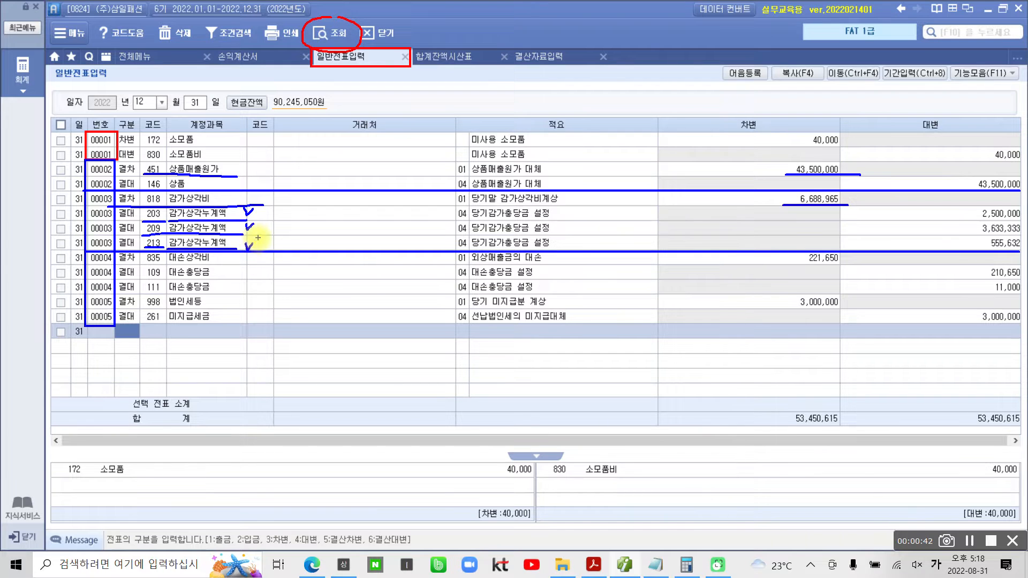
left_click(975, 213)
left_click(978, 228)
left_click(980, 244)
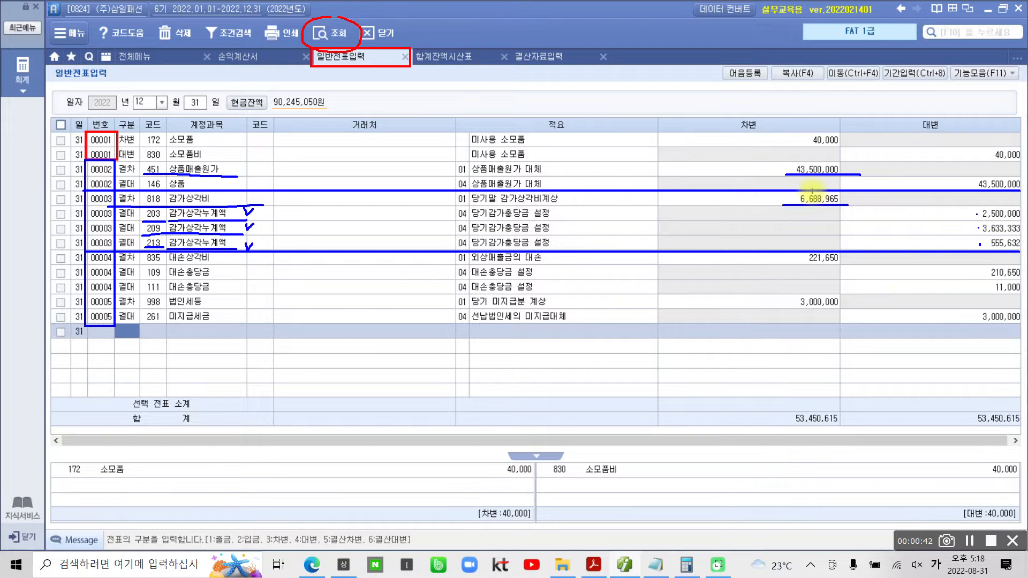
mouse_move(796, 189)
left_mouse_down()
mouse_move(784, 203)
mouse_move(848, 205)
mouse_move(843, 191)
mouse_move(811, 193)
left_mouse_up()
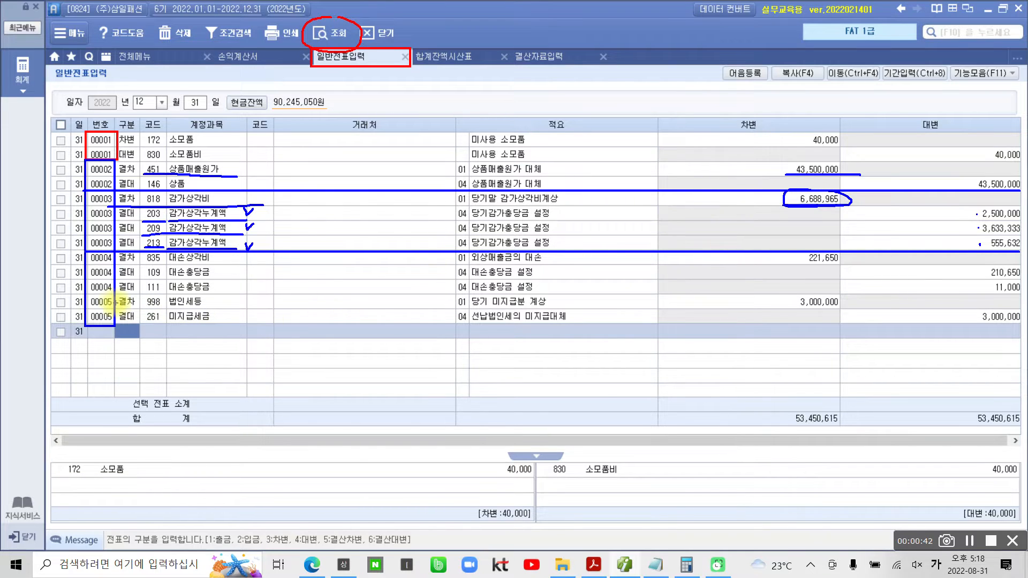
Step: Examine voucher 00004, marking 대손상각비 and its debit amount plus the 대손충당금 lines 109 and 111 in blue
left_click_drag(80, 295, 1014, 298)
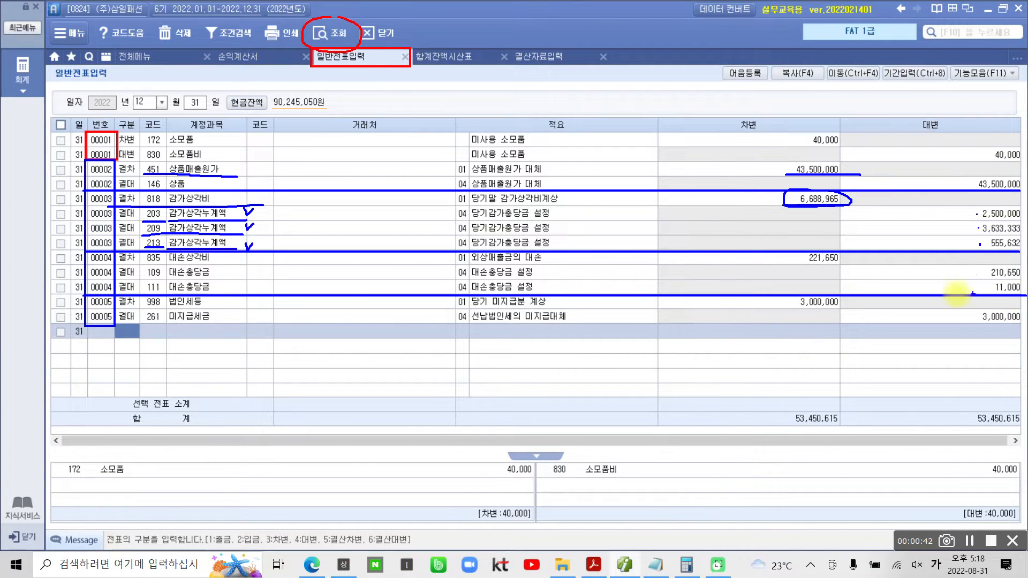
left_click_drag(149, 263, 255, 263)
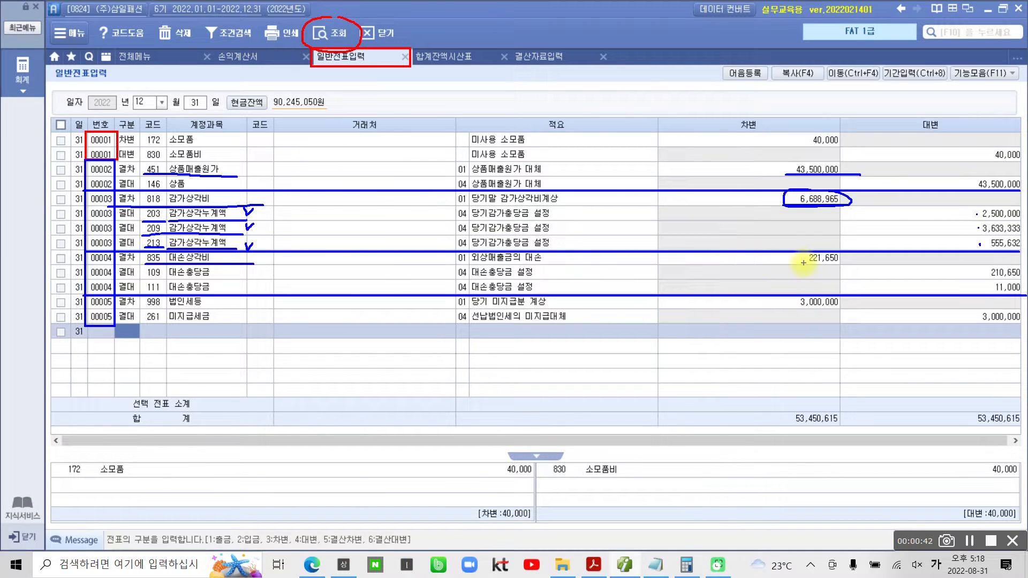
left_click_drag(806, 264, 836, 263)
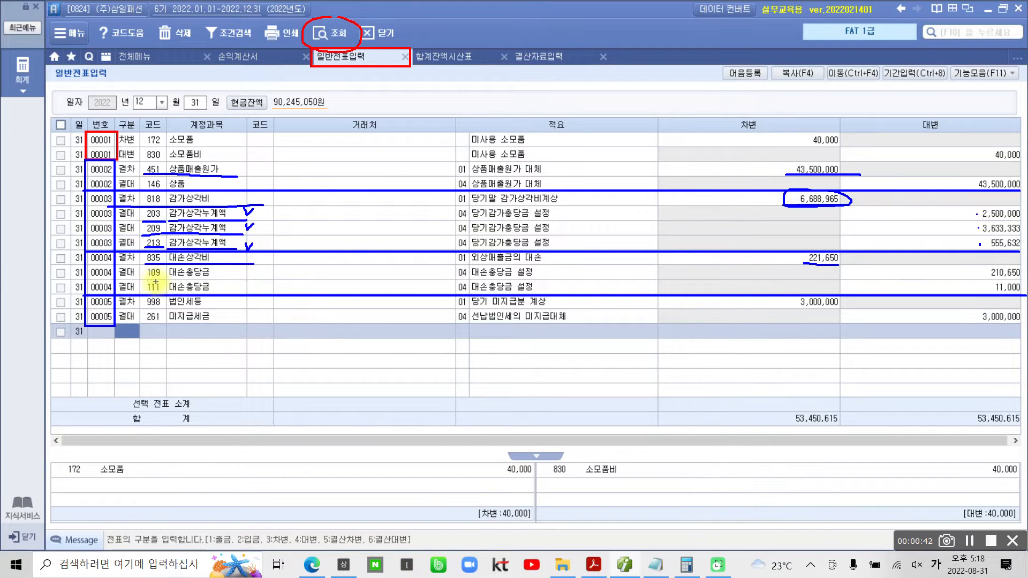
left_click_drag(149, 282, 241, 279)
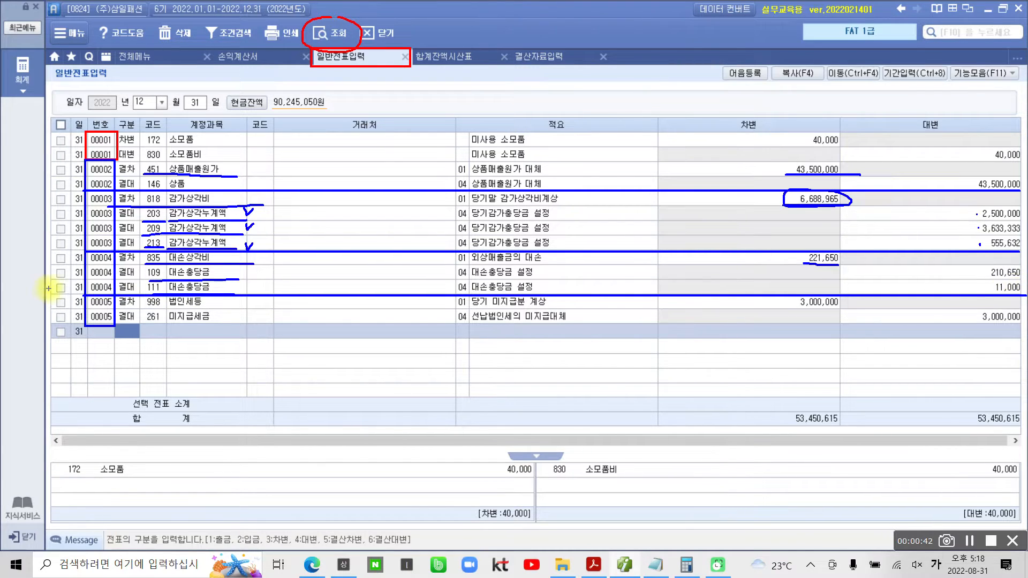
left_click_drag(240, 273, 250, 270)
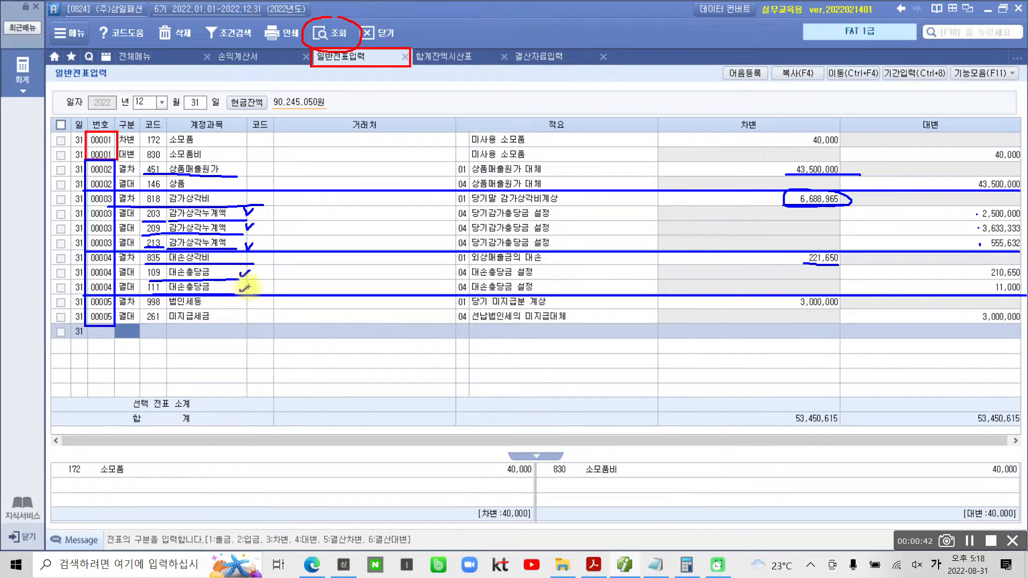
left_click_drag(239, 290, 249, 285)
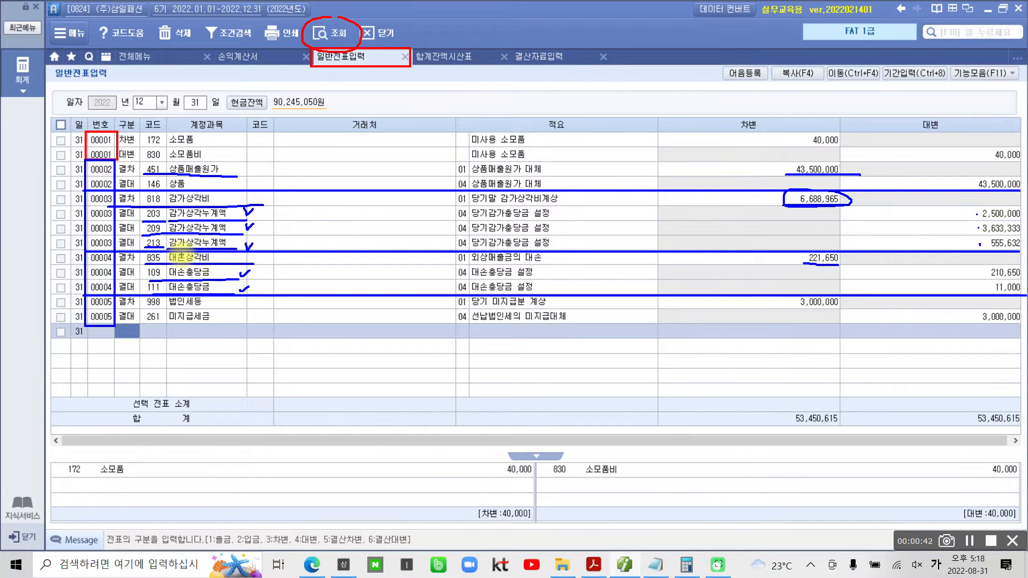
mouse_move(819, 262)
left_mouse_down()
mouse_move(794, 261)
mouse_move(856, 250)
mouse_move(835, 265)
left_mouse_up()
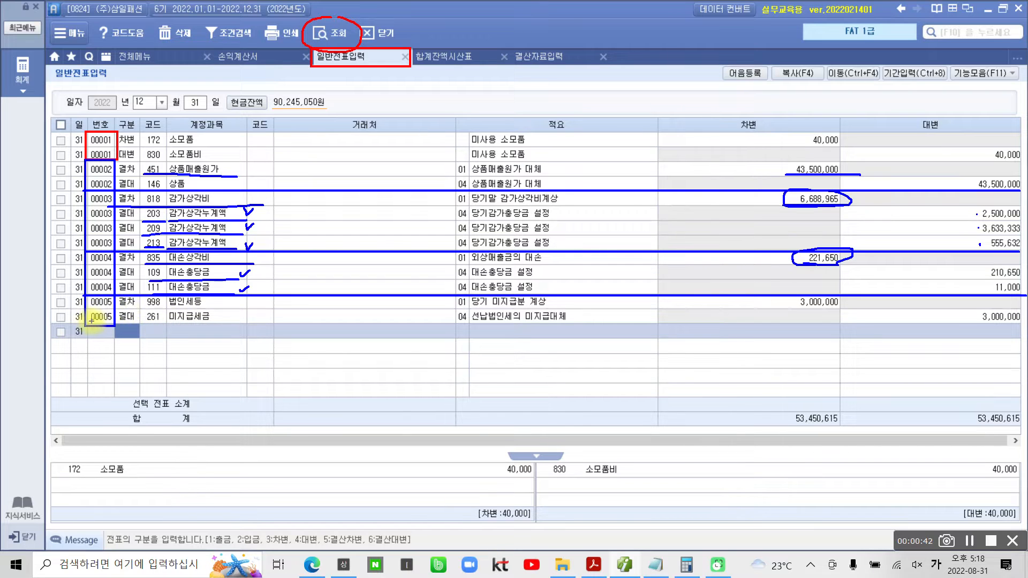
Step: Examine voucher 00005, underlining 법인세등 and its debit amount in blue
left_click_drag(118, 308, 221, 308)
left_click_drag(793, 309, 855, 310)
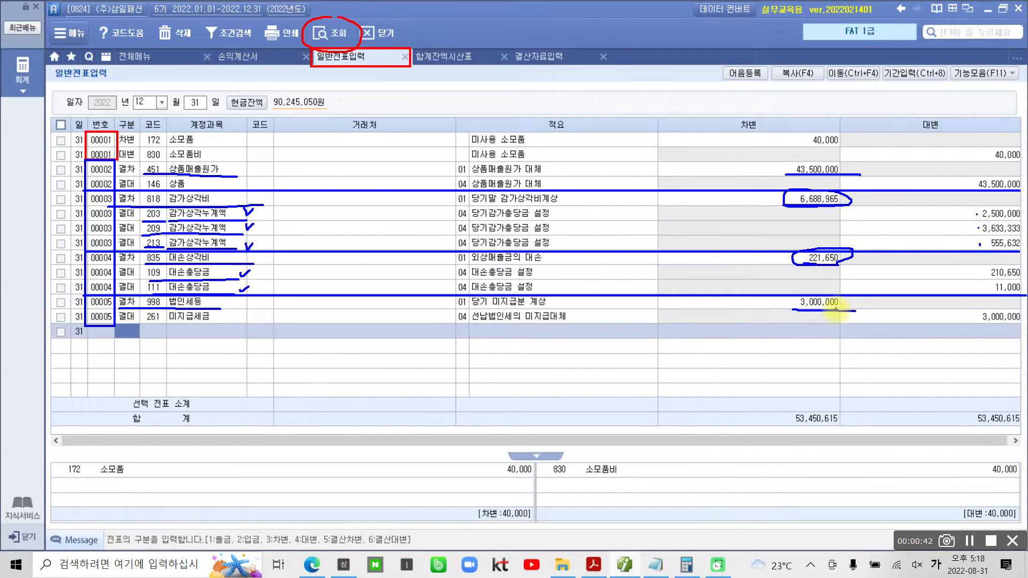
Step: Examine voucher 00005's 미지급세금 line, underlining it and its credit amount and writing a circled 12/31 with an arrow in blue
left_click_drag(115, 324, 220, 324)
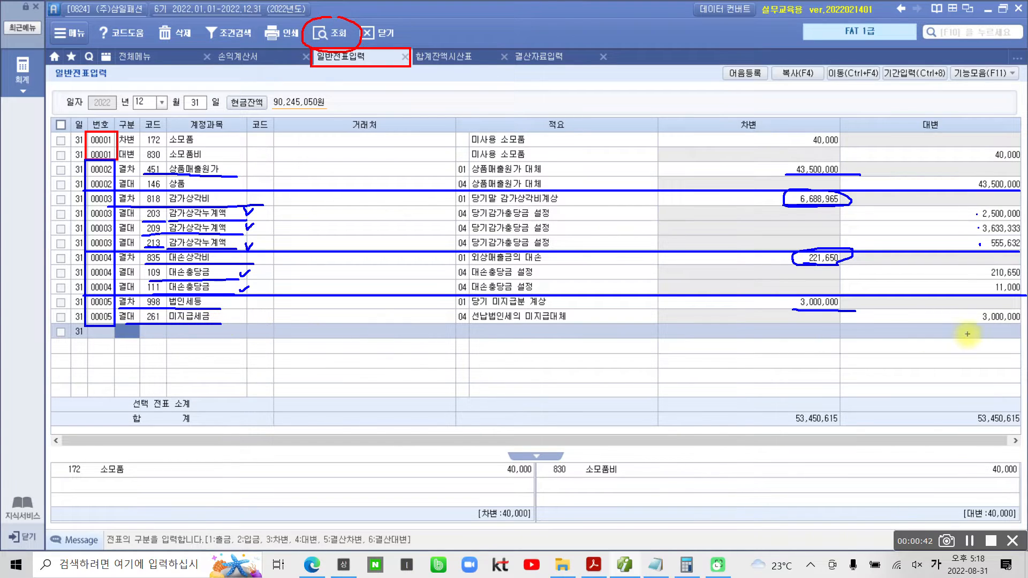
left_click_drag(964, 325, 1022, 324)
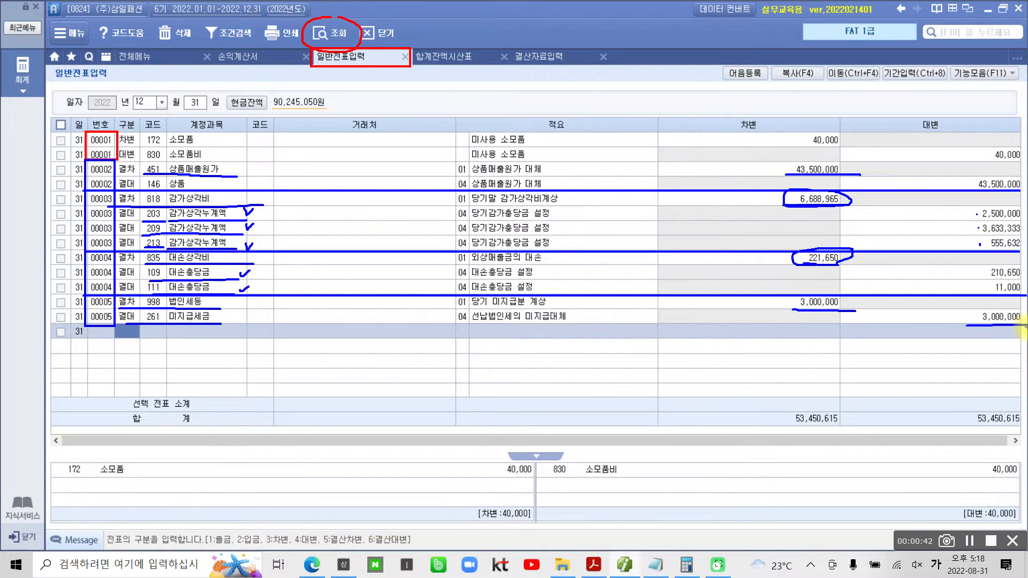
left_click_drag(765, 337, 764, 377)
left_click_drag(788, 334, 821, 364)
mouse_move(840, 334)
left_mouse_down()
mouse_move(813, 399)
mouse_move(859, 375)
mouse_move(851, 404)
left_mouse_up()
mouse_move(887, 351)
left_mouse_down()
mouse_move(881, 412)
mouse_move(827, 307)
mouse_move(888, 420)
mouse_move(962, 323)
mouse_move(943, 339)
mouse_move(963, 349)
left_mouse_up()
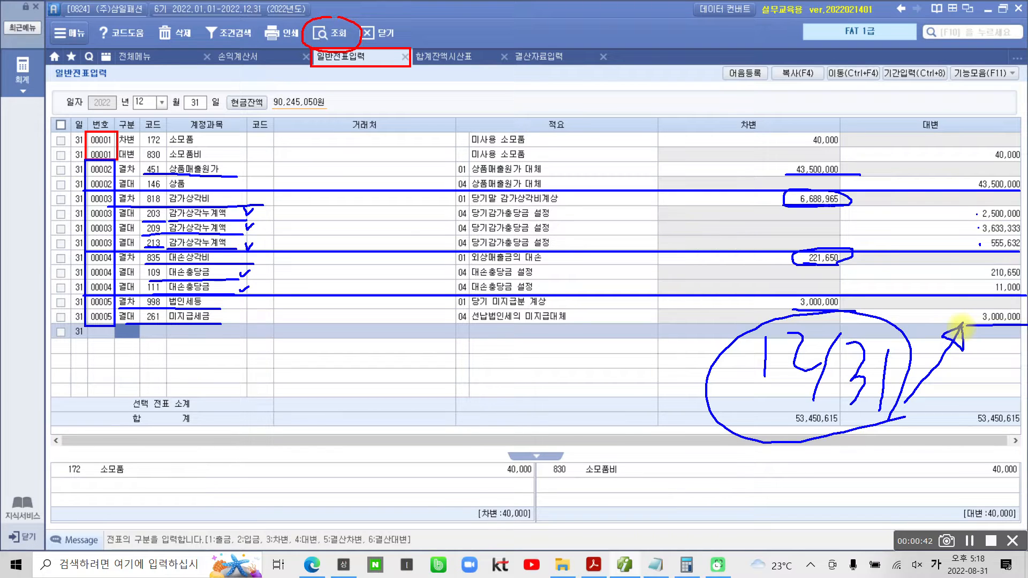
left_click_drag(180, 304, 201, 351)
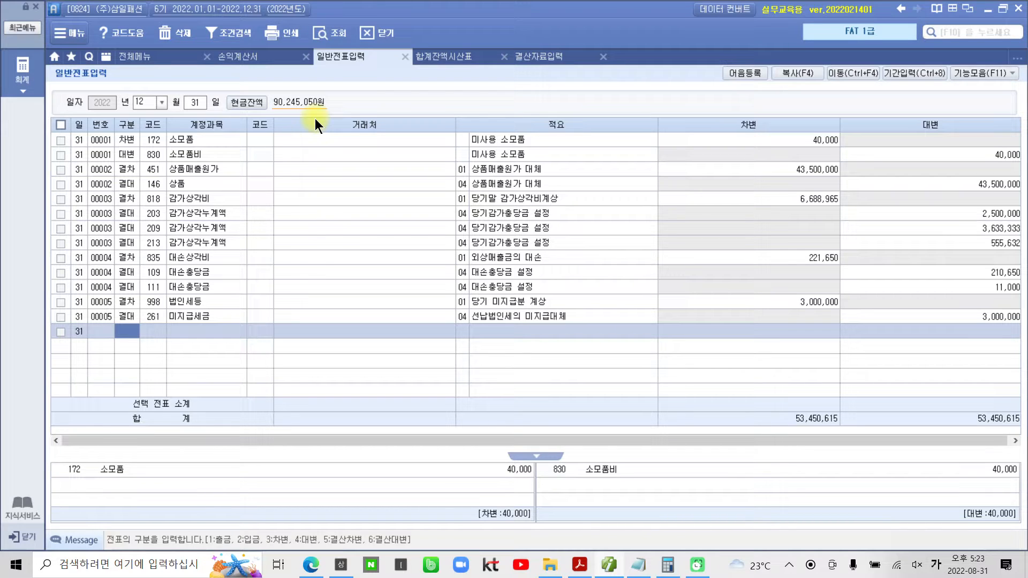
Step: Review closing vouchers 00002 through 00005, framing them in blue and circling 결산자료입력 before clearing the marks
left_click(103, 171)
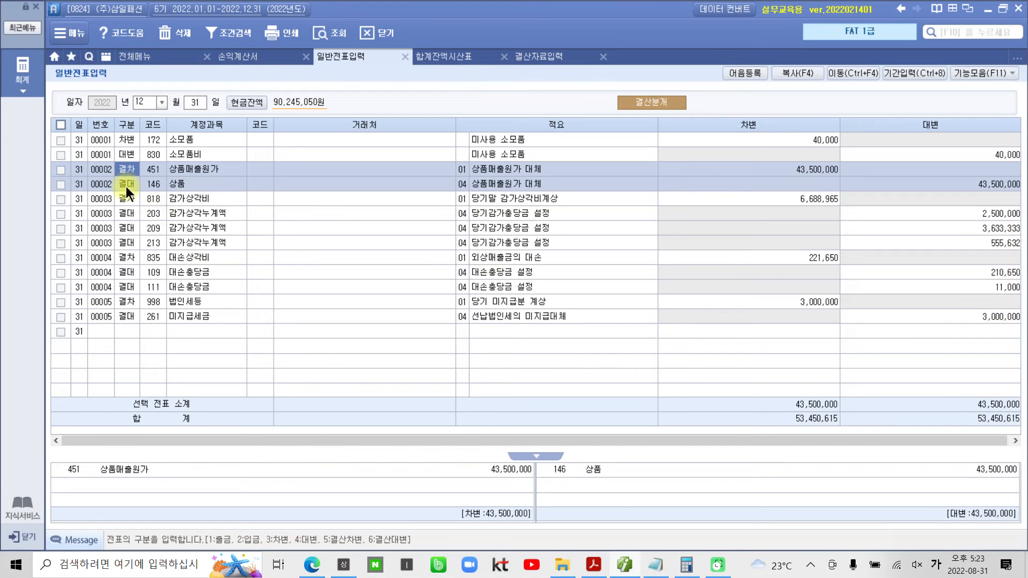
mouse_move(69, 160)
left_mouse_down()
mouse_move(677, 310)
mouse_move(1017, 335)
mouse_move(1025, 325)
left_mouse_up()
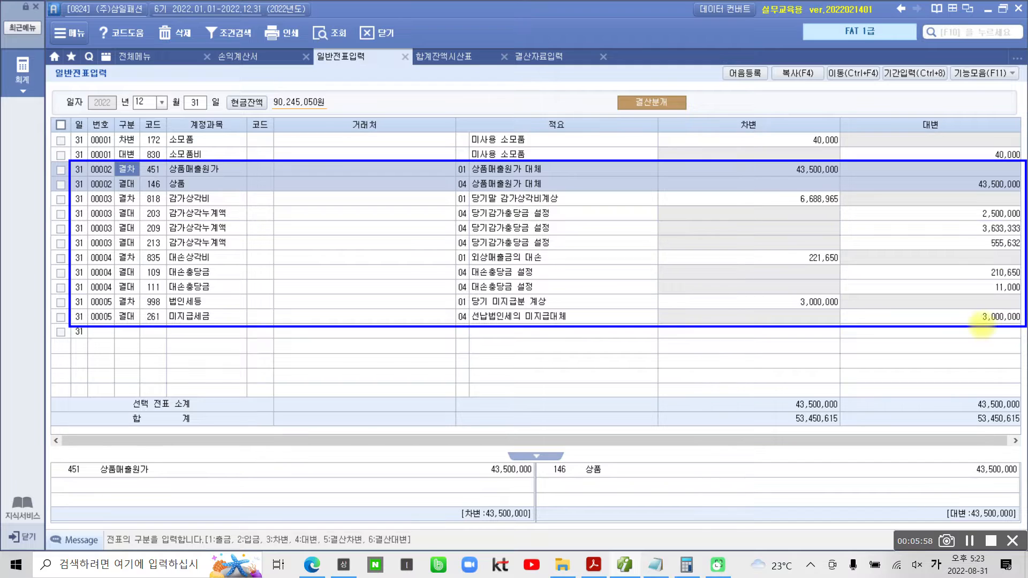
mouse_move(542, 15)
left_mouse_down()
mouse_move(623, 80)
mouse_move(554, 8)
left_mouse_up()
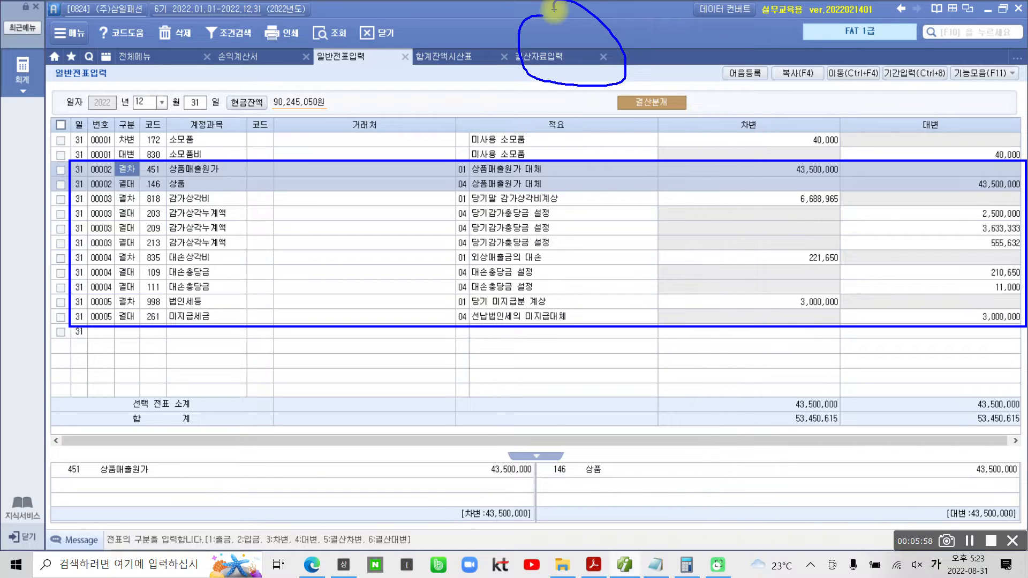
key("Escape")
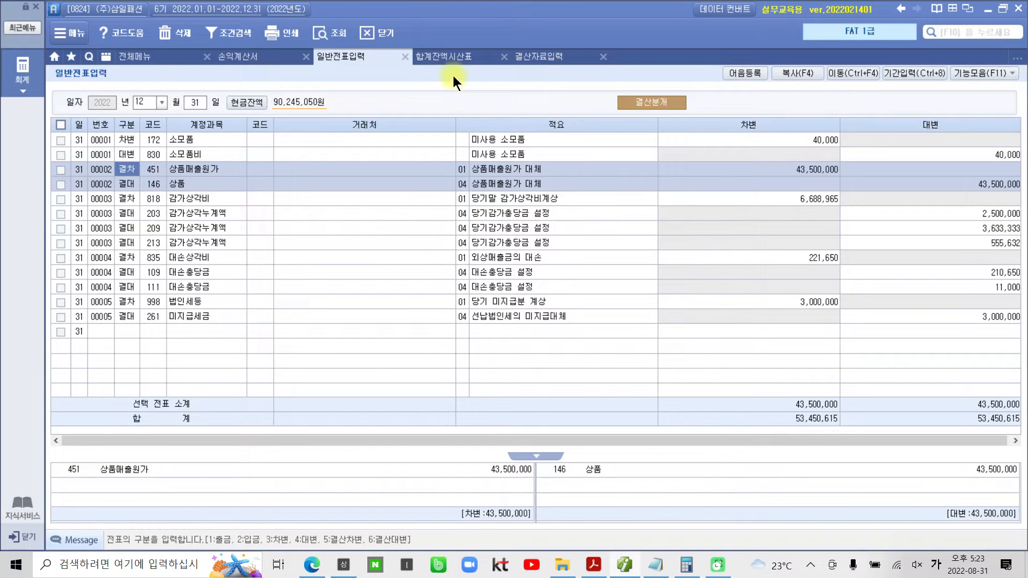
Step: Open the 합계잔액시산표 and reload its figures for December 31, 2022
left_click(451, 57)
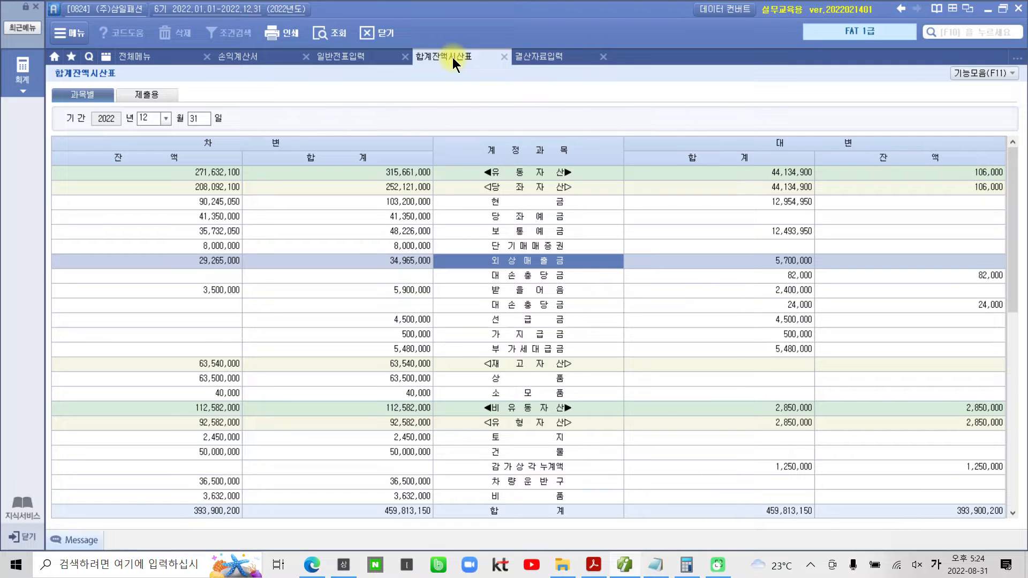
left_click(342, 31)
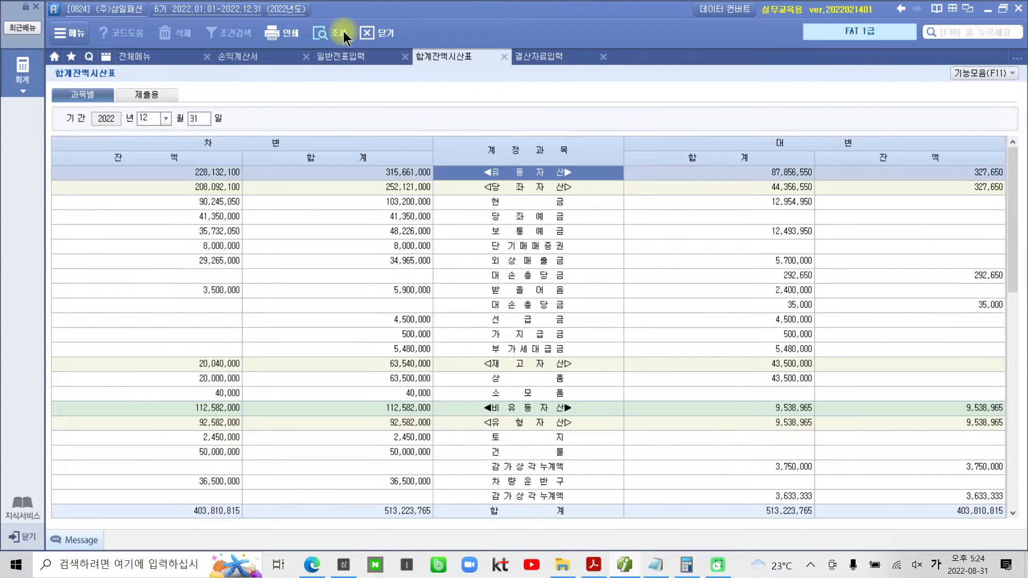
left_click(447, 59)
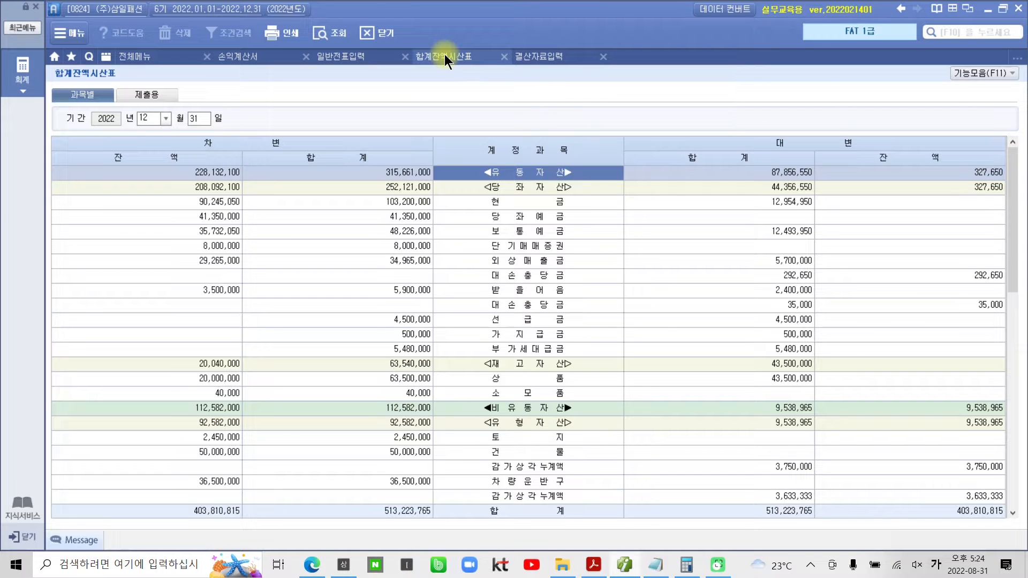
left_click(451, 60)
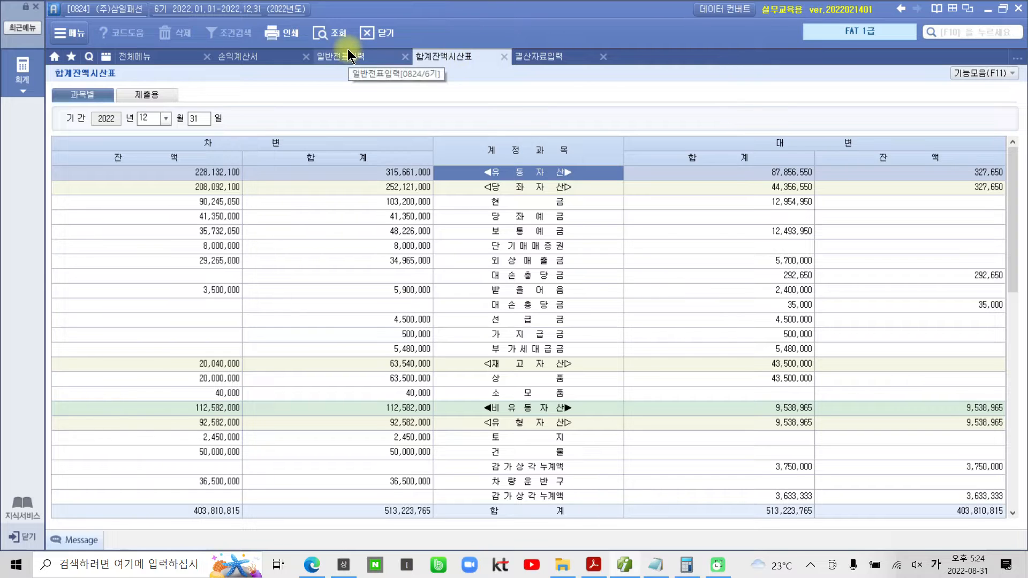
key("ctrl+2")
mouse_move(304, 25)
left_mouse_down()
mouse_move(366, 57)
mouse_move(354, 152)
left_mouse_up()
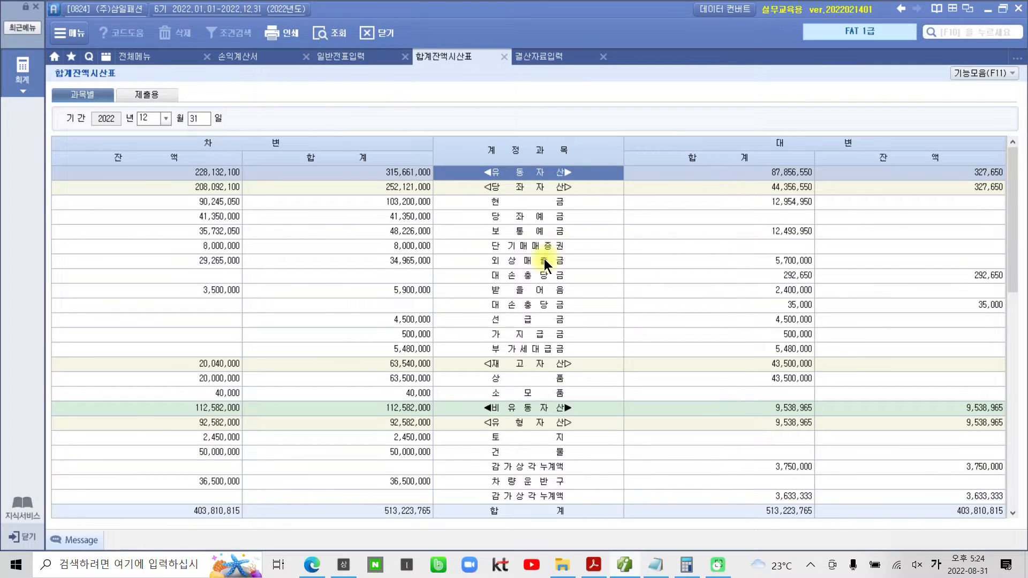
Step: Examine the balances of 외상매출금, 받을어음, their 대손충당금 and 소모품, framing them in blue
left_click(526, 263)
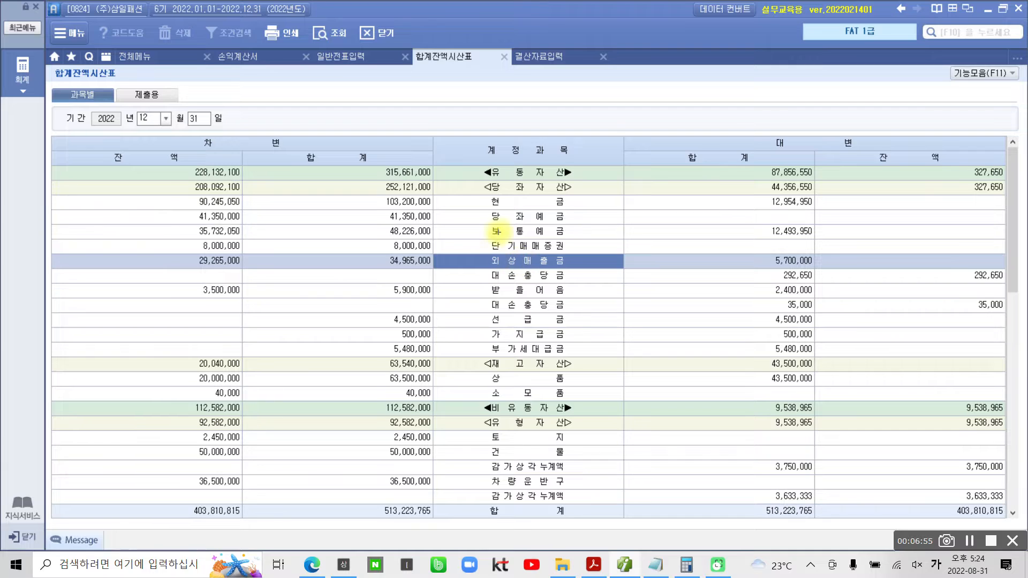
left_click_drag(186, 251, 248, 267)
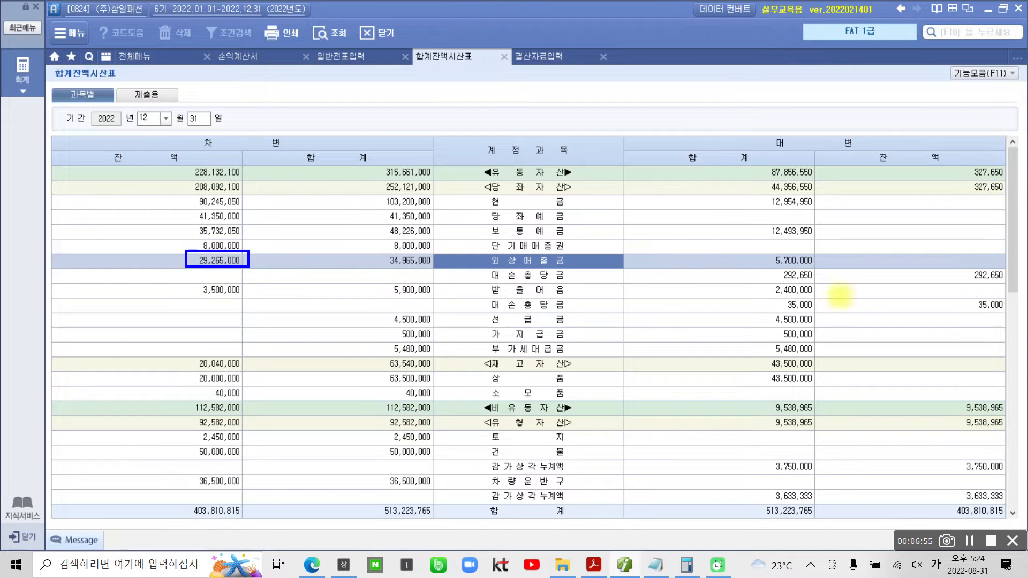
left_click_drag(953, 264, 1010, 284)
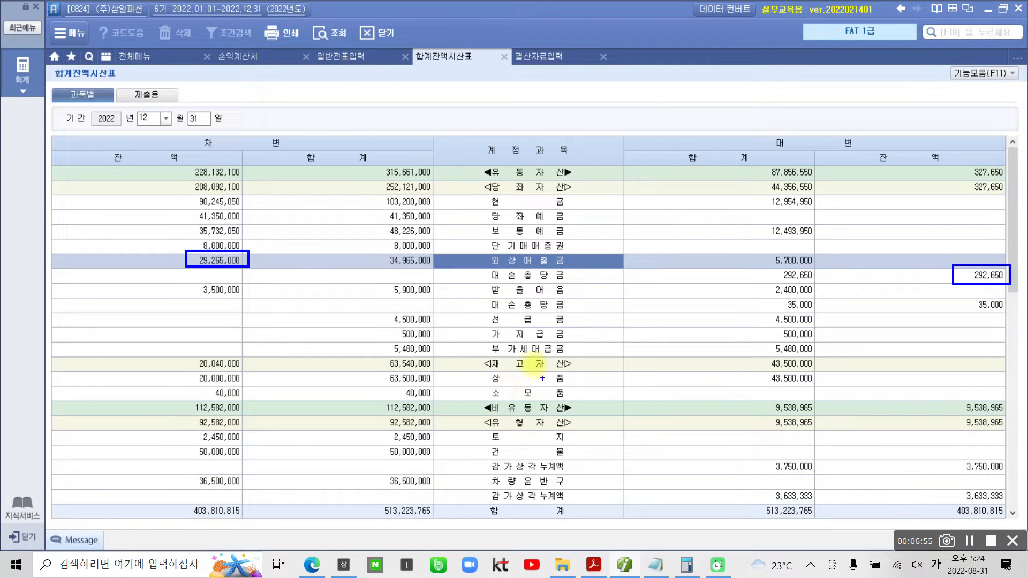
left_click_drag(484, 280, 572, 298)
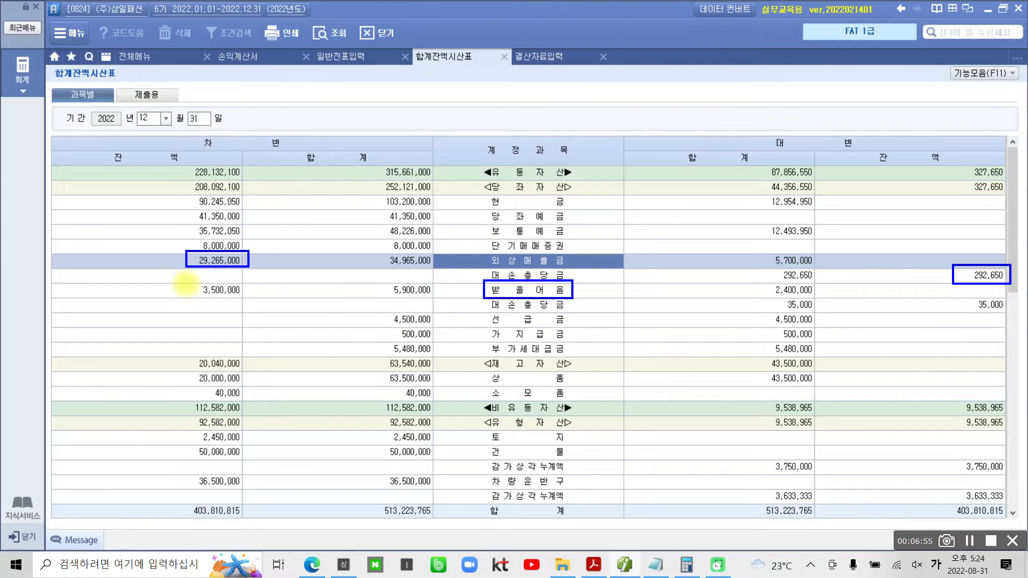
left_click_drag(179, 282, 257, 300)
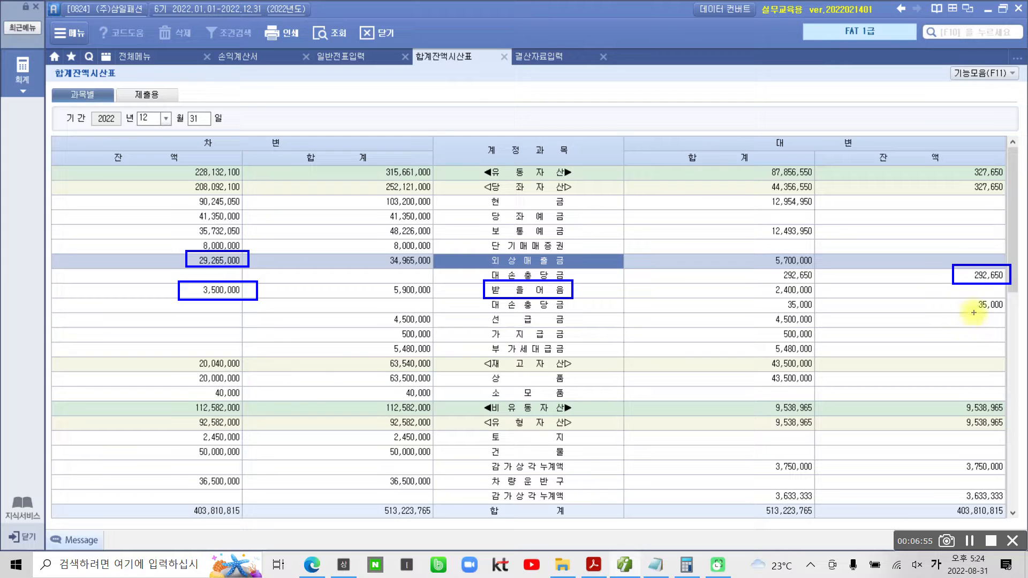
left_click_drag(954, 295, 1012, 313)
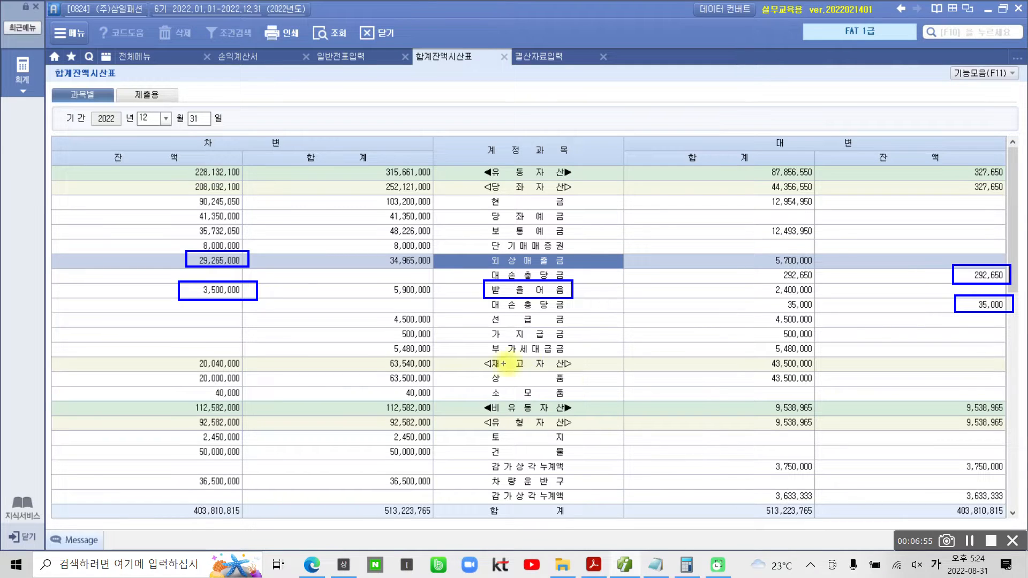
left_click_drag(475, 383, 567, 403)
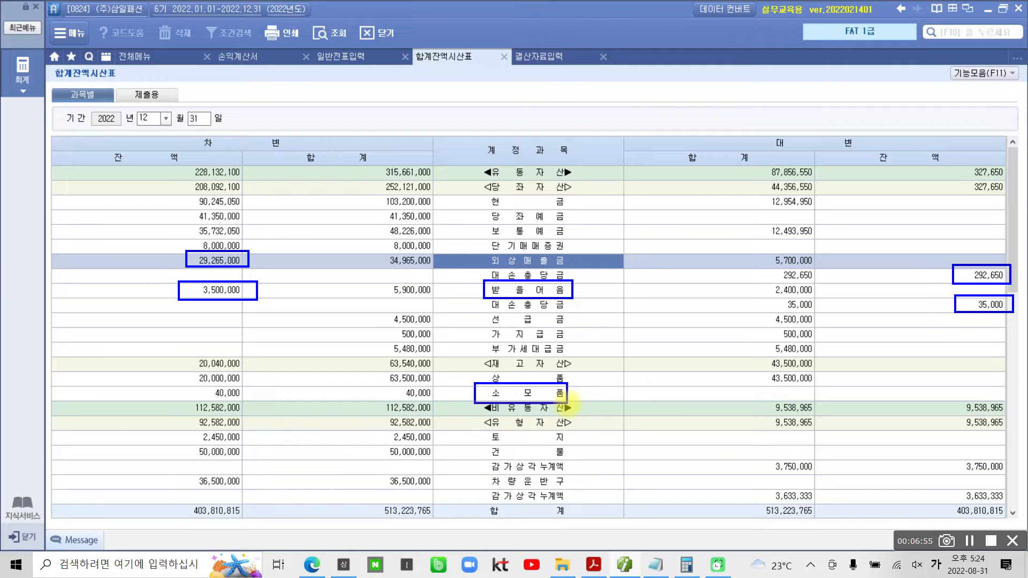
left_click_drag(187, 386, 261, 402)
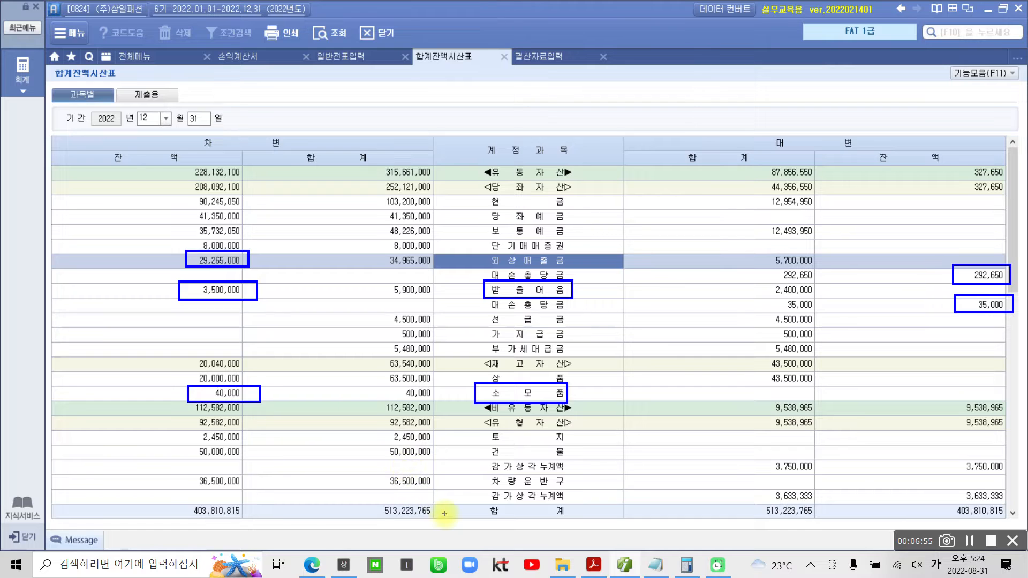
Step: Examine 상품매출원가 and 상품매출 in the trial balance, framing both accounts and their balances in blue
scroll(557, 386, "down", 10)
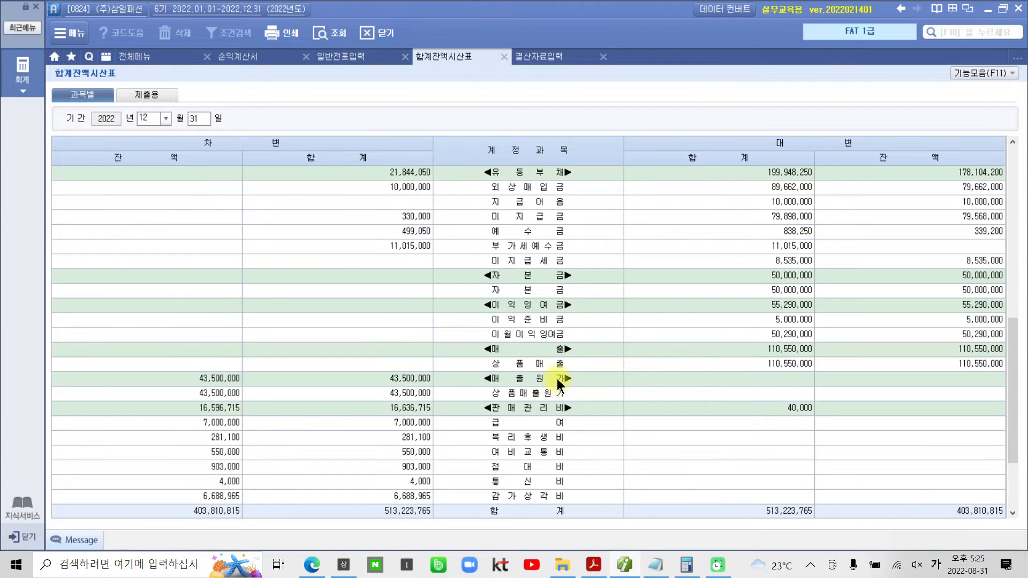
left_click(547, 362)
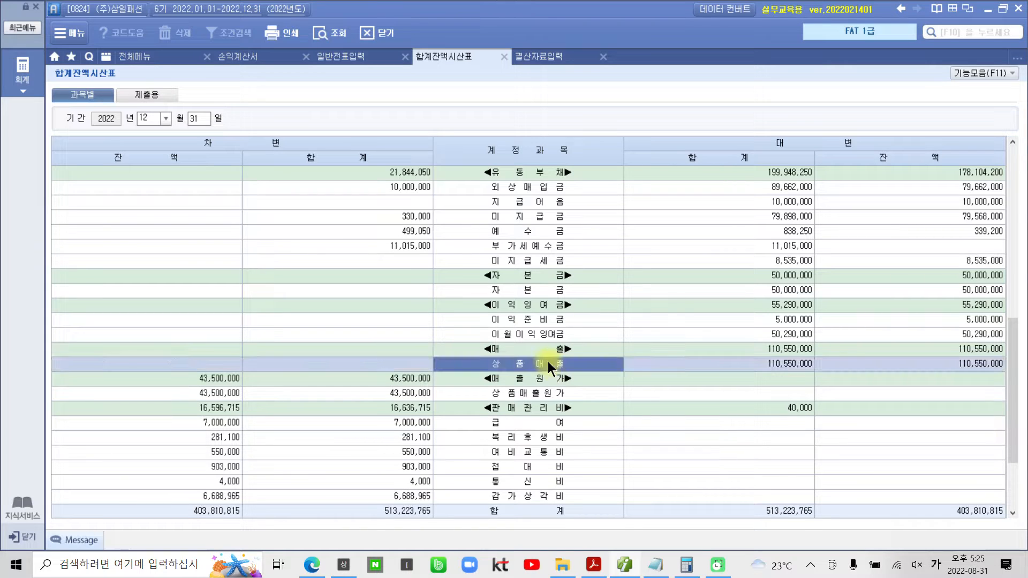
left_click(535, 393)
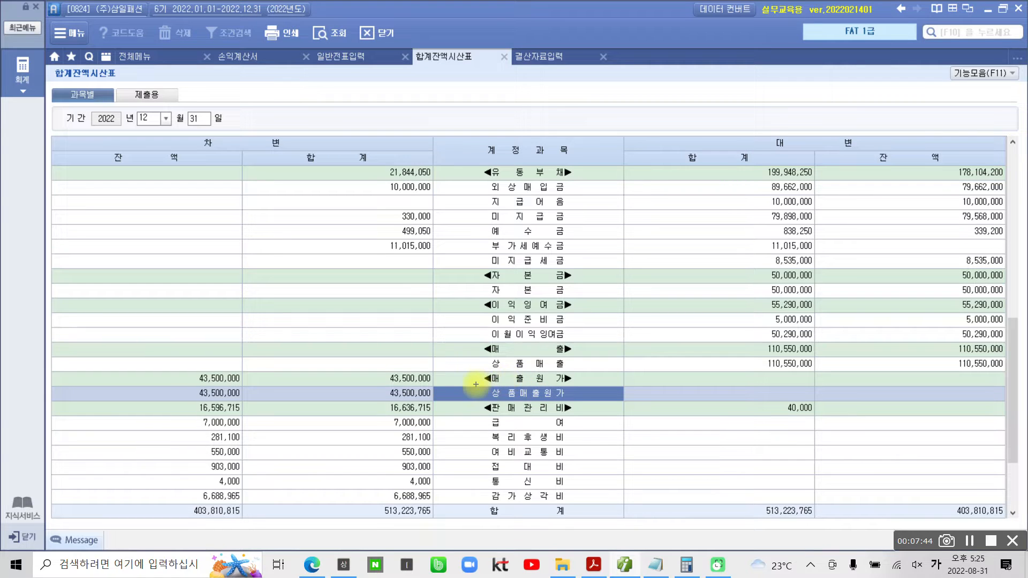
left_click_drag(478, 386, 585, 407)
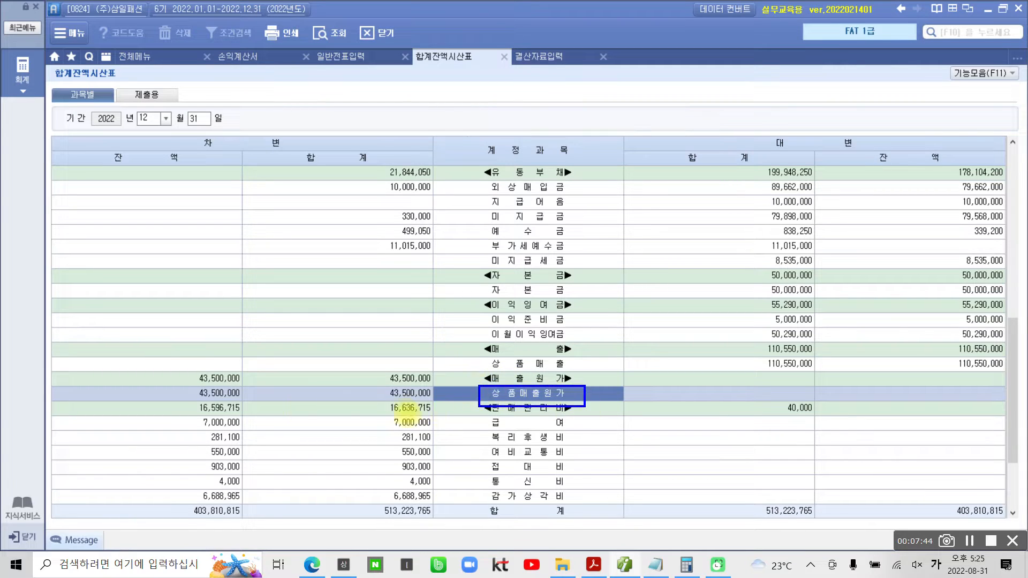
left_click_drag(174, 385, 268, 399)
mouse_move(132, 382)
left_mouse_down()
mouse_move(138, 393)
mouse_move(154, 382)
left_mouse_up()
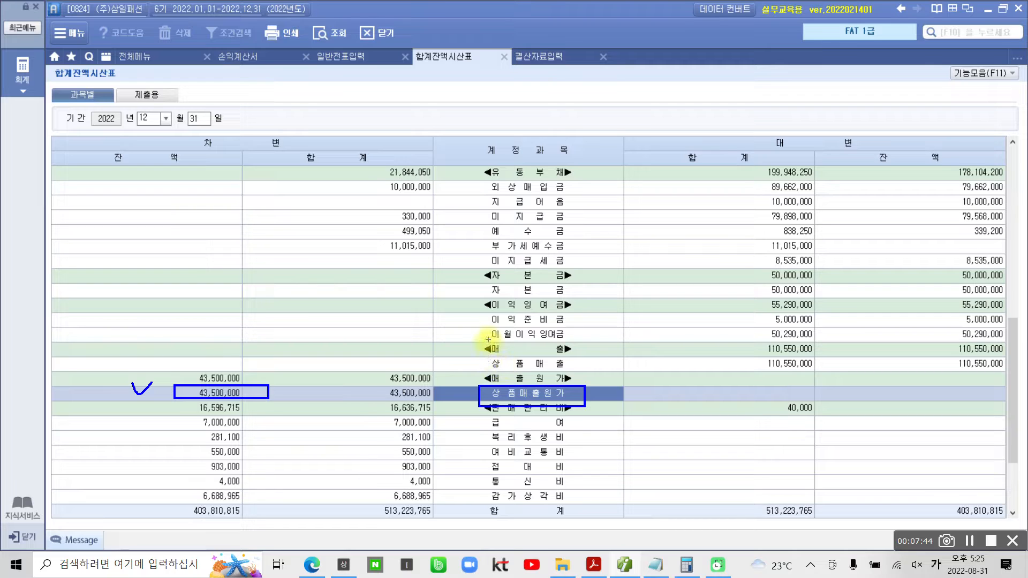
left_click_drag(479, 347, 587, 369)
left_click_drag(935, 354, 1021, 380)
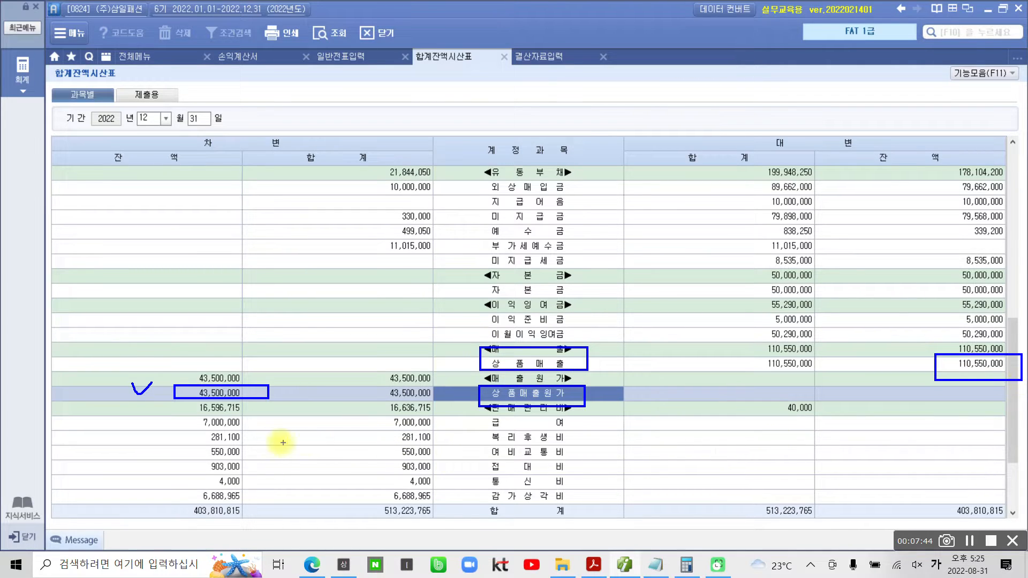
Step: Frame the 판매관리비 debit balances in blue and mark zeros beside the cost and expense balances and below the 상품매출 balance
mouse_move(135, 403)
left_mouse_down()
mouse_move(249, 489)
mouse_move(250, 527)
left_mouse_up()
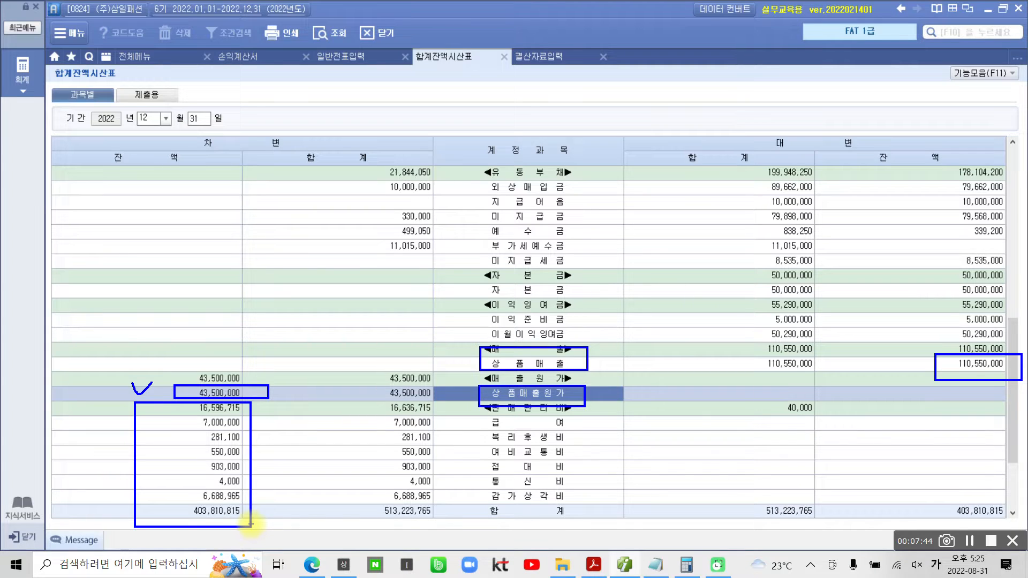
mouse_move(965, 369)
left_mouse_down()
mouse_move(911, 429)
mouse_move(914, 478)
left_mouse_up()
mouse_move(107, 474)
left_mouse_down()
mouse_move(99, 498)
mouse_move(104, 474)
left_mouse_up()
mouse_move(84, 393)
left_mouse_down()
mouse_move(88, 406)
mouse_move(95, 387)
left_mouse_up()
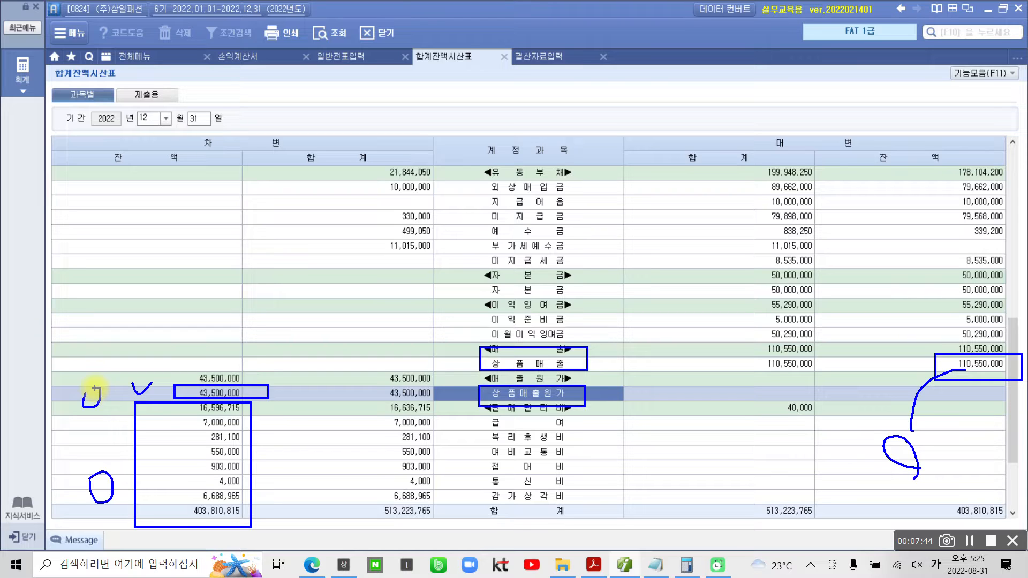
Step: Draw a blue arrow toward the 이월이익잉여금 and 매출 rows and handwrite 손익 beside it
mouse_move(410, 309)
left_mouse_down()
mouse_move(426, 326)
mouse_move(372, 378)
left_mouse_up()
mouse_move(255, 294)
left_mouse_down()
mouse_move(229, 322)
mouse_move(289, 303)
mouse_move(288, 320)
left_mouse_up()
left_click_drag(266, 329, 287, 346)
mouse_move(307, 294)
left_mouse_down()
mouse_move(298, 321)
mouse_move(309, 296)
left_mouse_up()
left_click_drag(325, 274, 341, 352)
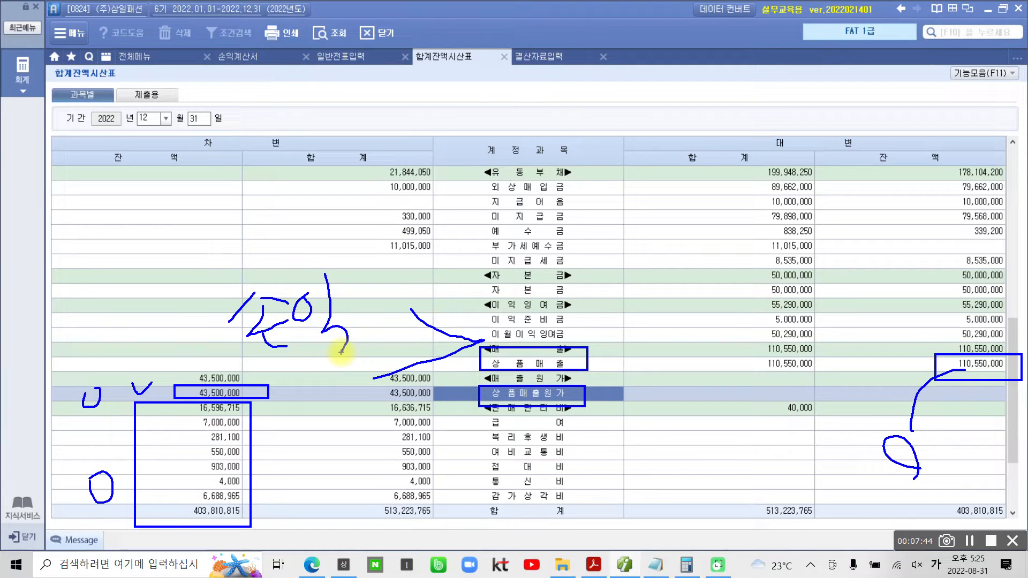
Step: Trace the transfer of 상품매출 and the cost and expense balances to 손익 with blue lines, and clear all the drawings
mouse_move(778, 366)
left_mouse_down()
mouse_move(410, 268)
mouse_move(389, 289)
mouse_move(403, 296)
left_mouse_up()
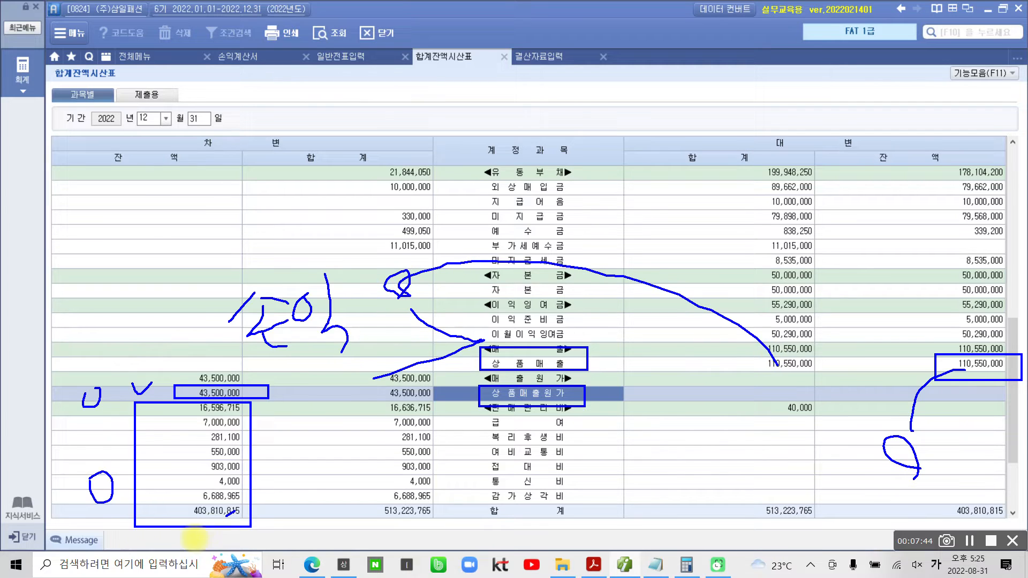
left_click_drag(235, 510, 233, 469)
mouse_move(120, 518)
left_mouse_down()
mouse_move(91, 390)
mouse_move(176, 335)
left_mouse_up()
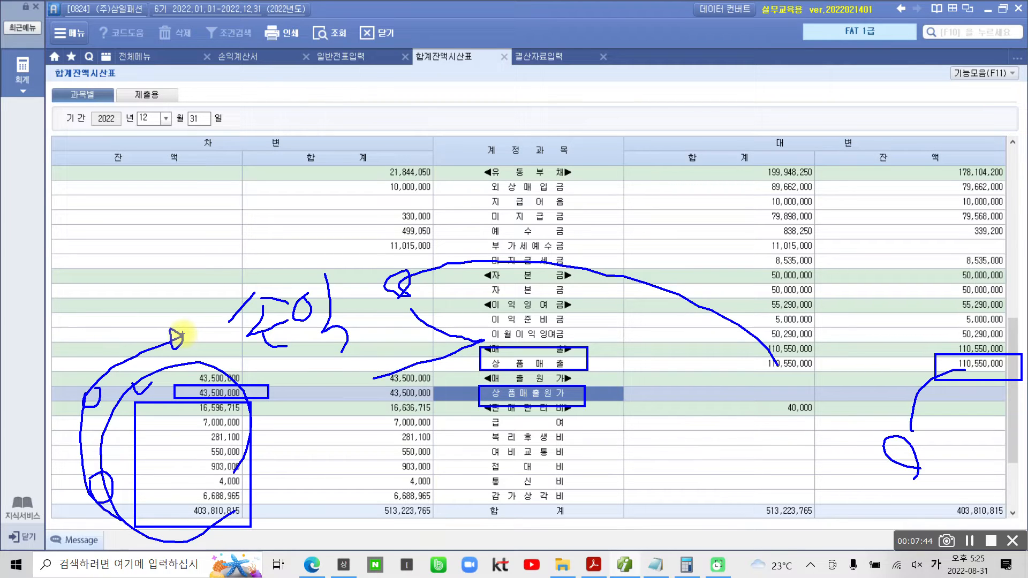
left_click_drag(938, 384, 979, 393)
mouse_move(214, 511)
left_mouse_down()
mouse_move(152, 459)
mouse_move(259, 489)
left_mouse_up()
key("Escape")
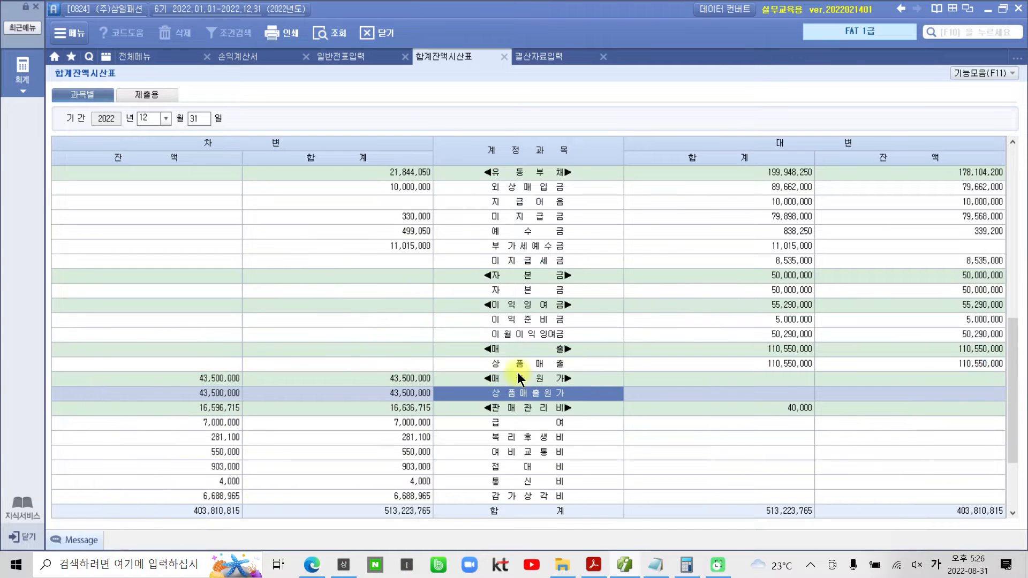
Step: Circle the expense rows' debit and credit total columns in blue and cross out the cost, expense and 상품매출 balances
mouse_move(408, 522)
left_mouse_down()
mouse_move(437, 460)
mouse_move(428, 489)
left_mouse_up()
mouse_move(727, 410)
left_mouse_down()
mouse_move(777, 487)
mouse_move(738, 420)
left_mouse_up()
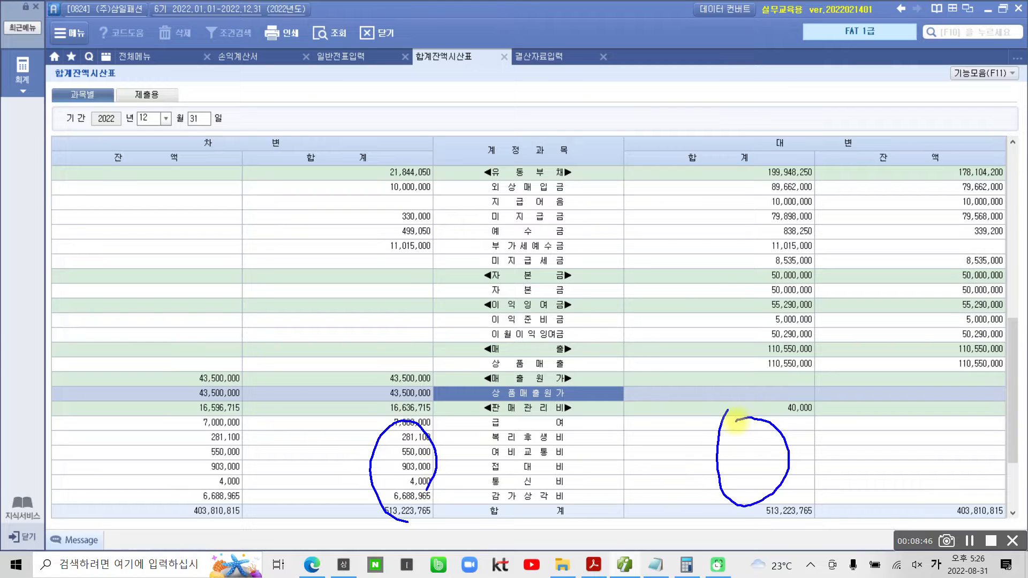
left_click_drag(243, 349, 184, 551)
left_click_drag(177, 369, 254, 535)
mouse_move(1003, 346)
left_mouse_down()
mouse_move(973, 384)
mouse_move(995, 374)
left_mouse_up()
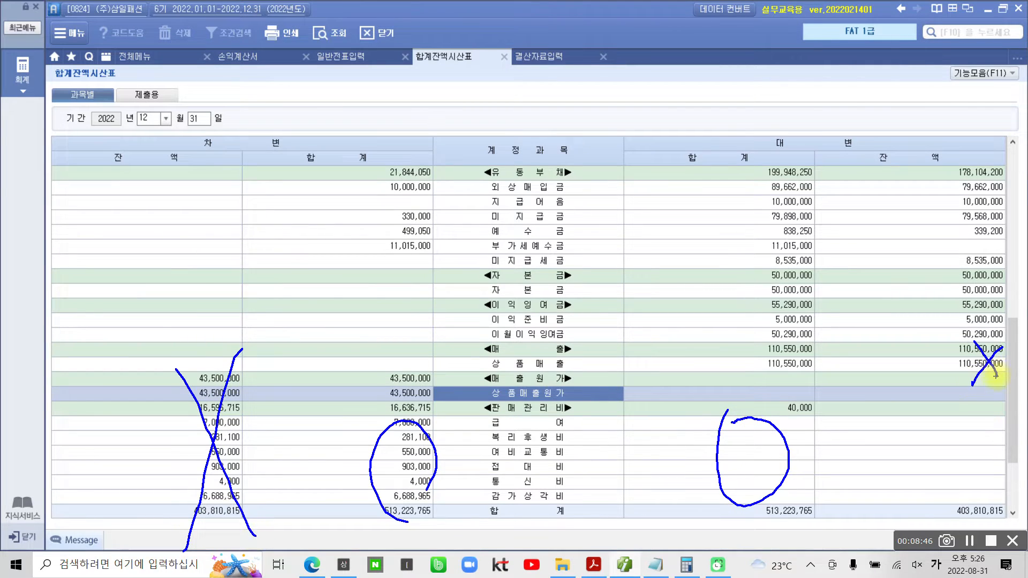
Step: Clear the blue drawings, switch to the textbook PDF in Acrobat Reader, and look through the closing-entry solution up to the 데이터체크 topic of 장부마감하기
key("Escape")
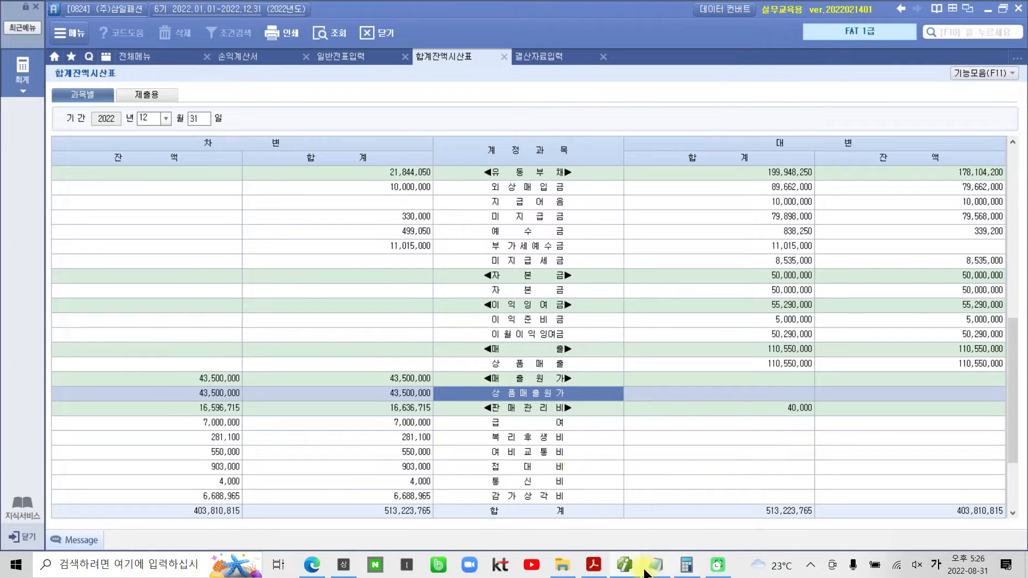
left_click(604, 572)
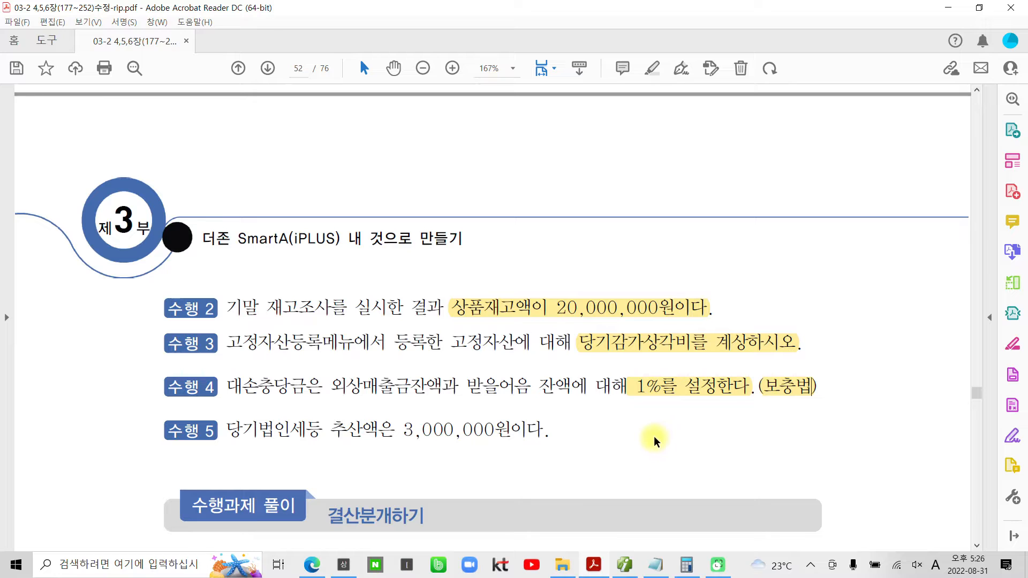
scroll(655, 439, "down", 10)
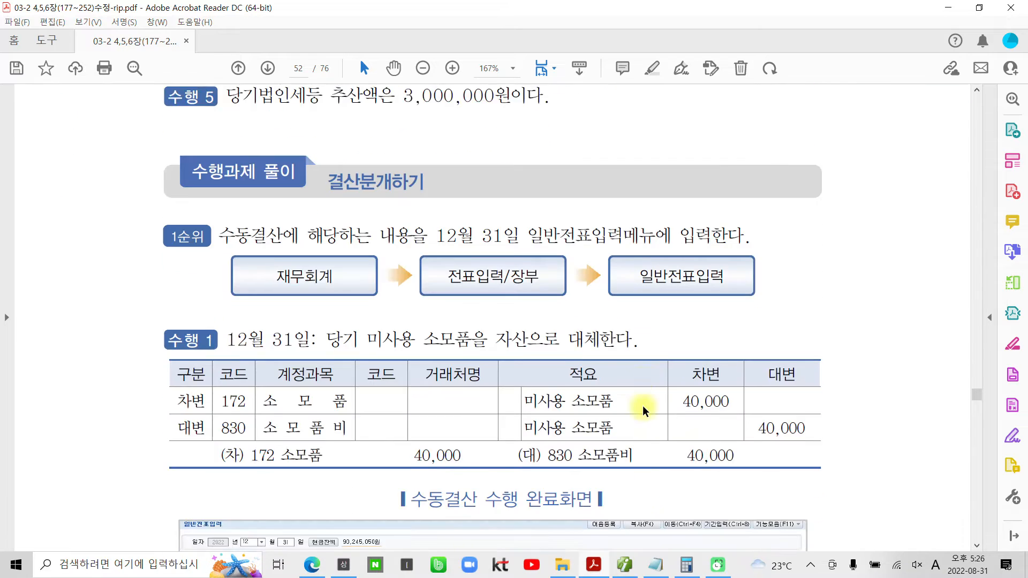
scroll(642, 405, "down", 16)
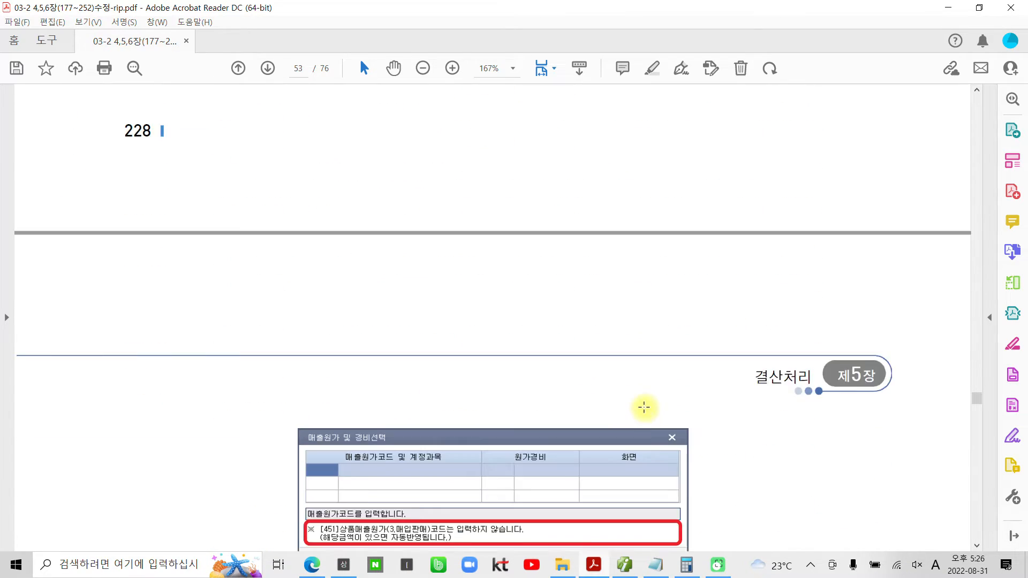
scroll(626, 428, "down", 19)
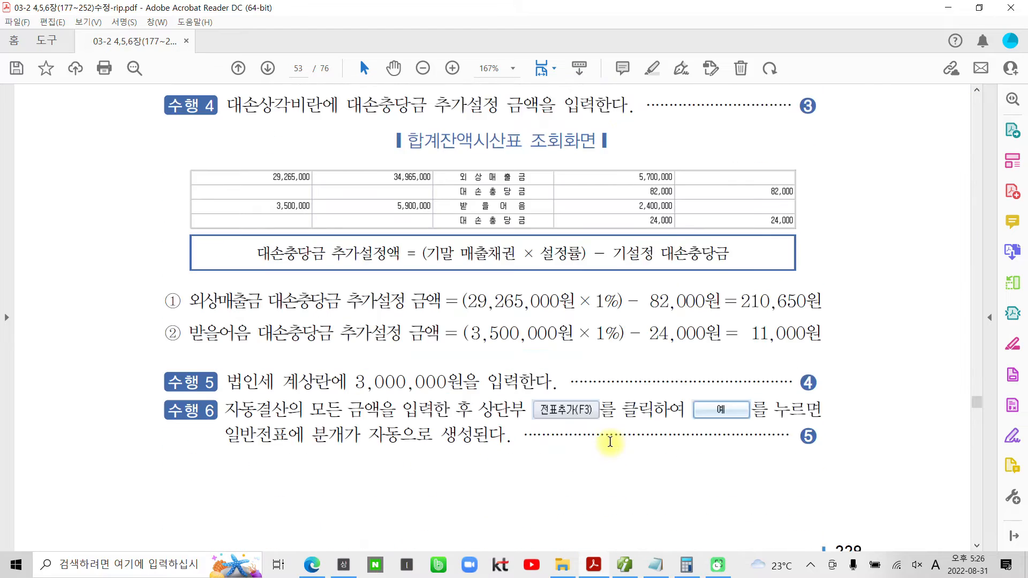
scroll(612, 444, "down", 20)
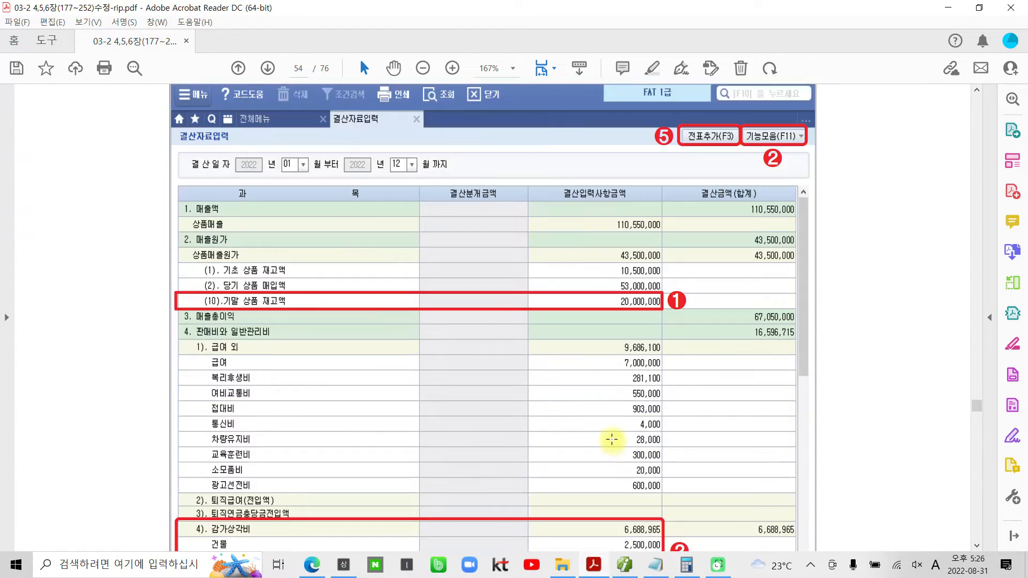
scroll(607, 436, "down", 20)
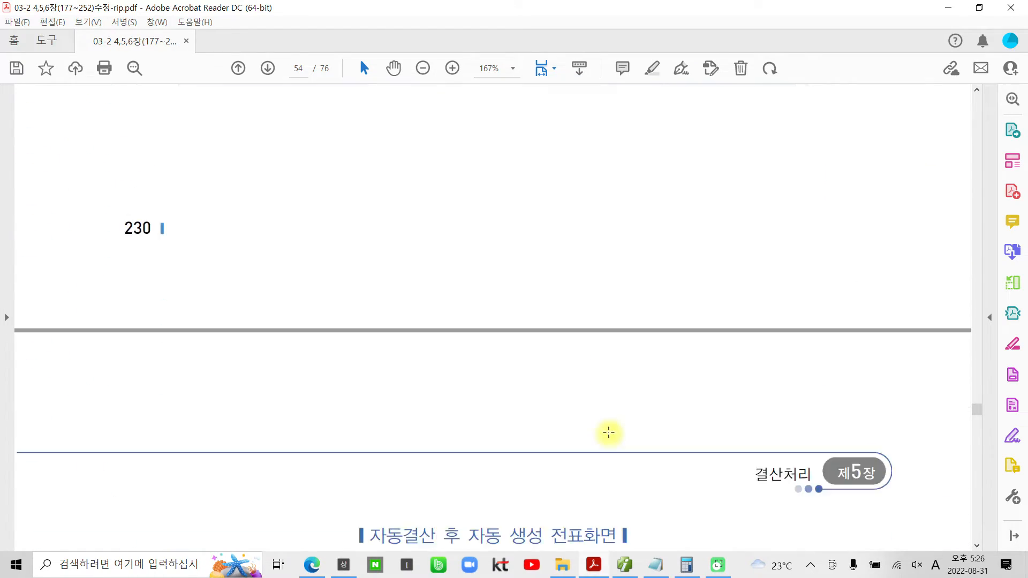
scroll(609, 432, "down", 15)
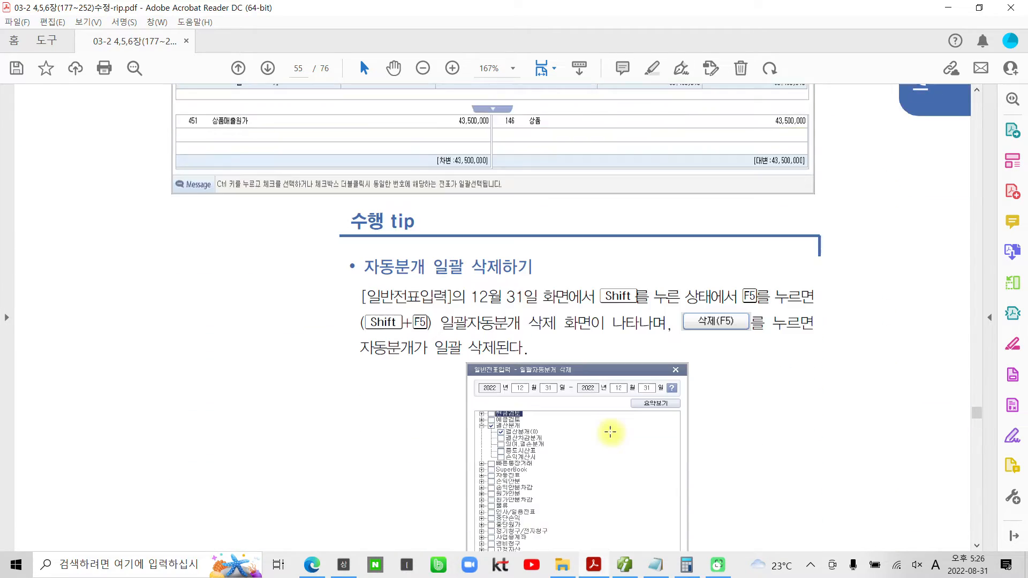
scroll(610, 432, "down", 15)
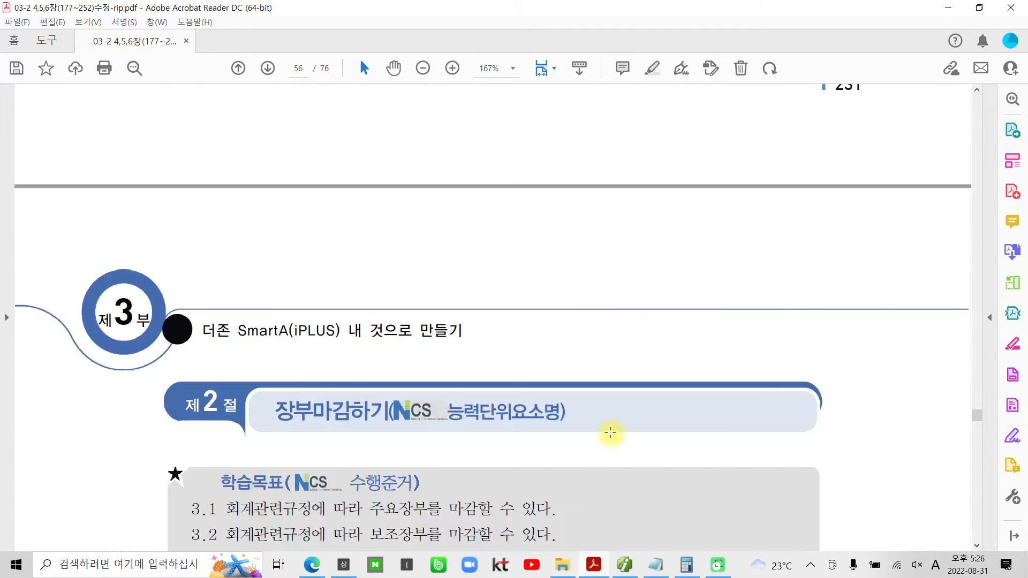
scroll(610, 435, "down", 15)
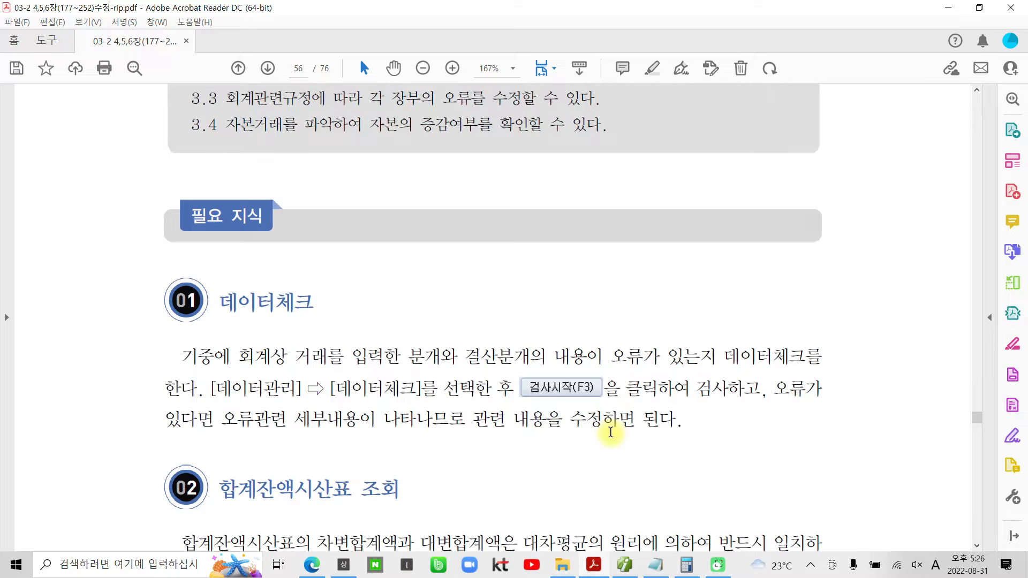
scroll(610, 432, "down", 1)
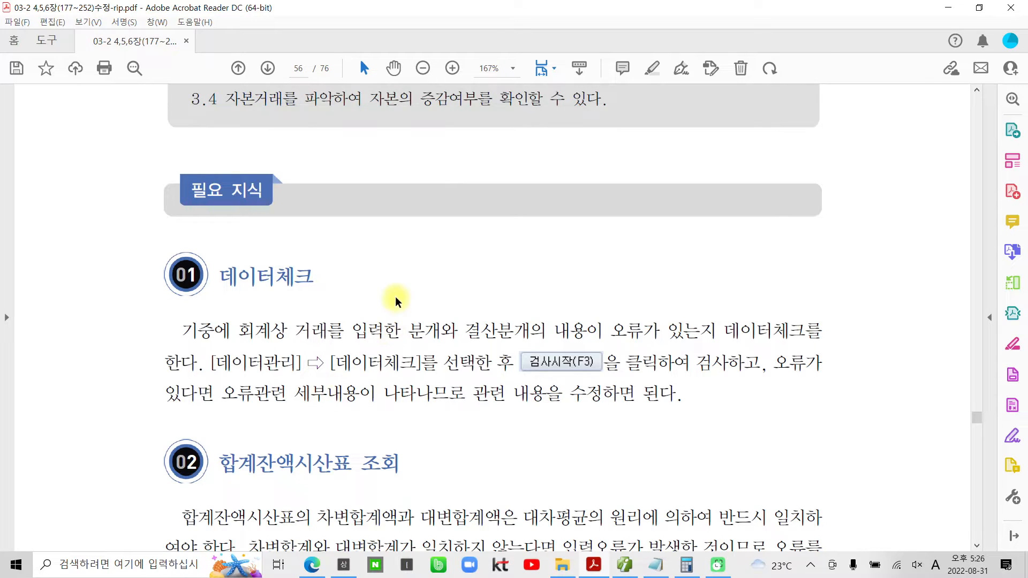
Step: Point out the headings 데이터체크 and 합계잔액시산표 조회 in sections 01 and 02 by selecting their text
scroll(386, 294, "down", 2)
left_click(233, 232)
left_click_drag(233, 231, 328, 224)
left_click(328, 235)
scroll(279, 385, "down", 3)
left_click_drag(232, 328, 412, 340)
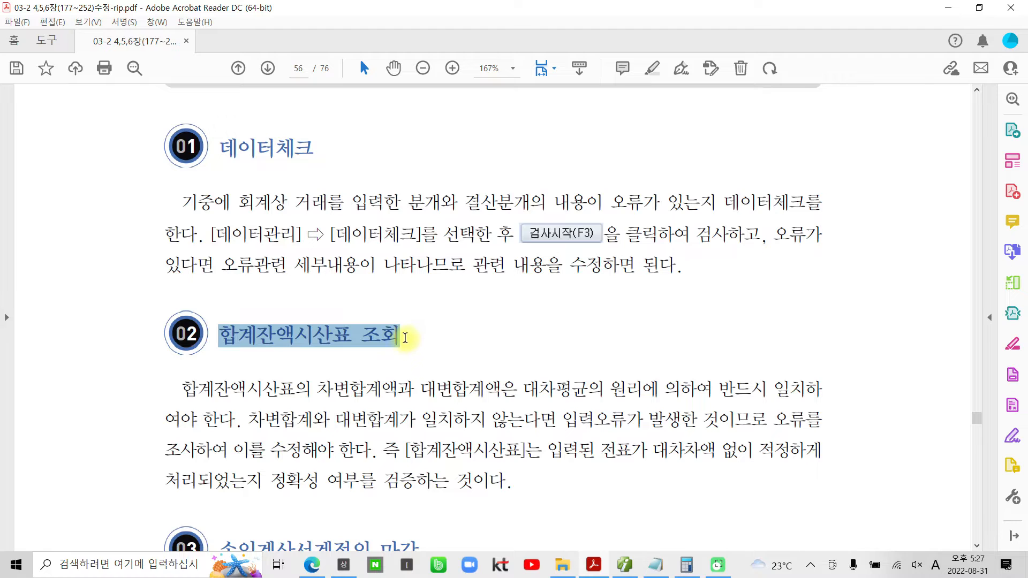
Step: Try to highlight the section 03 heading 손익계산서계정의 마감
scroll(369, 412, "down", 8)
left_click_drag(219, 347, 402, 350)
right_click(400, 351)
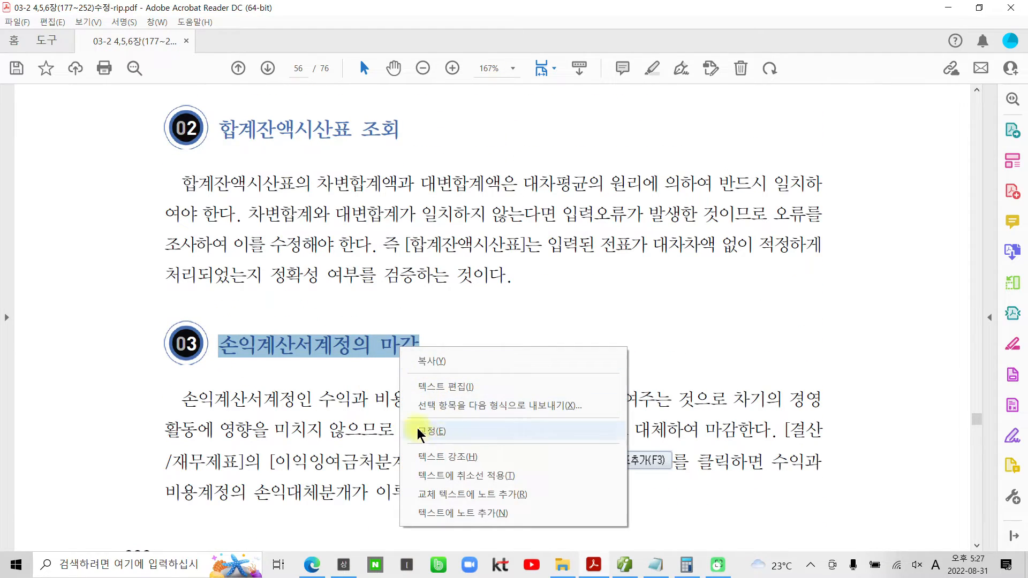
left_click(416, 430)
scroll(385, 422, "down", 3)
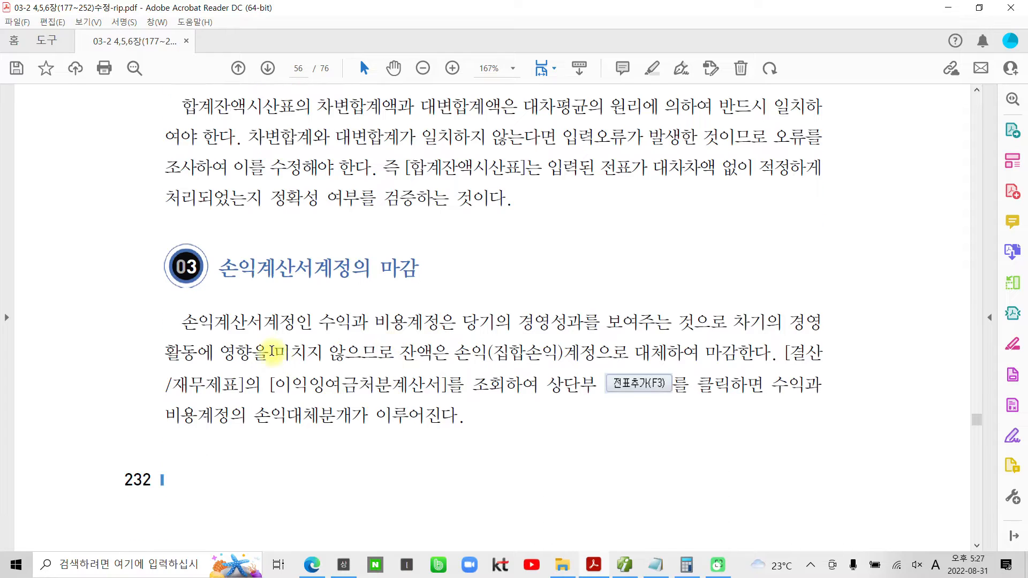
Step: Highlight the words 이익잉여금처분계산서 in the section 03 paragraph in yellow
left_click_drag(275, 384, 423, 385)
right_click(404, 389)
left_click(450, 310)
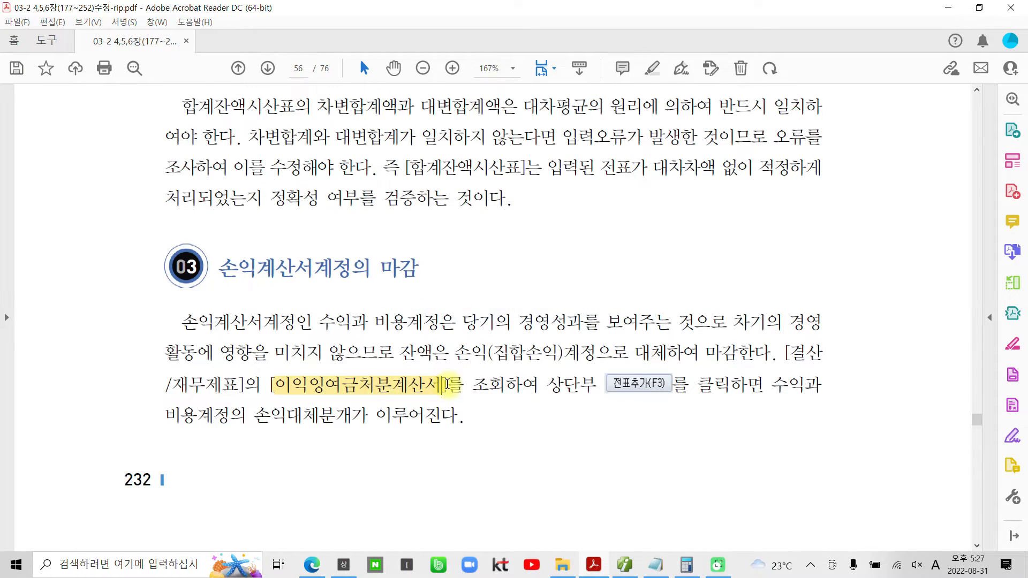
Step: Highlight 재무상태표 계정의 마감 in the section 04 heading on the following page in yellow
scroll(399, 417, "down", 12)
scroll(402, 412, "down", 12)
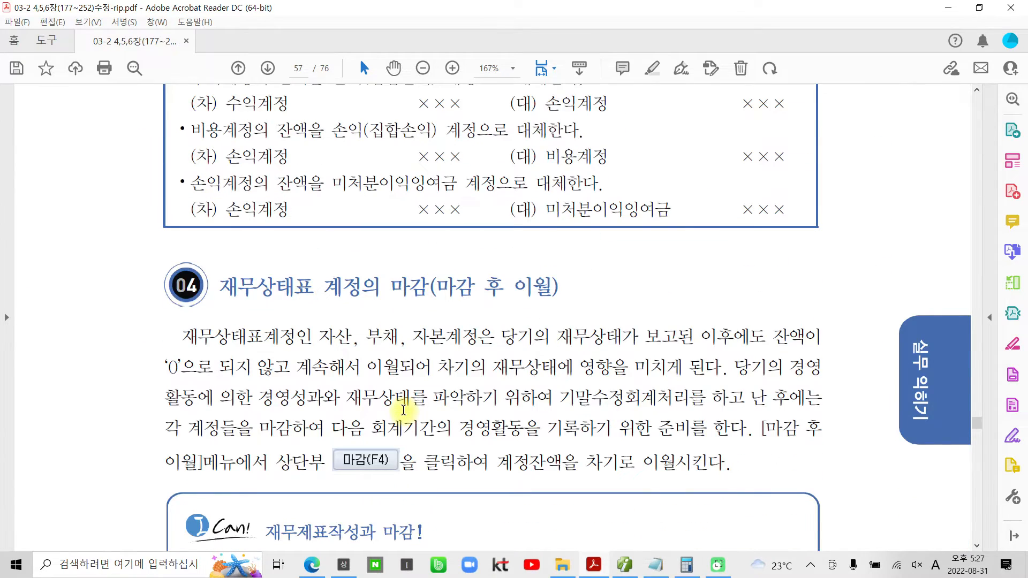
scroll(403, 410, "down", 4)
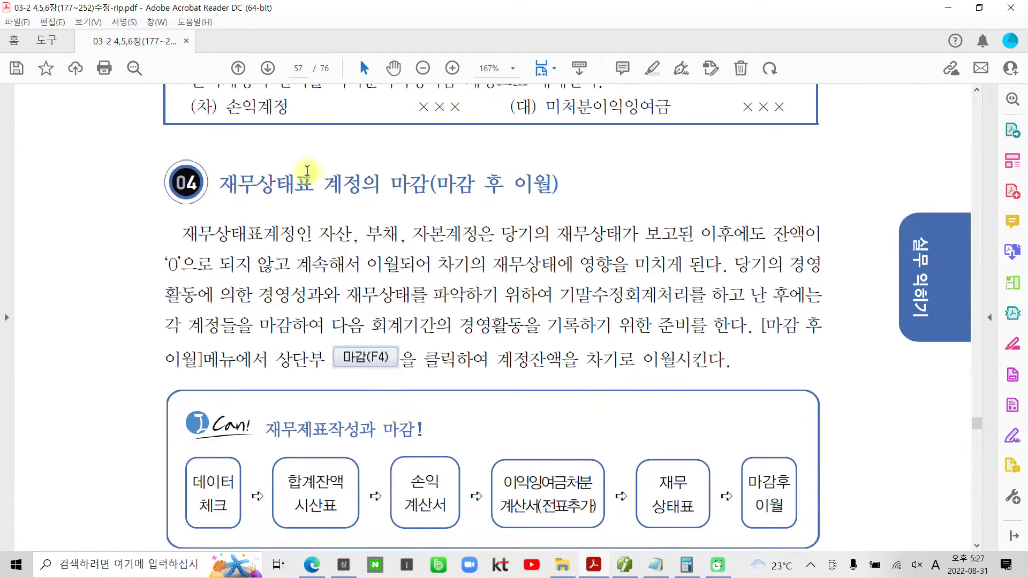
left_click_drag(220, 185, 405, 186)
right_click(406, 187)
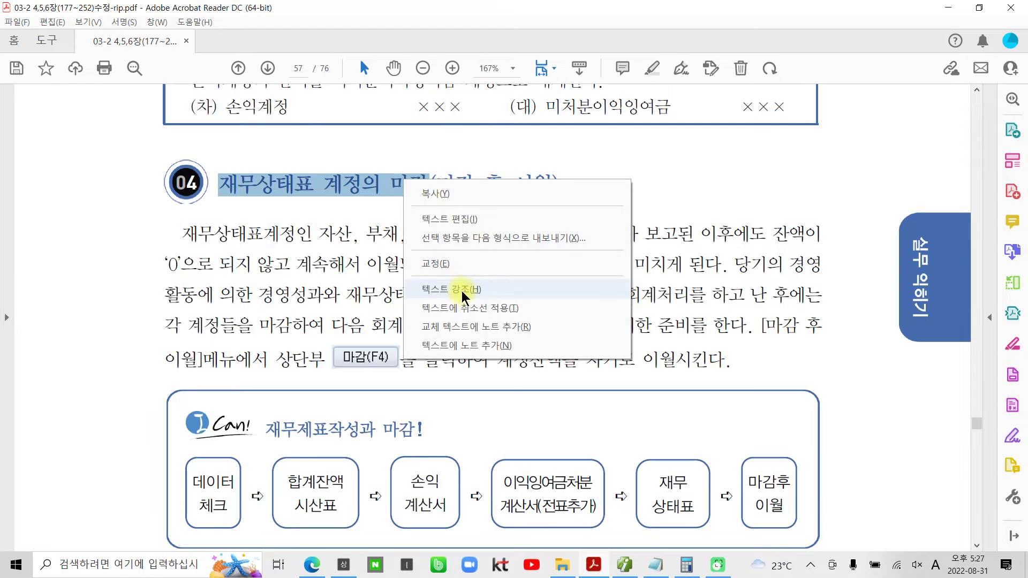
left_click(530, 292)
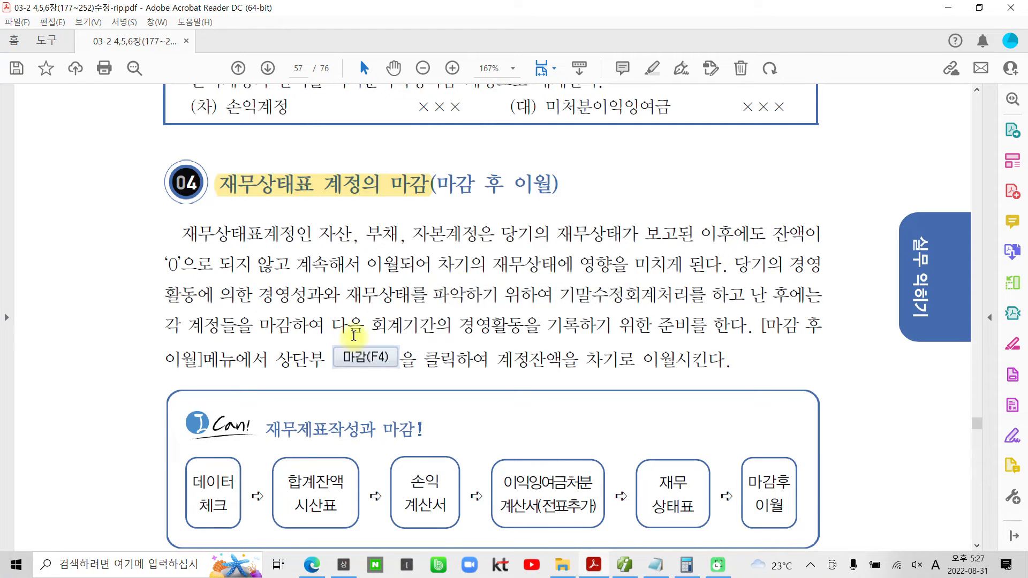
Step: Examine the 장부마감하기 task list and point out the 수행 1 data-check instruction by selecting its text
scroll(353, 336, "down", 14)
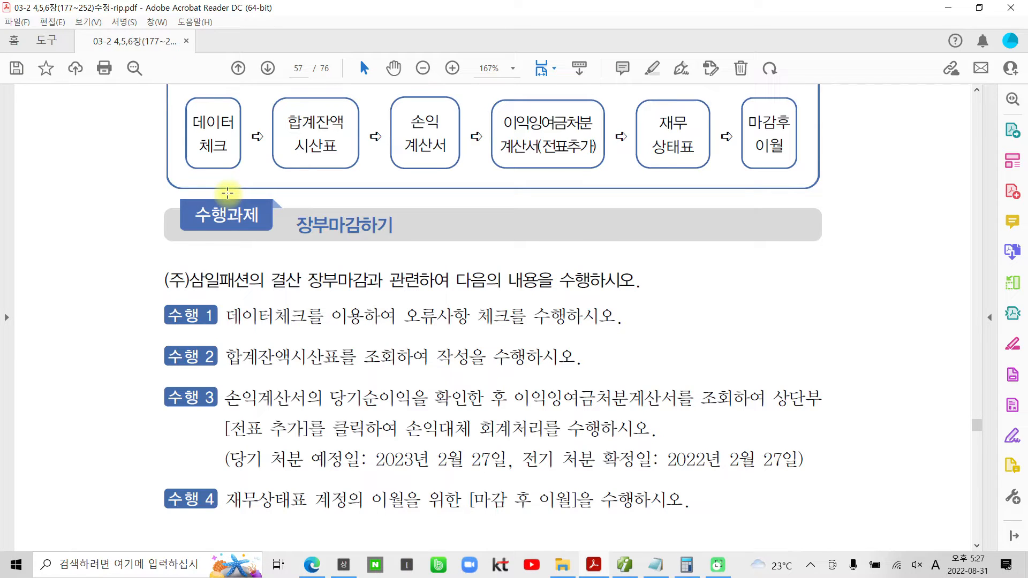
scroll(228, 193, "down", 3)
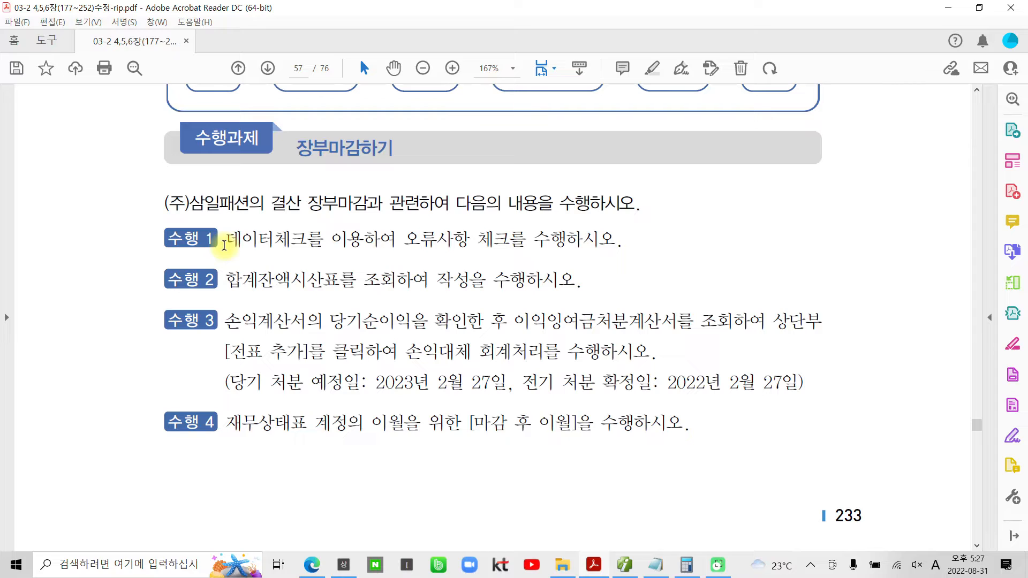
left_click_drag(224, 245, 530, 237)
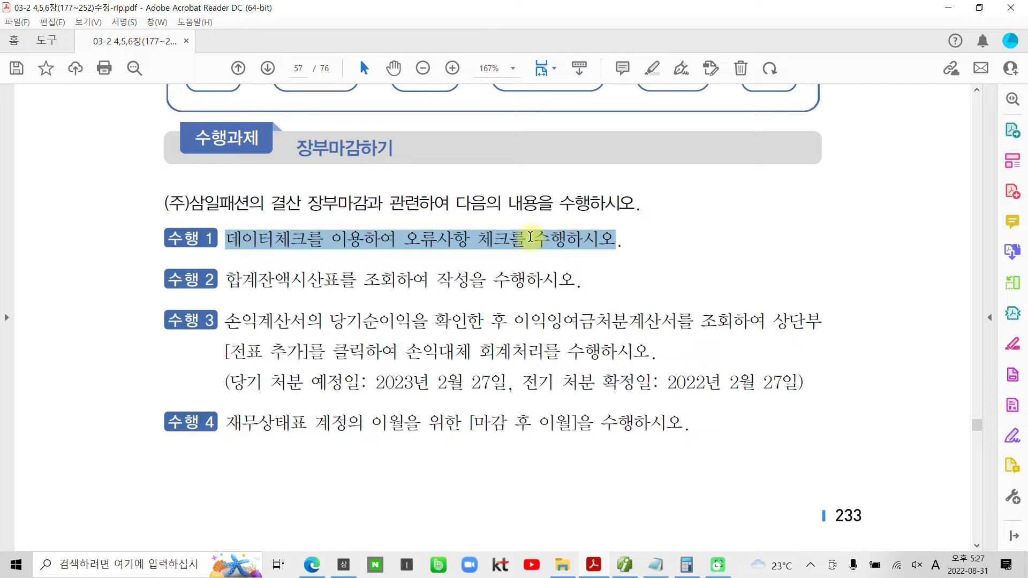
left_click(467, 238)
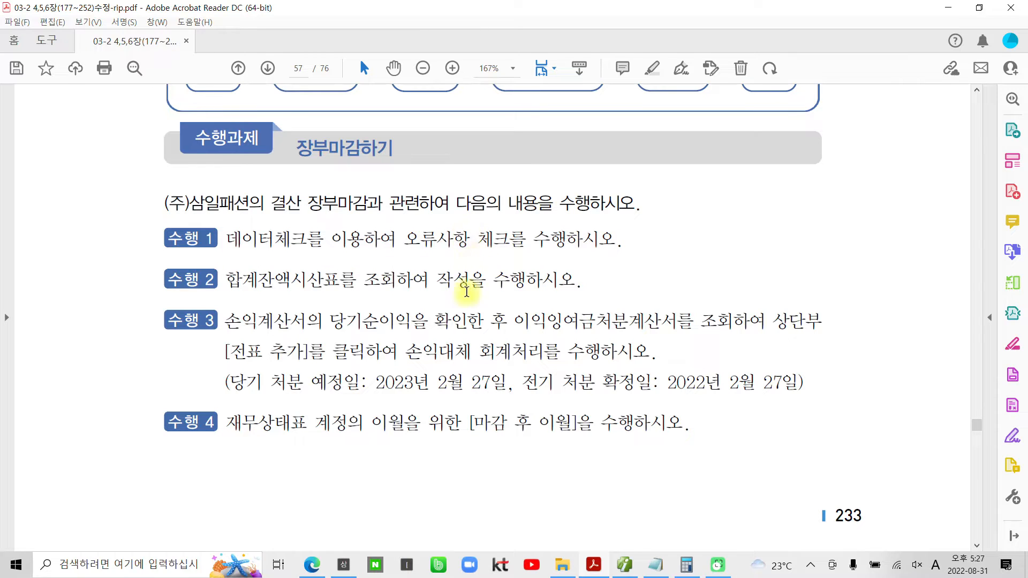
Step: Return to SmartA, close all the open work screens including 일반전표입력 and 손익계산서, and bring up the full accounting menu
left_click(624, 565)
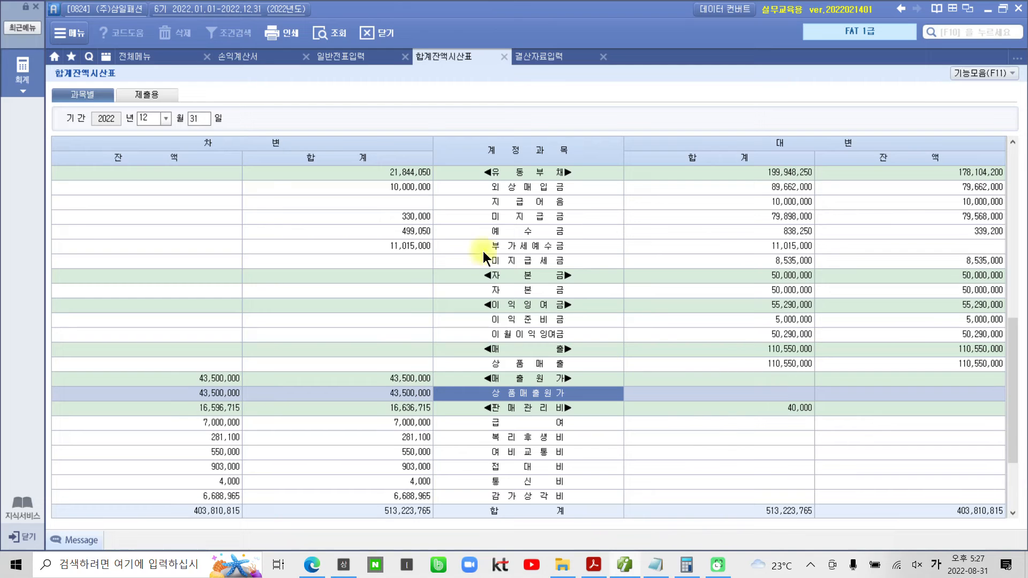
left_click(503, 56)
left_click(504, 56)
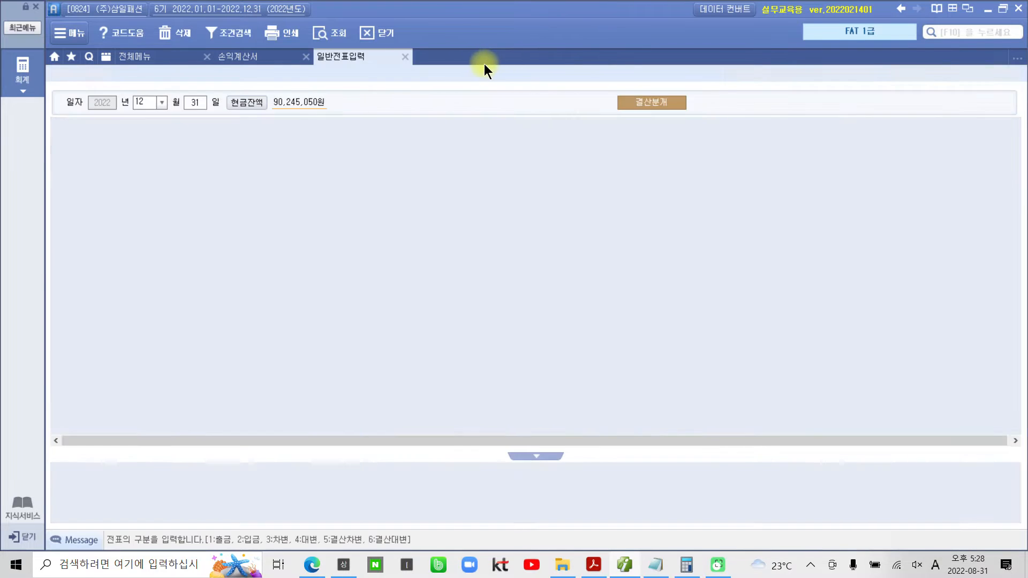
left_click(405, 57)
left_click(306, 56)
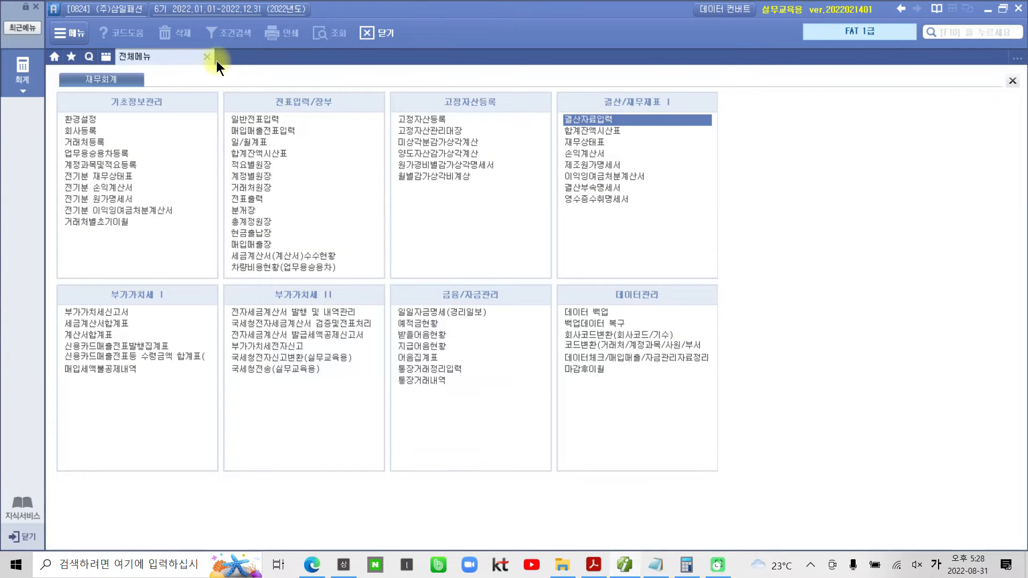
left_click(206, 57)
left_click(21, 87)
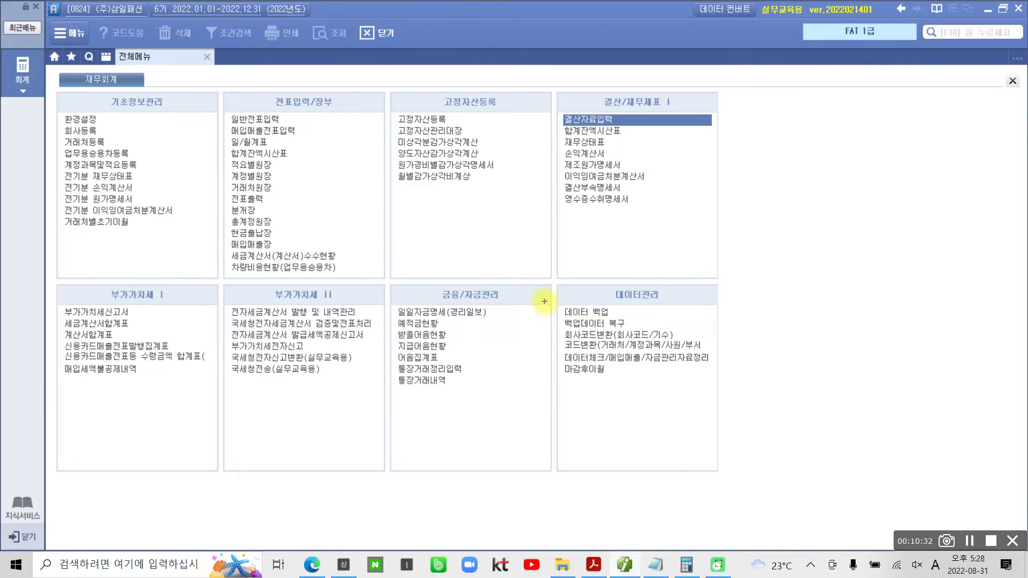
Step: Mark the 데이터관리 group and its 데이터체크 item in blue, and open 데이터체크/매입매출/자금관리자료정리
left_click_drag(542, 270, 773, 466)
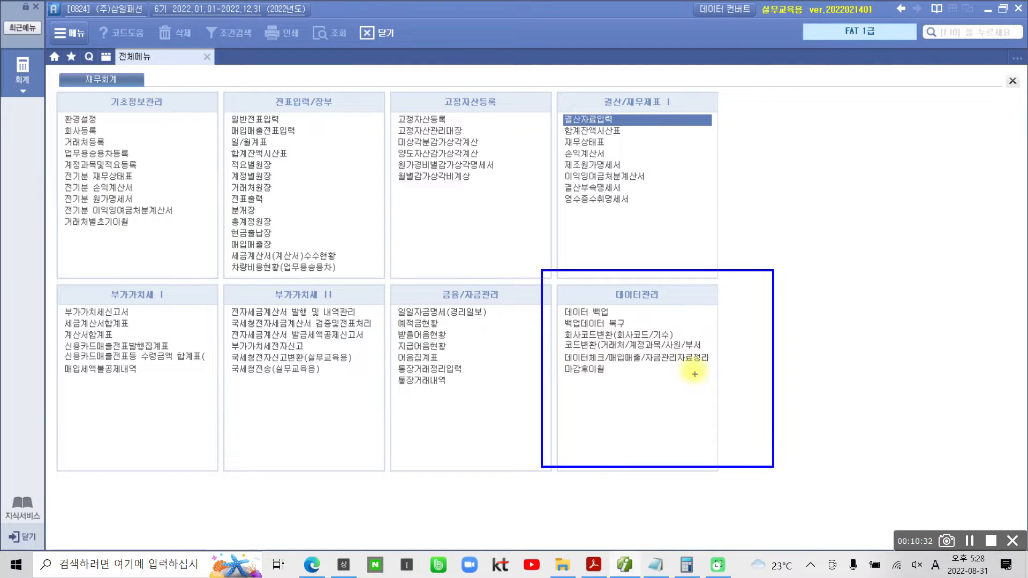
mouse_move(615, 285)
left_mouse_down()
mouse_move(604, 297)
mouse_move(664, 303)
mouse_move(628, 292)
left_mouse_up()
mouse_move(572, 362)
left_mouse_down()
mouse_move(621, 362)
mouse_move(552, 363)
left_mouse_up()
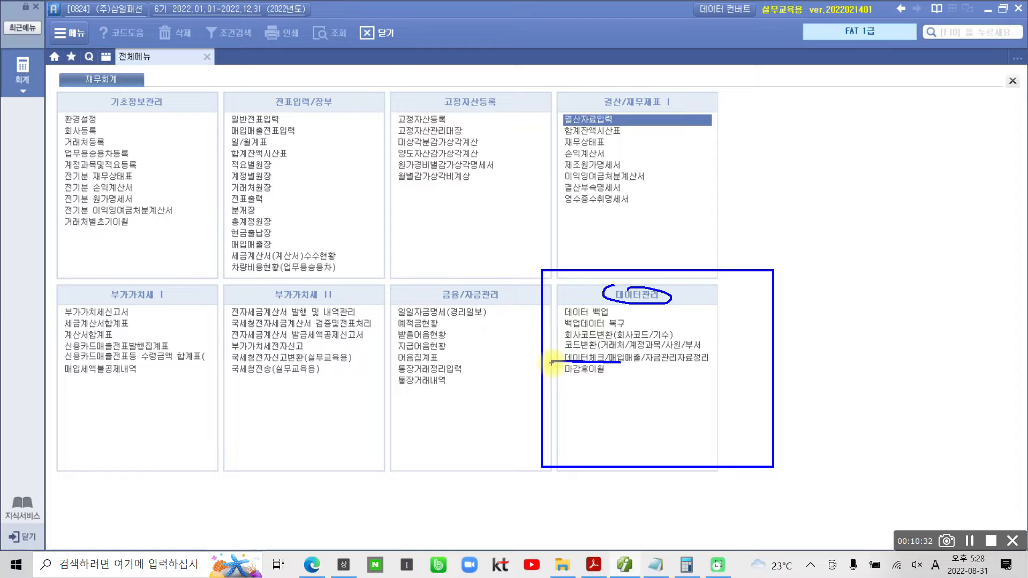
left_click(585, 356)
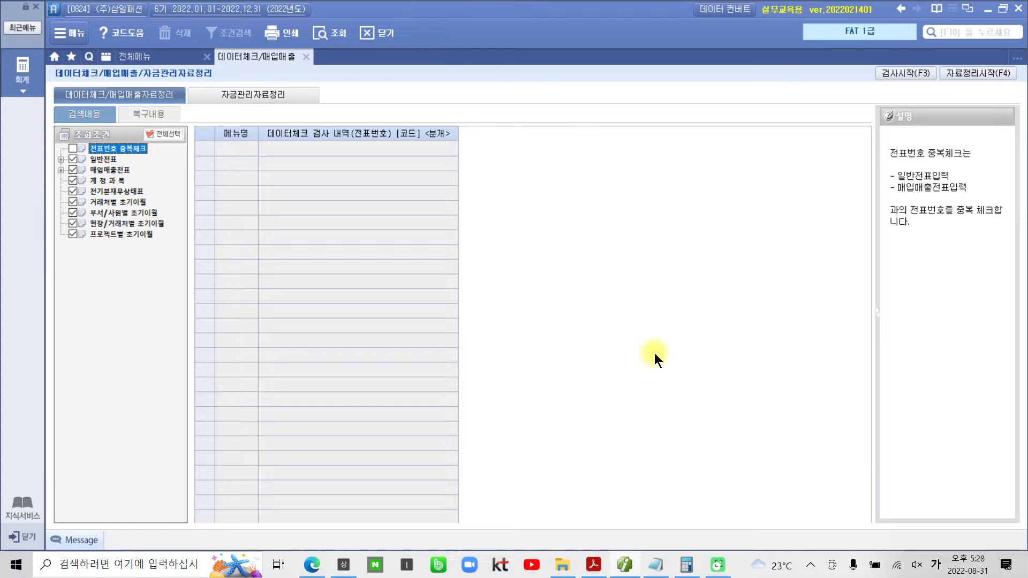
Step: Frame the 조회조건 list in blue, draw a blue arrow to 검사시작, and clear the drawings
mouse_move(39, 129)
left_mouse_down()
mouse_move(54, 159)
mouse_move(177, 267)
left_mouse_up()
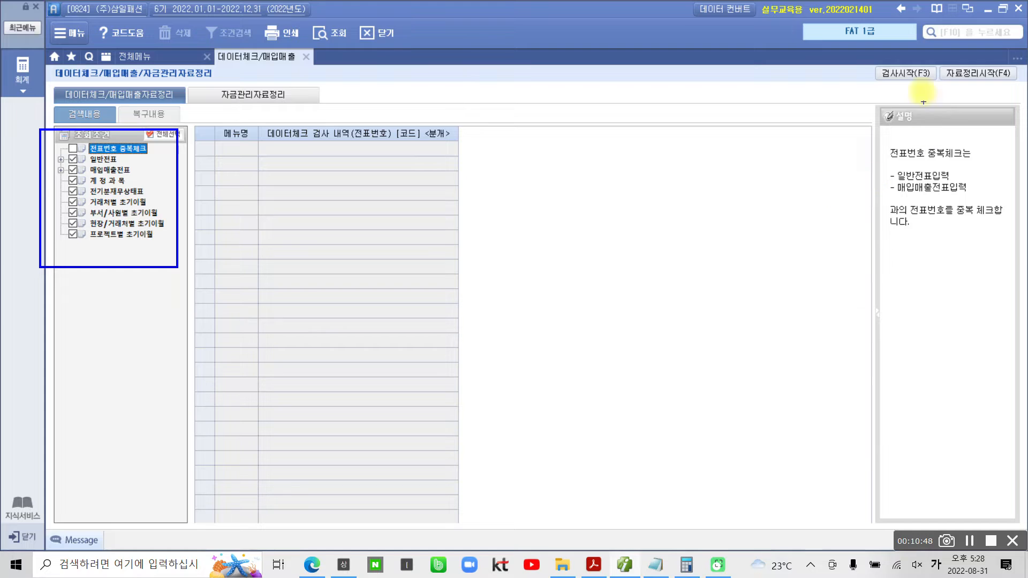
left_click_drag(899, 82, 836, 225)
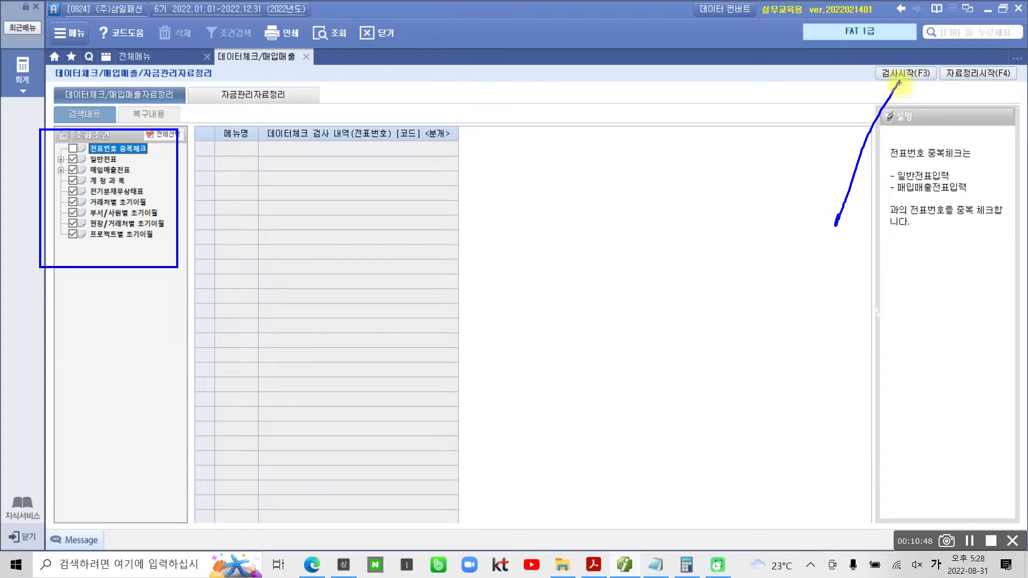
mouse_move(900, 81)
left_mouse_down()
mouse_move(881, 86)
mouse_move(905, 94)
left_mouse_up()
key("Escape")
Step: Run the data check with the preset conditions, acknowledge its result message, and close the 데이터체크 screen
left_click(902, 73)
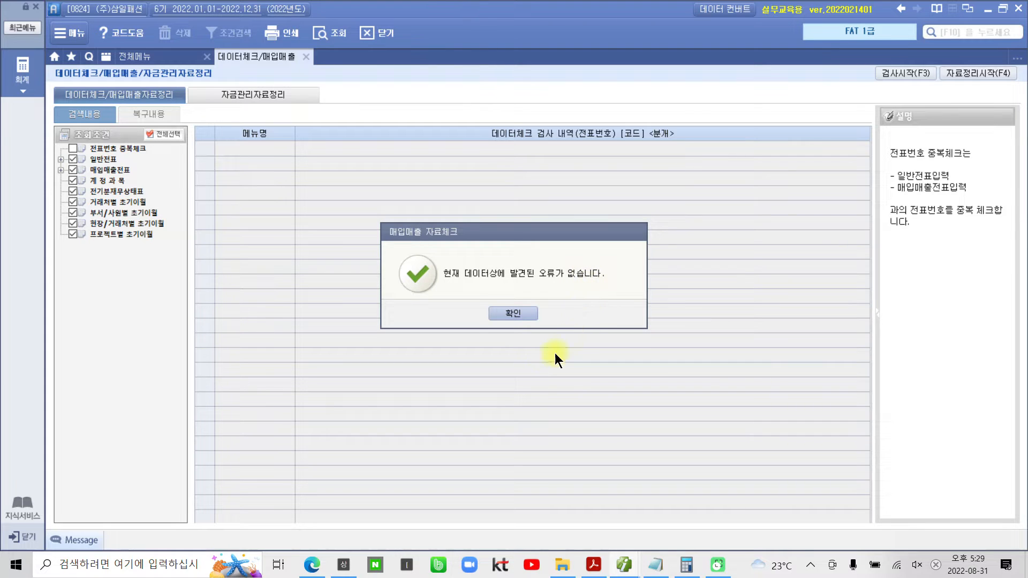
left_click(503, 313)
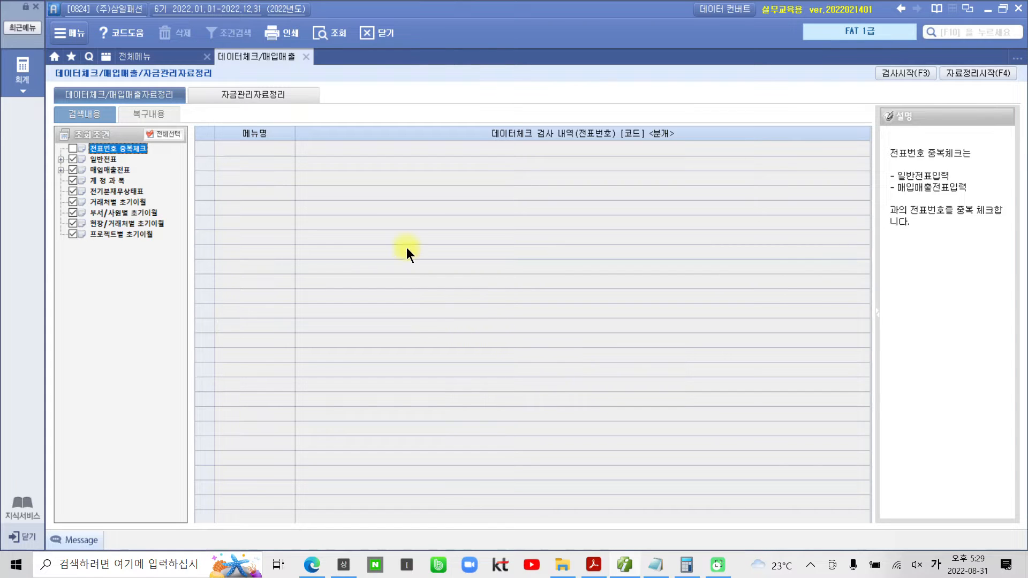
left_click(305, 59)
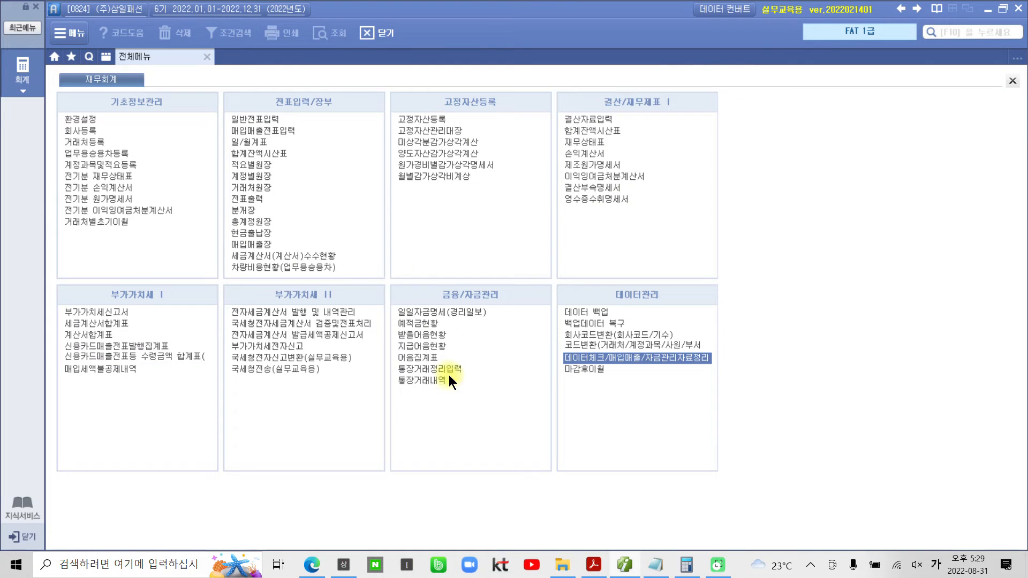
Step: Switch to the textbook PDF in Acrobat Reader and highlight the 수행 2 sentence about 합계잔액시산표 in yellow
left_click(592, 565)
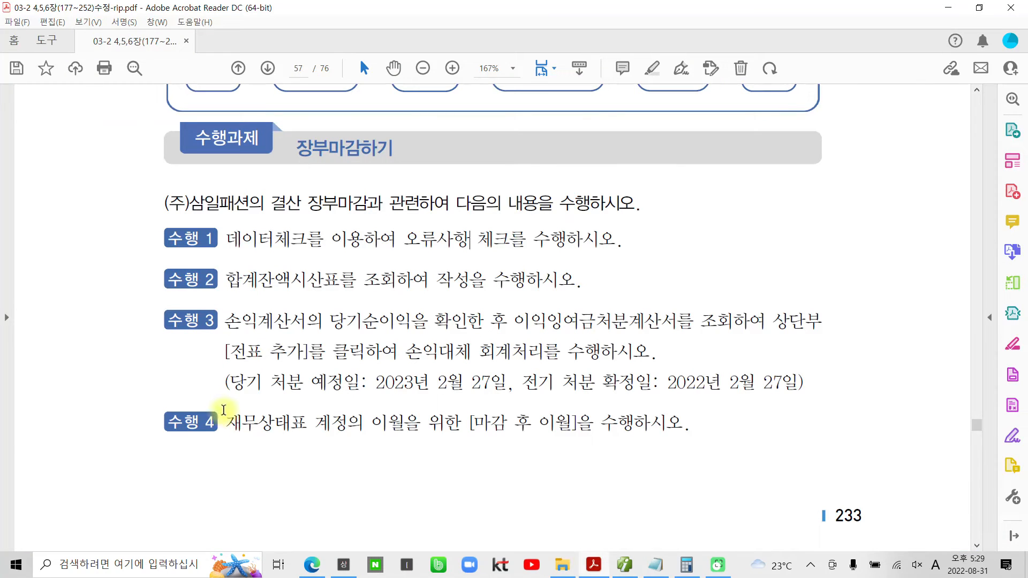
left_click_drag(227, 279, 574, 281)
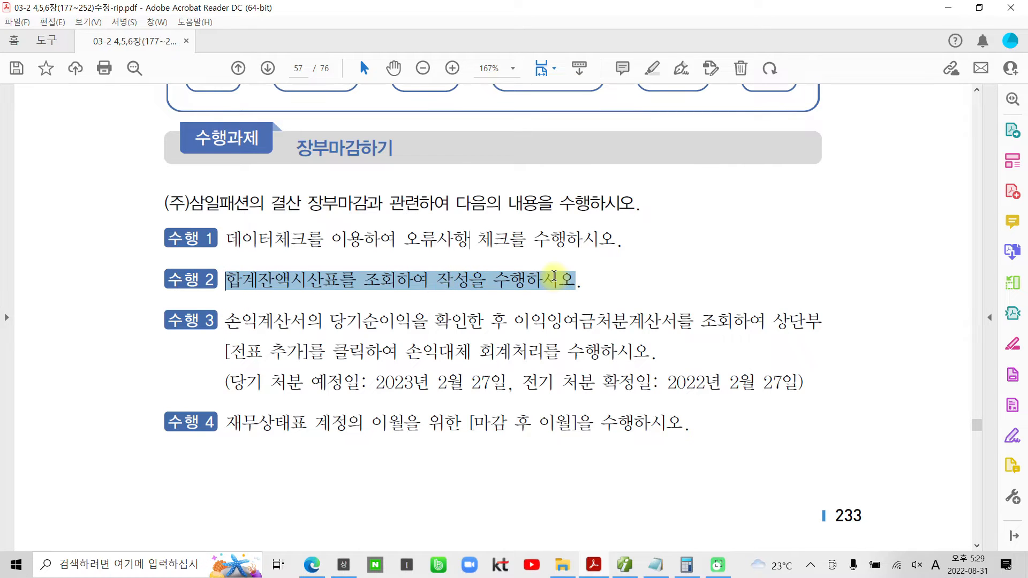
right_click(555, 278)
left_click(578, 385)
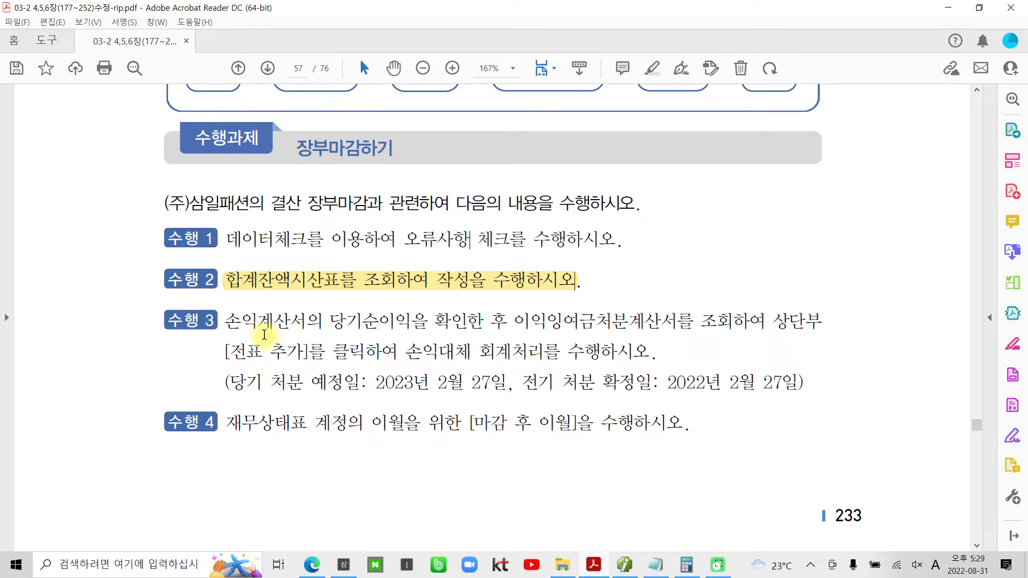
Step: Select the opening text of 수행 3, frame 당기순이익 and 이익잉여금처분계산서 in blue, and link them with a double-headed arrow
left_click_drag(230, 322, 724, 319)
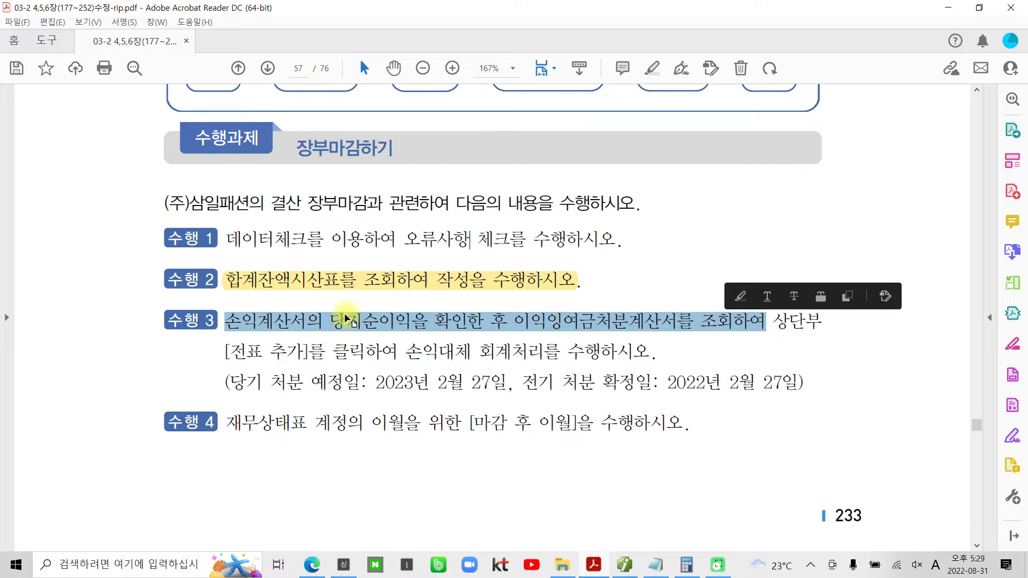
mouse_move(325, 301)
left_mouse_down()
mouse_move(364, 340)
mouse_move(426, 338)
mouse_move(409, 335)
left_mouse_up()
left_click_drag(510, 310, 680, 335)
mouse_move(339, 306)
left_mouse_down()
mouse_move(428, 247)
mouse_move(575, 294)
mouse_move(556, 297)
left_mouse_up()
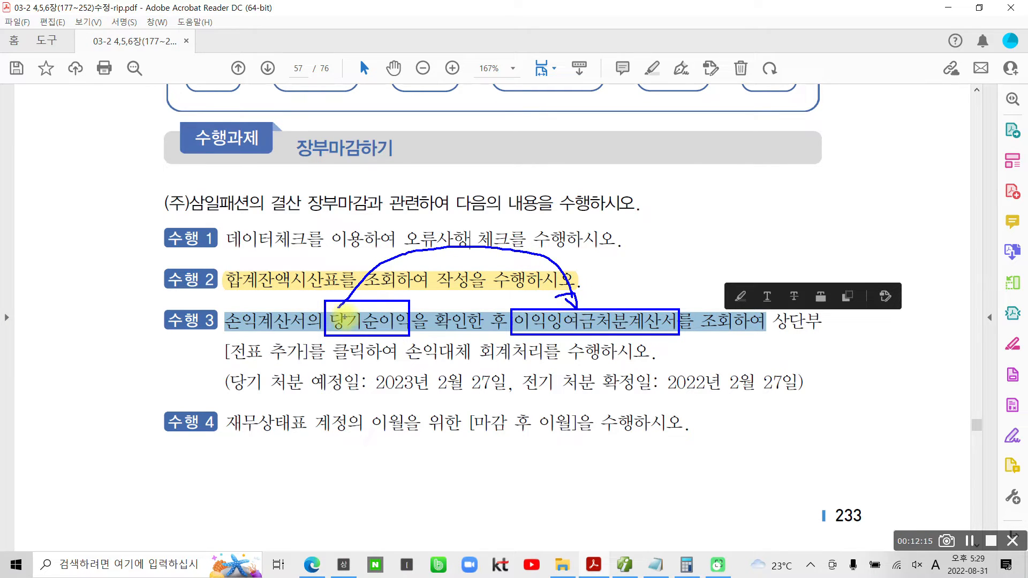
mouse_move(339, 308)
left_mouse_down()
mouse_move(358, 308)
mouse_move(340, 309)
left_mouse_up()
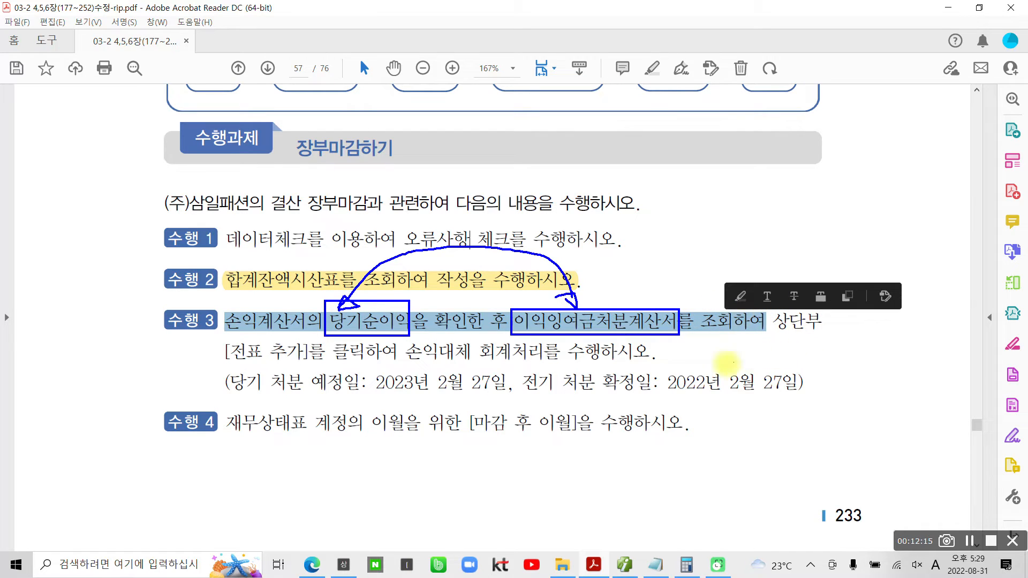
Step: Frame [전표 추가] in blue and 손익대체 회계처리 in blue and red, and draw a red star beside 수행 3
left_click_drag(225, 340, 307, 367)
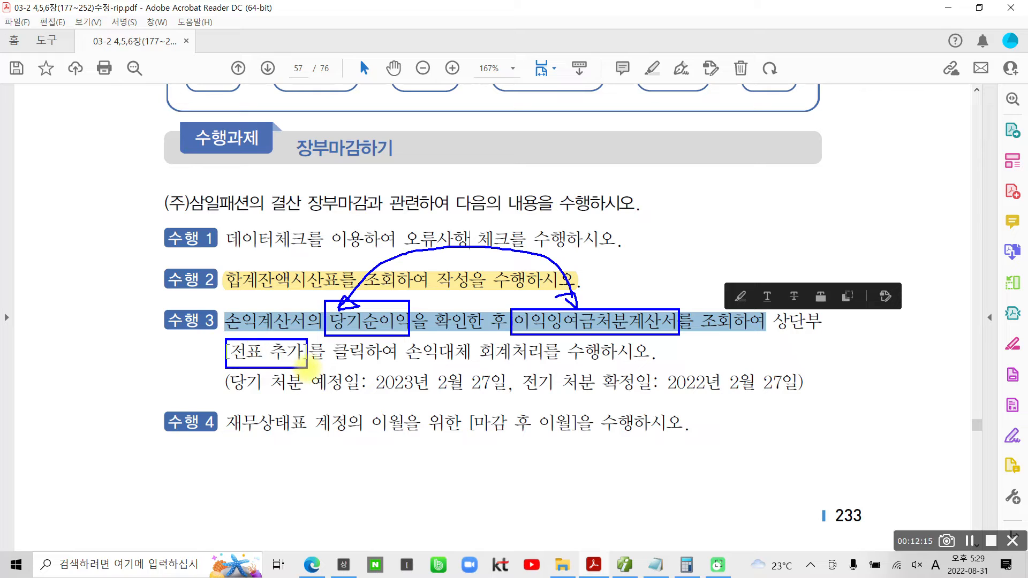
mouse_move(410, 359)
left_mouse_down()
mouse_move(546, 360)
mouse_move(551, 340)
mouse_move(415, 337)
mouse_move(404, 349)
mouse_move(423, 364)
left_mouse_up()
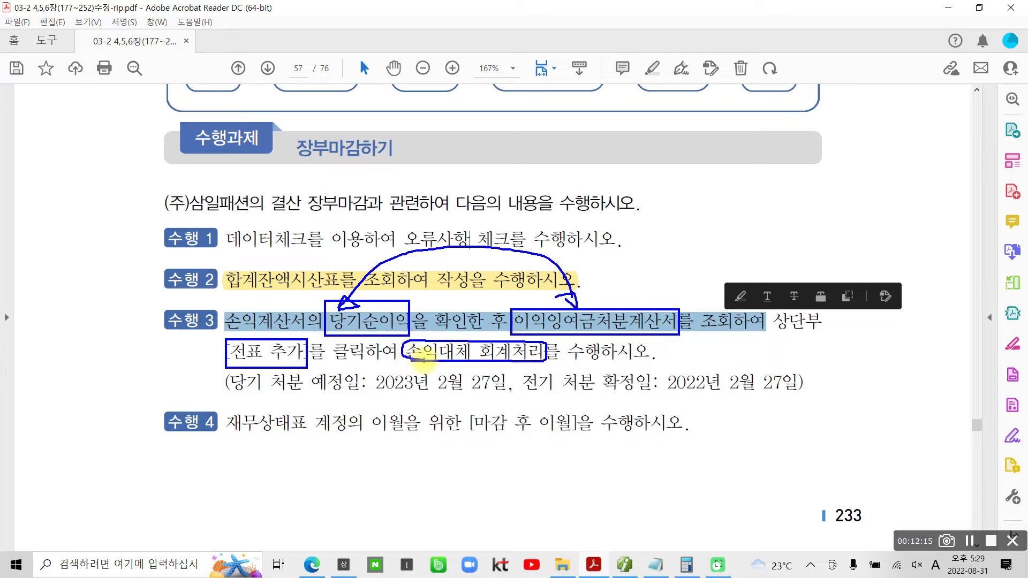
left_click_drag(398, 336, 546, 368)
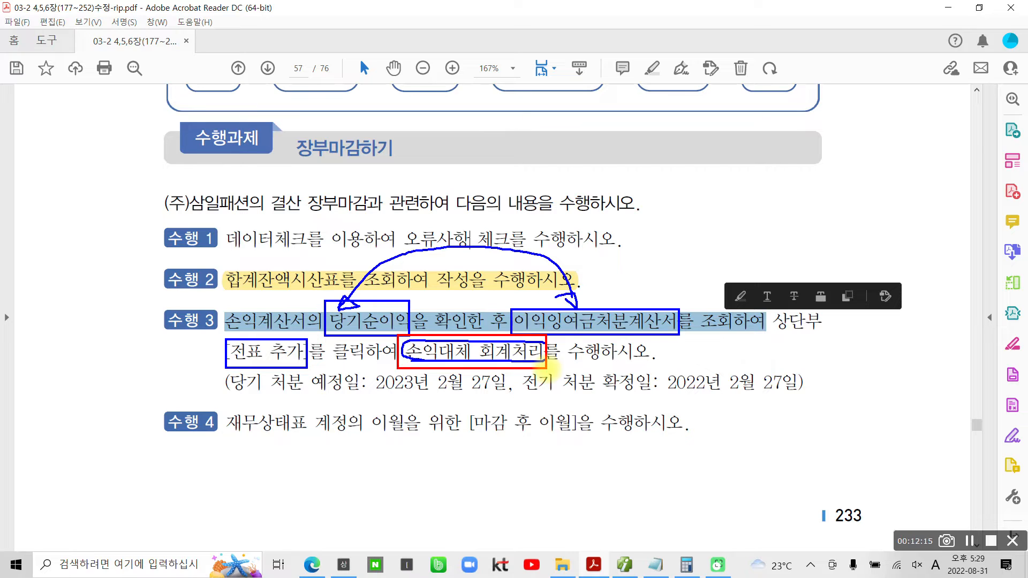
mouse_move(110, 333)
left_mouse_down()
mouse_move(135, 313)
mouse_move(101, 317)
mouse_move(108, 333)
left_mouse_up()
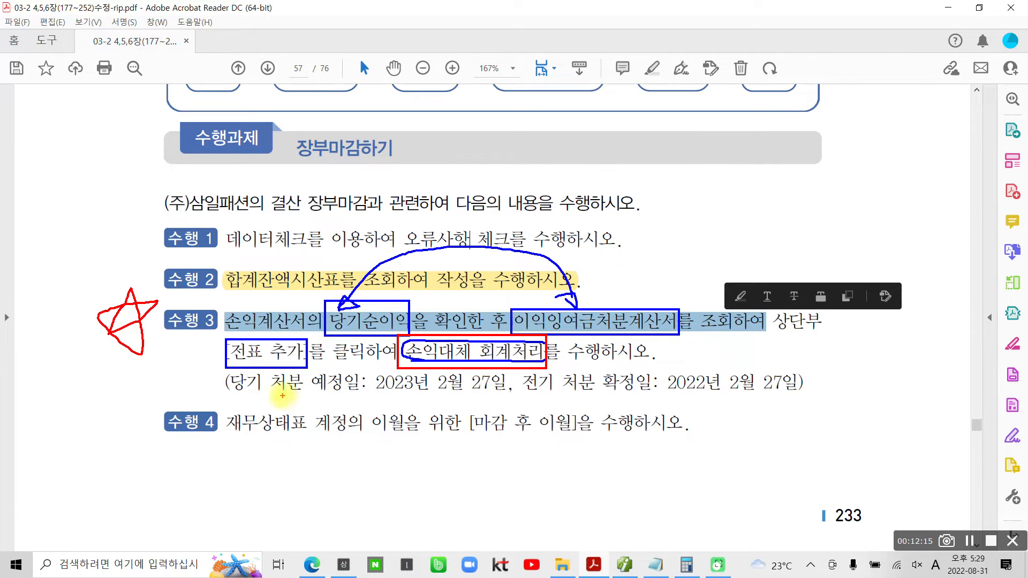
Step: Circle 이익잉여금처분계산서 and underline the dates 2023년 2월 27일 and 2022년 2월 27일 in red, and clear all drawings
mouse_move(567, 328)
left_mouse_down()
mouse_move(508, 324)
mouse_move(674, 300)
mouse_move(627, 337)
left_mouse_up()
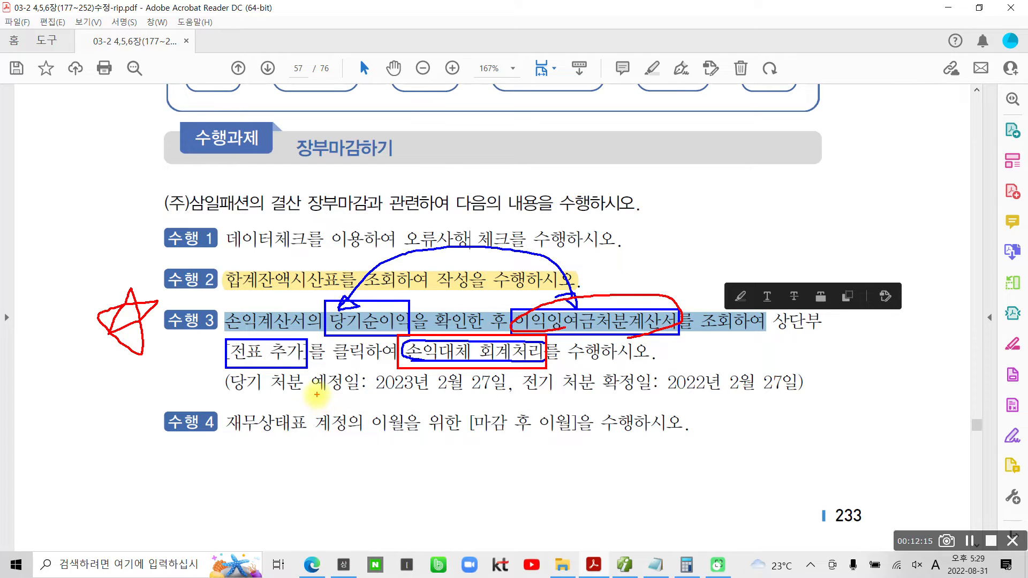
left_click_drag(373, 393, 496, 392)
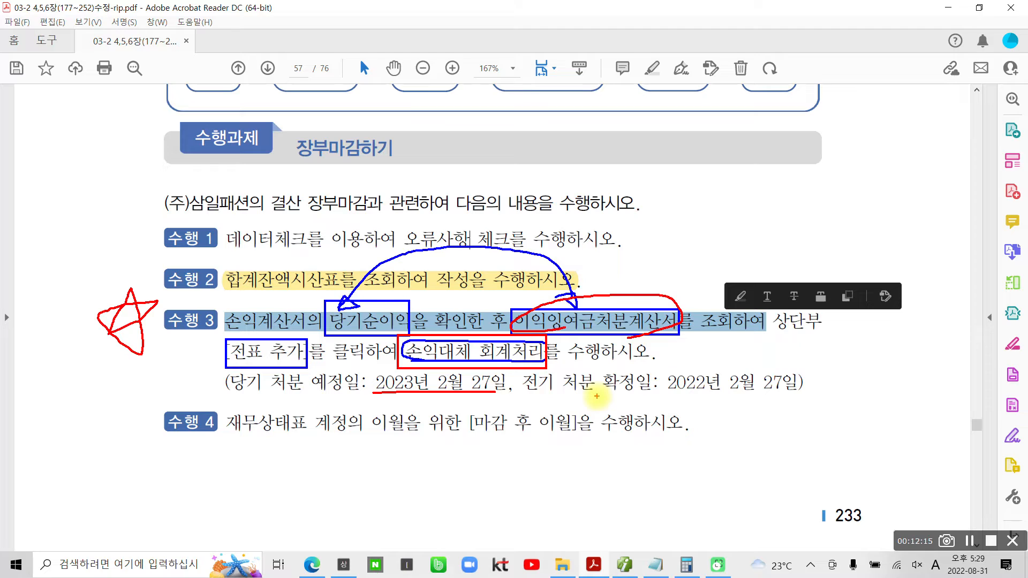
left_click_drag(668, 397, 806, 396)
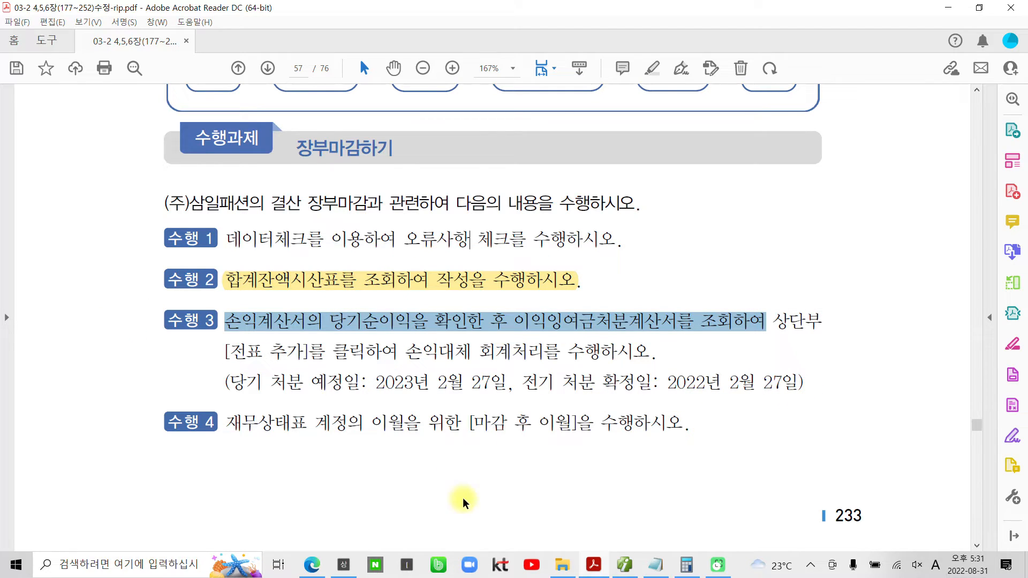
Step: Return to SmartA, open 손익계산서 for month 12, and narrow its 과목 column
left_click(625, 562)
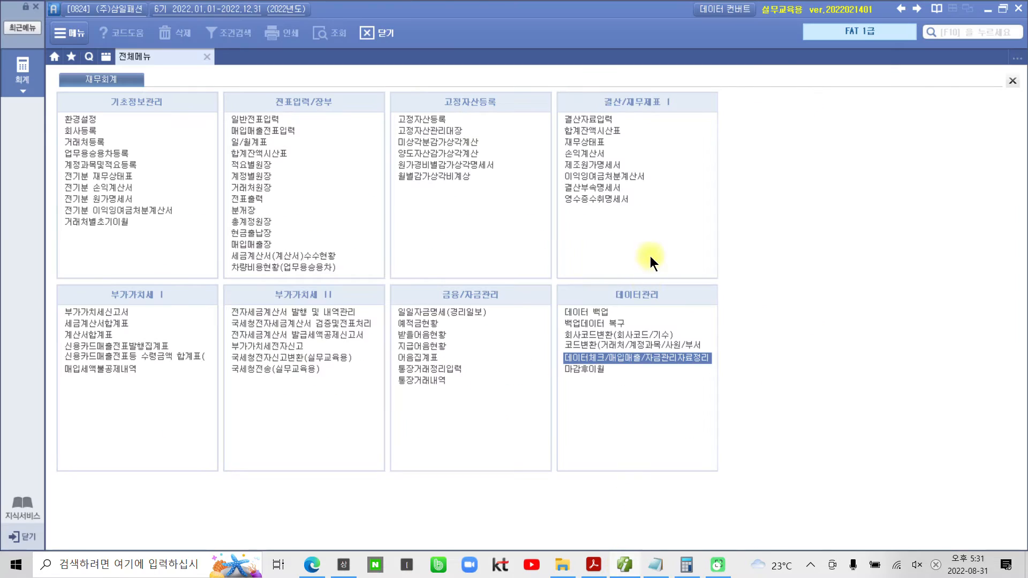
left_click_drag(555, 148, 650, 166)
key("Escape")
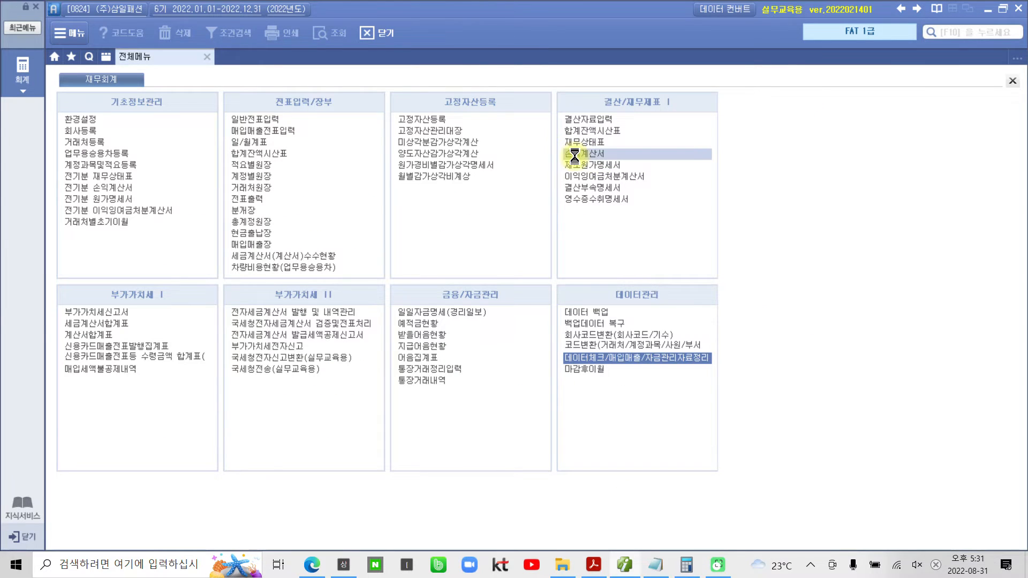
left_click(574, 154)
type("12")
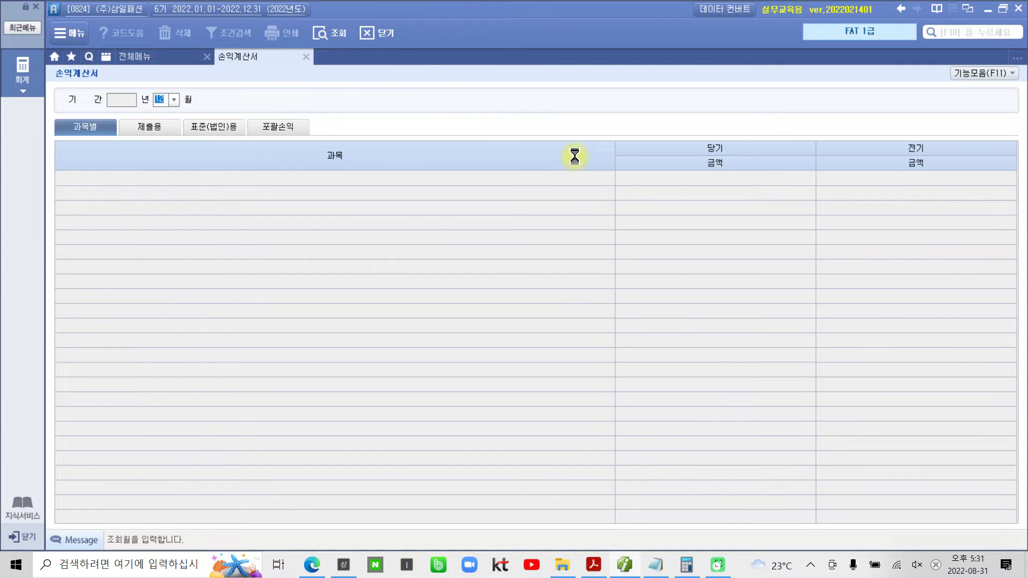
key("Return")
left_click_drag(603, 152, 356, 162)
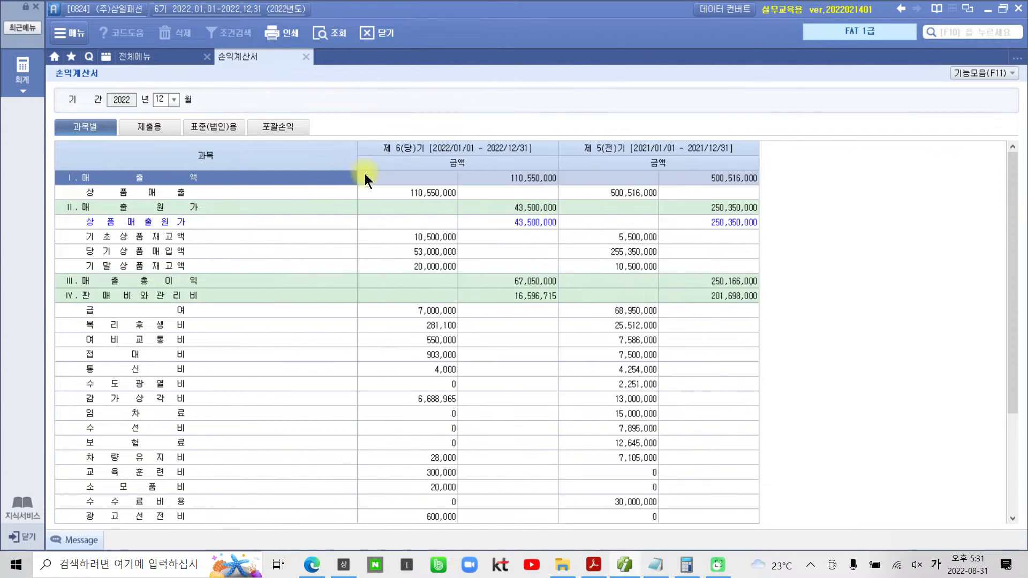
Step: Show the 제출용 version of 손익계산서, and mark the current-period 매출원가 and 매출총이익 amounts in red
key("Tab")
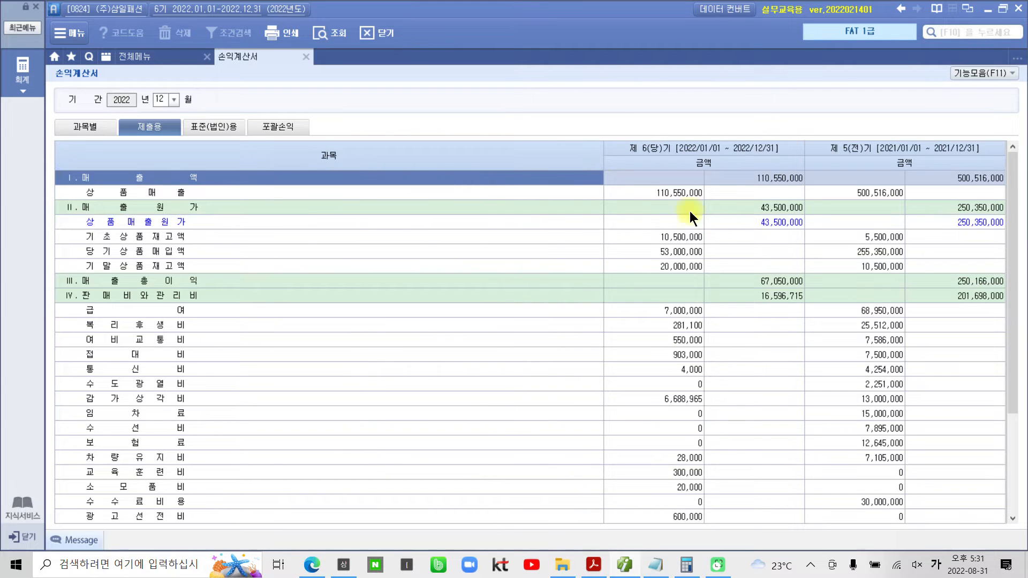
mouse_move(729, 198)
left_mouse_down()
mouse_move(819, 236)
mouse_move(831, 228)
left_mouse_up()
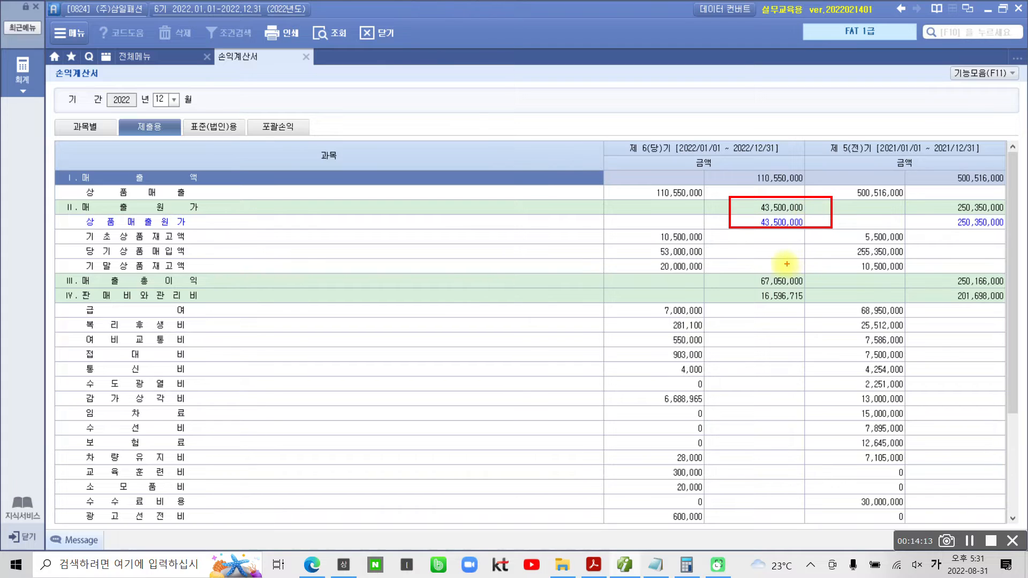
mouse_move(759, 271)
left_mouse_down()
mouse_move(744, 270)
mouse_move(770, 290)
mouse_move(755, 267)
left_mouse_up()
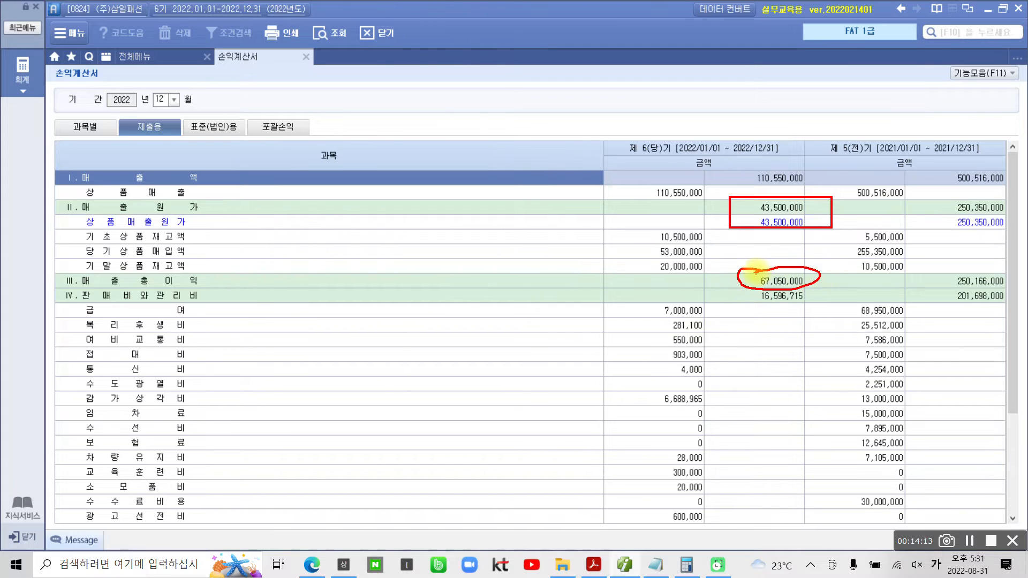
Step: Frame the current-period 당기순이익 amount in red, clear the frame, and select that amount
scroll(766, 335, "down", 3)
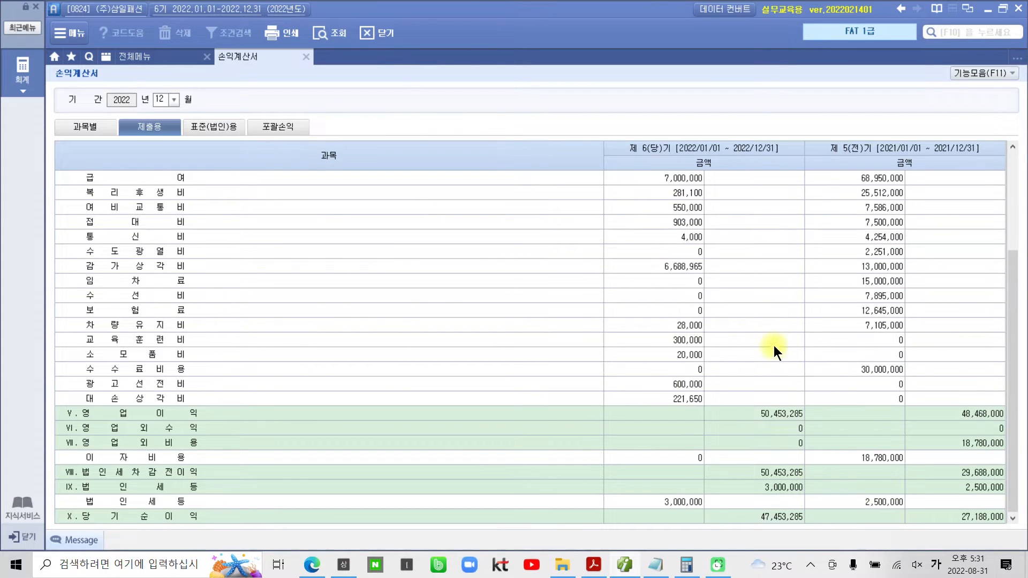
left_click_drag(744, 506, 838, 535)
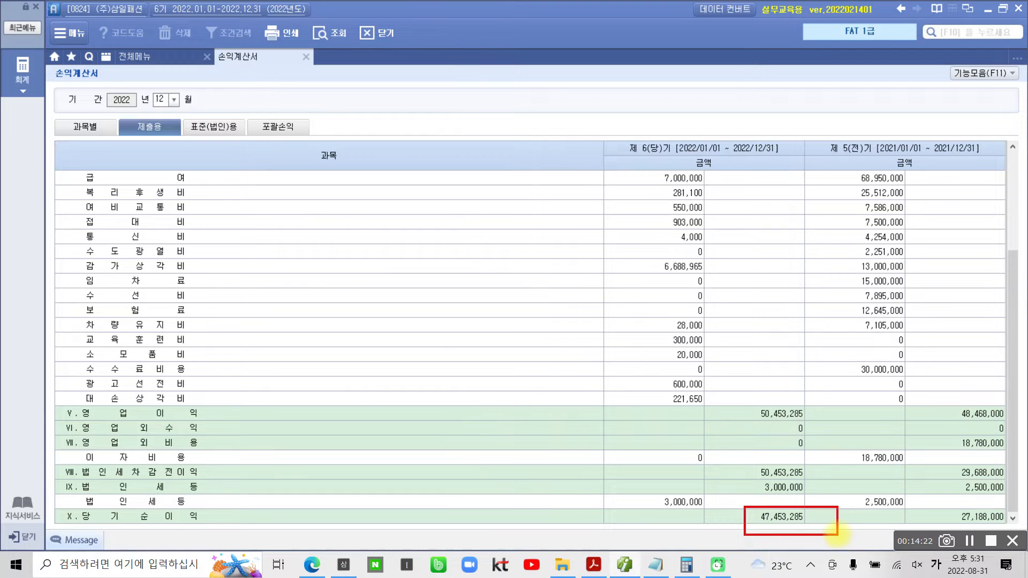
left_click(781, 517)
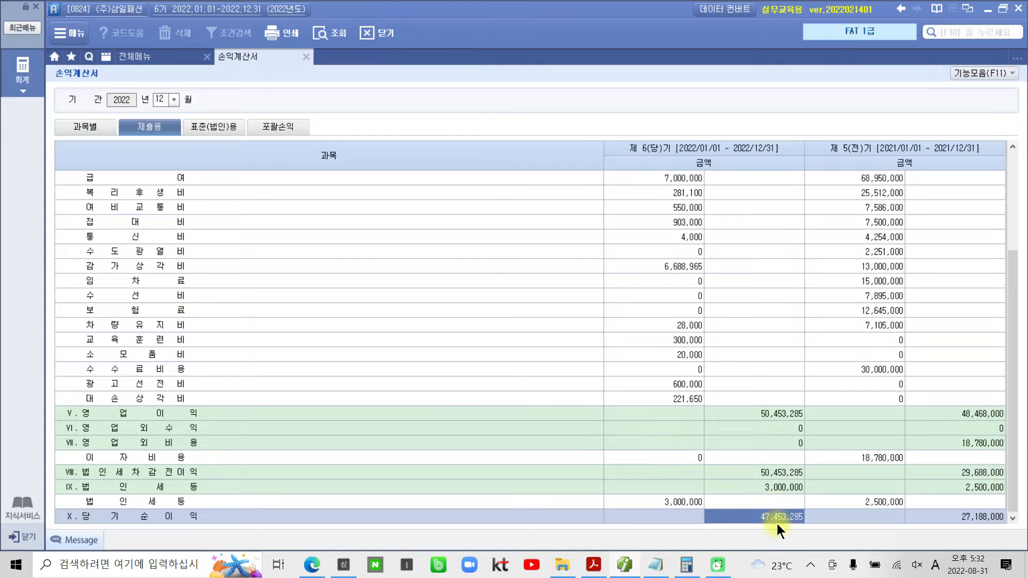
Step: Go back to the full menu, point out 이익잉여금처분계산서 in the 결산/재무제표 group, and open it
left_click(141, 53)
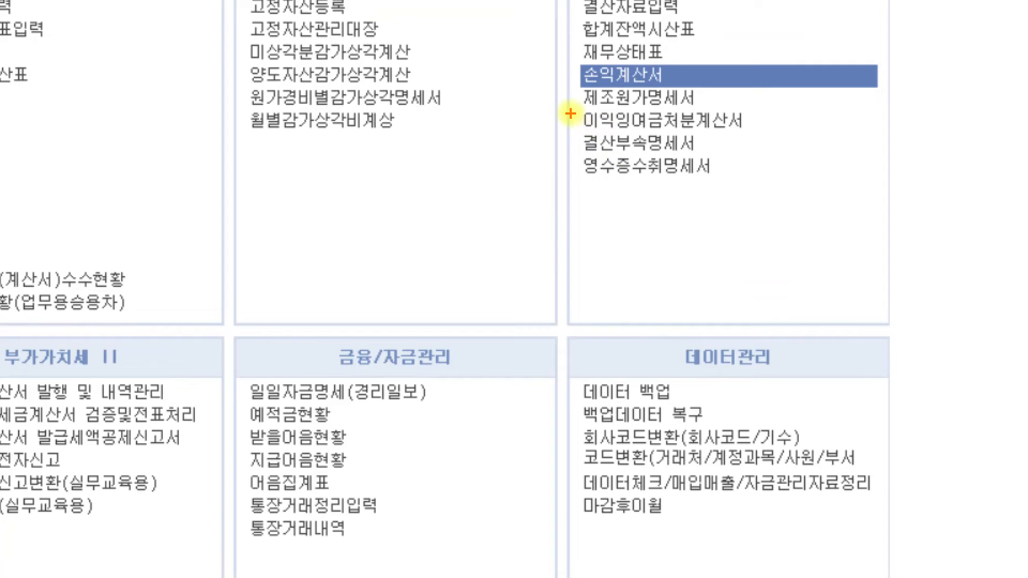
mouse_move(565, 102)
left_mouse_down()
mouse_move(615, 138)
mouse_move(801, 140)
mouse_move(803, 104)
left_mouse_up()
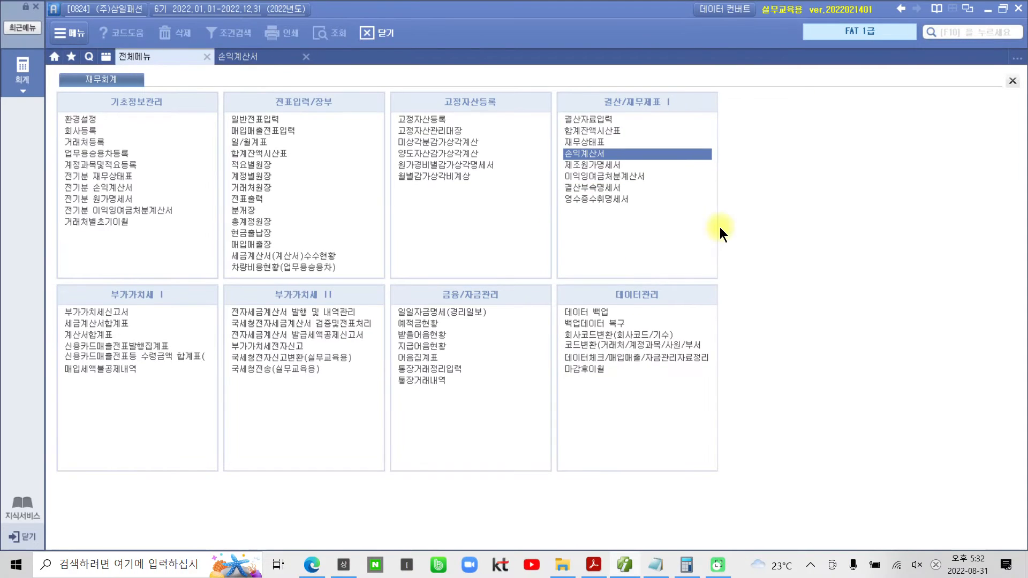
left_click(621, 177)
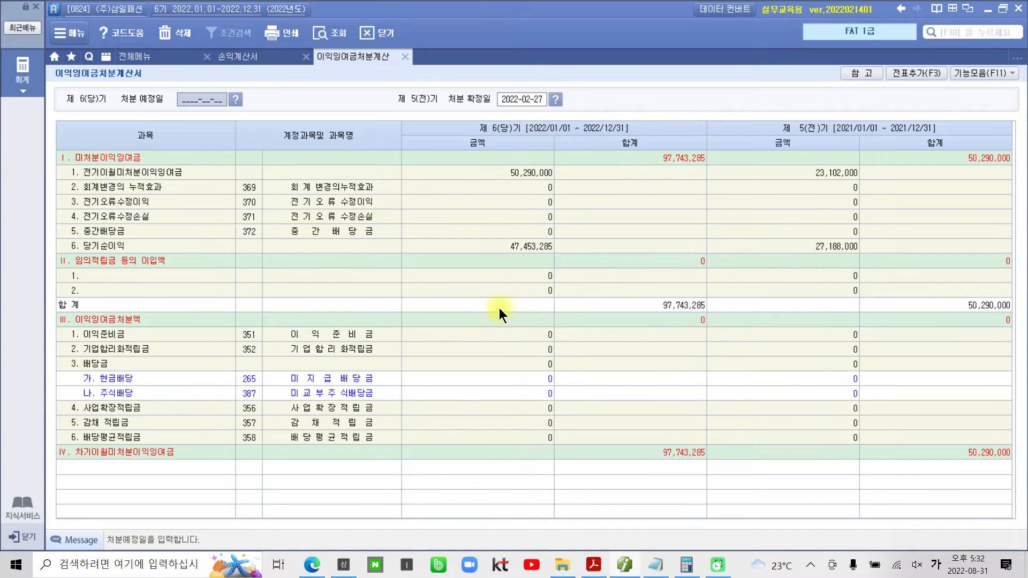
Step: Frame the 당기순이익 row in red, put a check mark at its current-period amount, and circle the 제 6(당)기 heading
left_click_drag(68, 235, 581, 252)
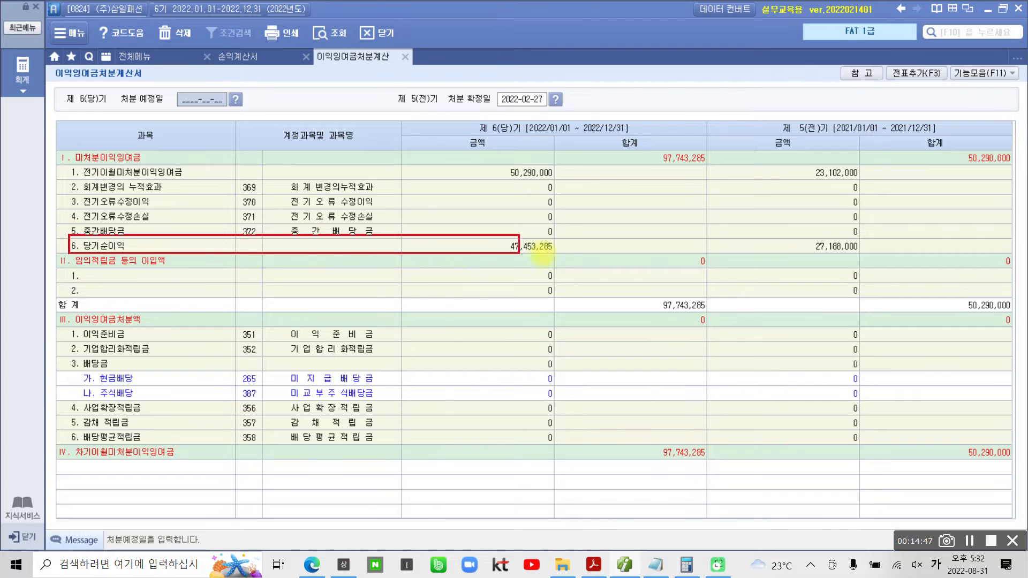
left_click_drag(477, 230, 498, 232)
mouse_move(485, 112)
left_mouse_down()
mouse_move(467, 134)
mouse_move(528, 122)
mouse_move(484, 114)
left_mouse_up()
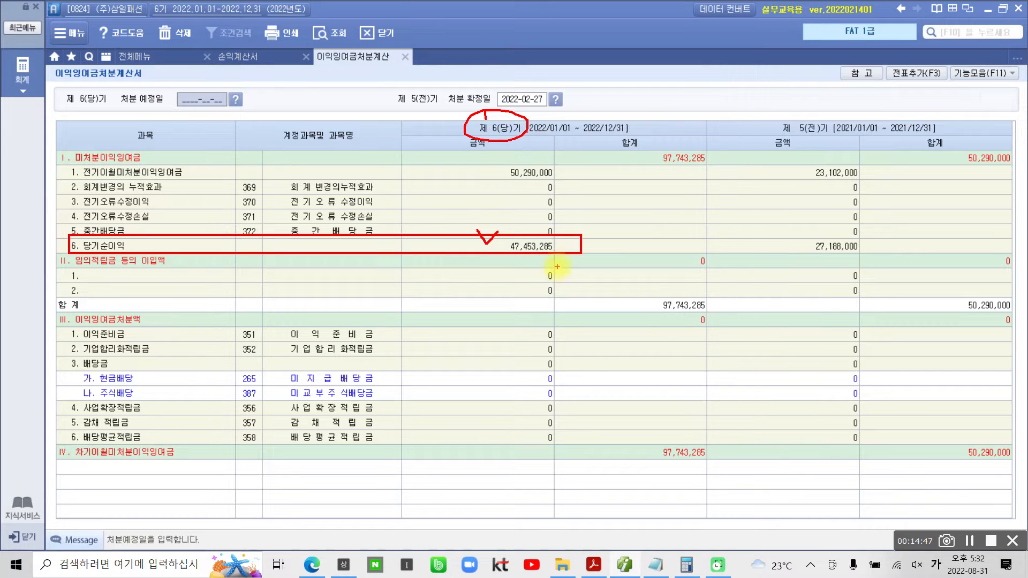
Step: Frame the prior-period 당기순이익 amount, underline the 제 5(전)기 heading, and add a check mark above 제 6(당)기 in red
mouse_move(764, 234)
left_mouse_down()
mouse_move(814, 259)
mouse_move(879, 260)
left_mouse_up()
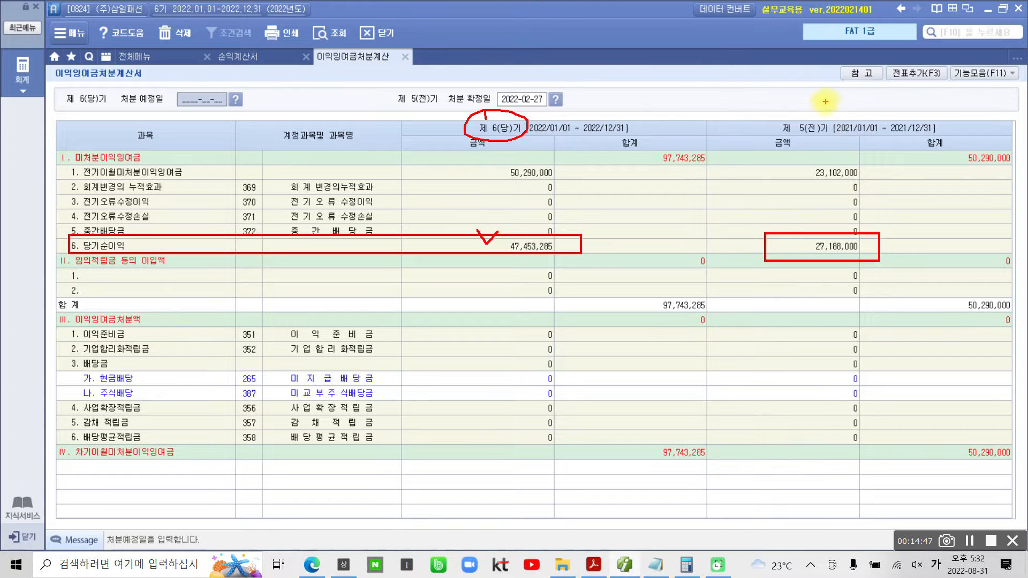
left_click_drag(780, 137, 837, 131)
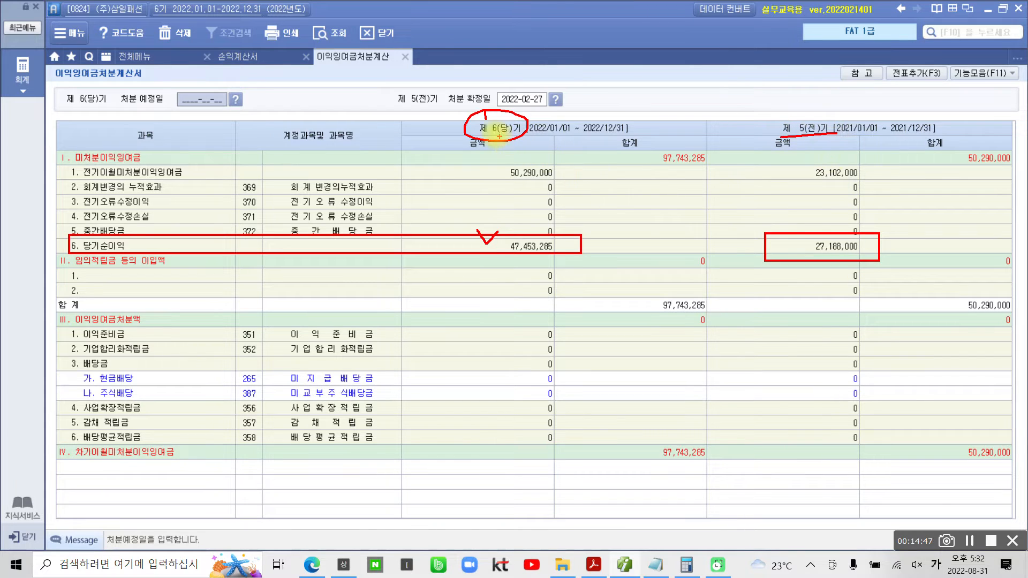
mouse_move(478, 110)
left_mouse_down()
mouse_move(489, 119)
mouse_move(504, 109)
left_mouse_up()
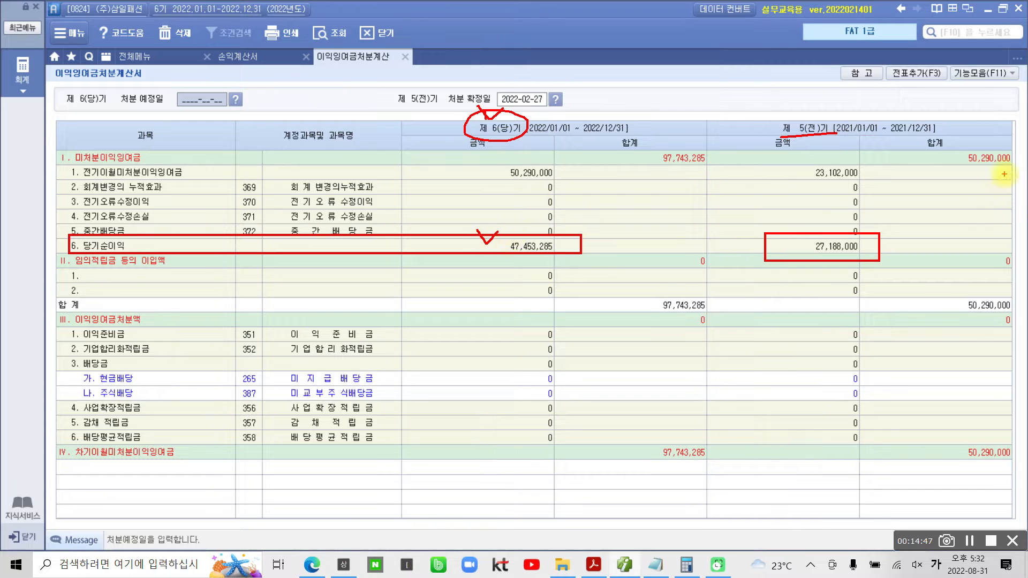
Step: Circle the prior-period 미처분이익잉여금 total, draw an arrow to the current-period 전기이월미처분이익잉여금 amount, and underline that item and amount in red
mouse_move(988, 149)
left_mouse_down()
mouse_move(956, 150)
mouse_move(1019, 169)
mouse_move(1017, 152)
mouse_move(996, 143)
left_mouse_up()
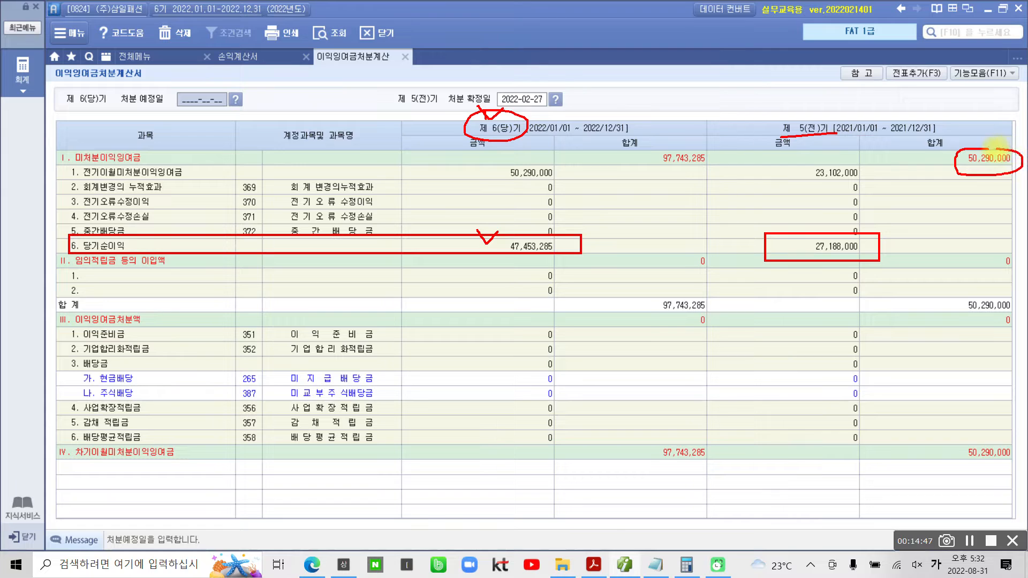
mouse_move(955, 172)
left_mouse_down()
mouse_move(951, 197)
mouse_move(762, 229)
mouse_move(522, 184)
left_mouse_up()
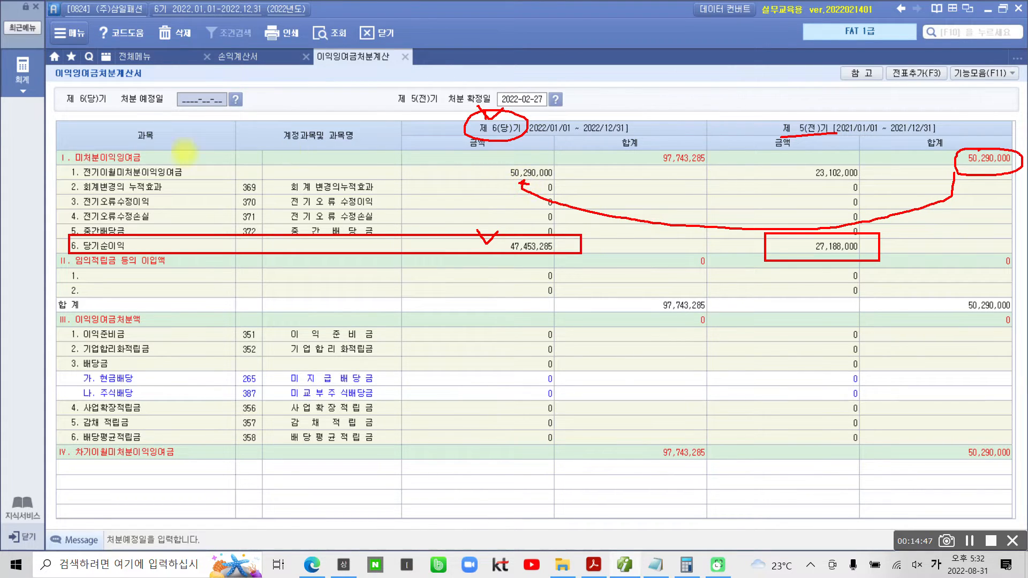
left_click_drag(70, 183, 207, 181)
mouse_move(483, 164)
left_mouse_down()
mouse_move(516, 164)
mouse_move(485, 164)
mouse_move(492, 173)
mouse_move(502, 163)
left_mouse_up()
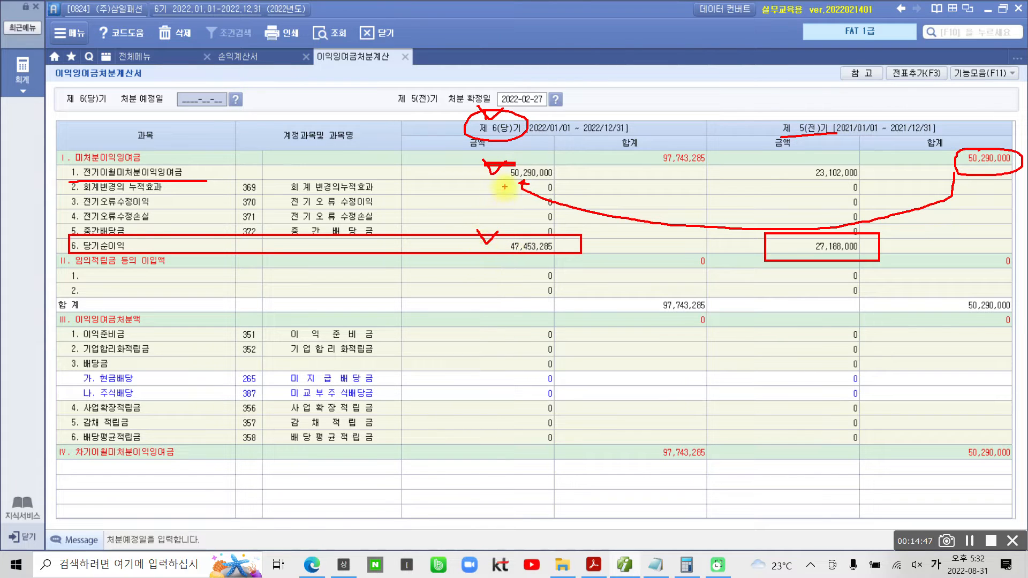
left_click_drag(480, 178, 558, 178)
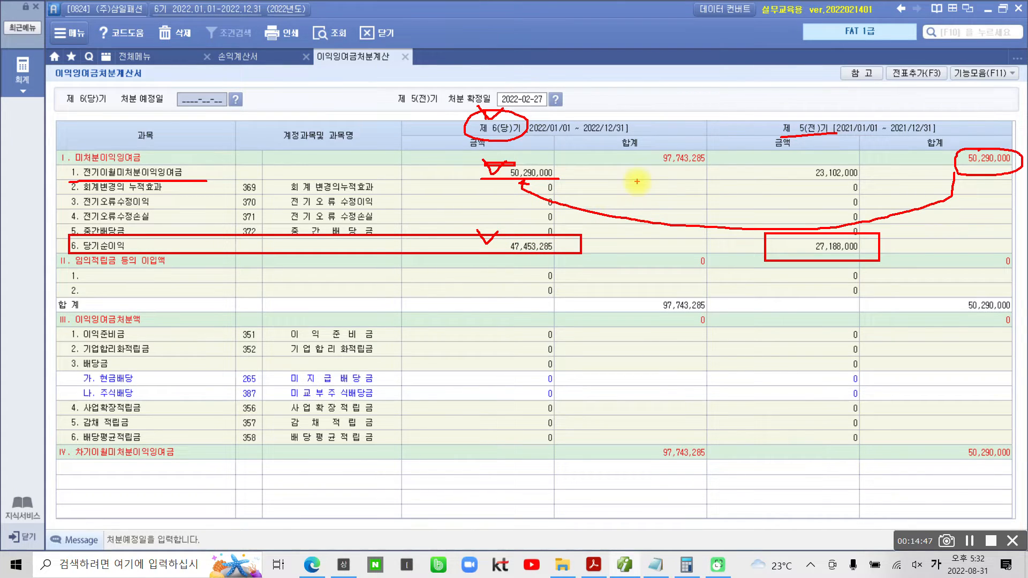
Step: Circle the current-period 미처분이익잉여금 total in red and clear the annotations from the statement
mouse_move(693, 191)
left_mouse_down()
mouse_move(649, 193)
mouse_move(711, 204)
left_mouse_up()
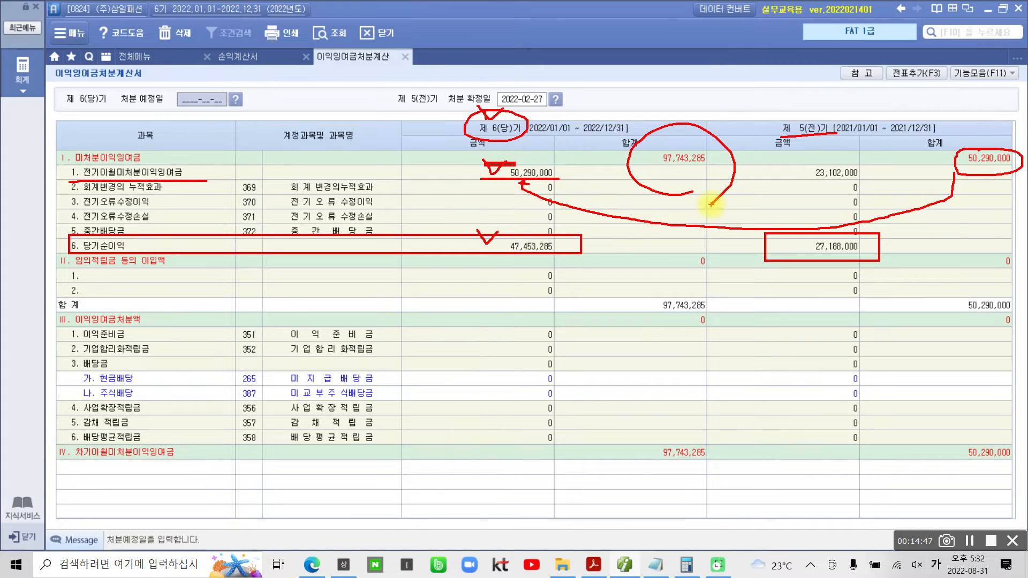
key("Escape")
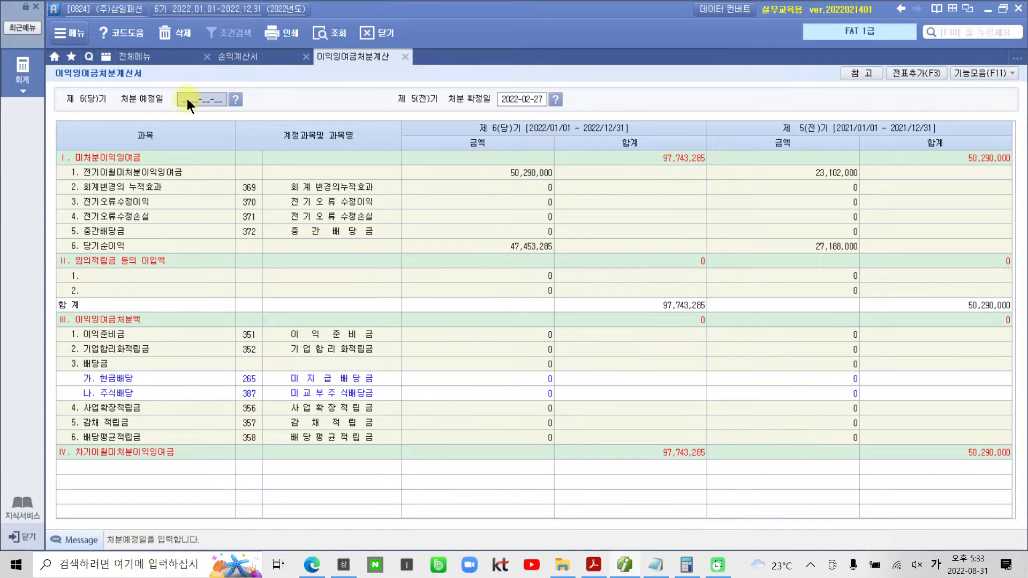
Step: Set the 제 6(당)기 처분 예정일 to 2023-02-27
type("20223")
left_click_drag(220, 99, 162, 97)
type("2023-02-27")
key("Return")
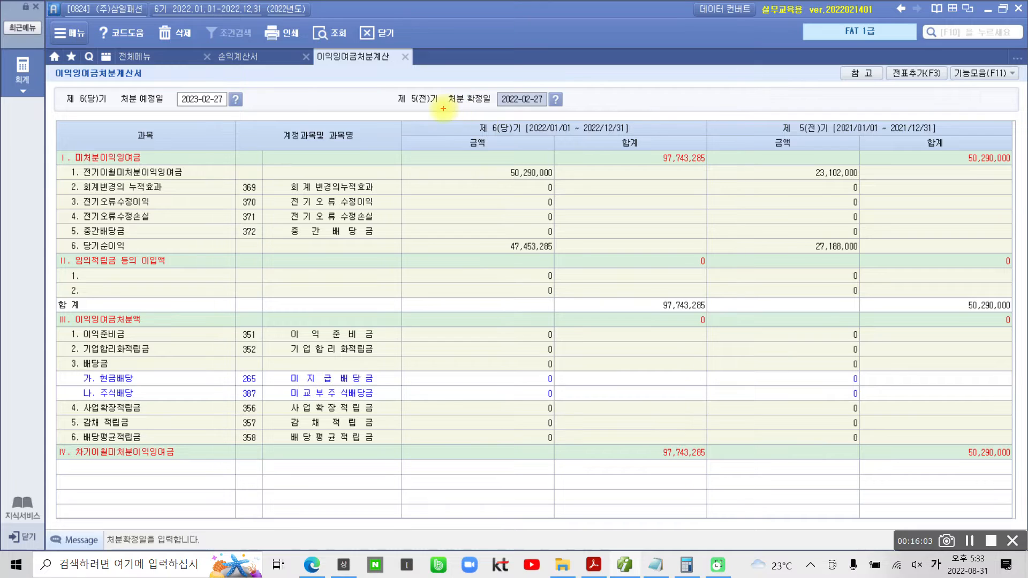
Step: Circle the 처분 예정일 and 처분 확정일 dates in red and underline both of their labels
left_click_drag(444, 108, 560, 107)
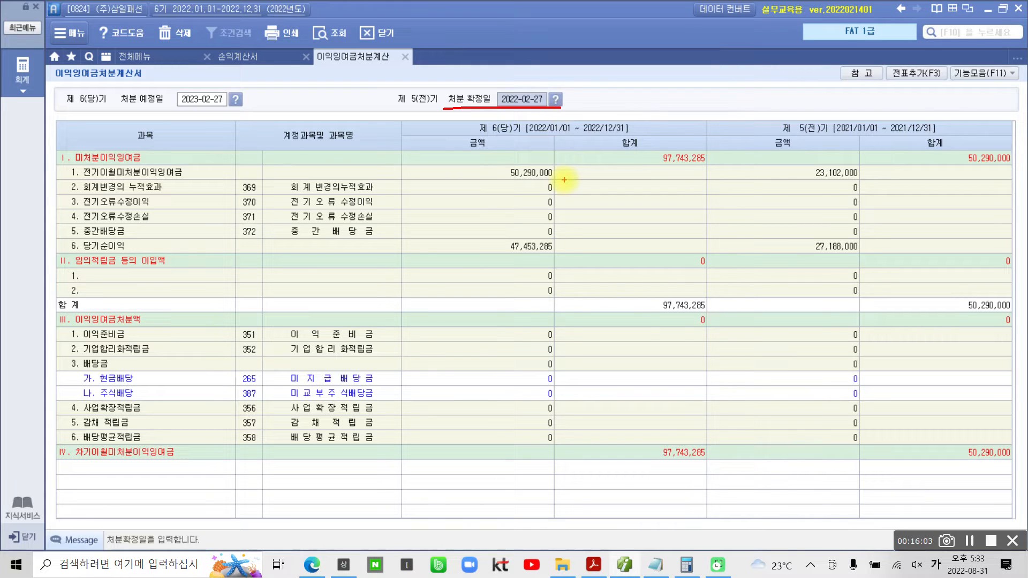
mouse_move(226, 129)
left_mouse_down()
mouse_move(207, 132)
mouse_move(235, 119)
mouse_move(235, 138)
left_mouse_up()
mouse_move(524, 114)
left_mouse_down()
mouse_move(466, 114)
mouse_move(527, 134)
left_mouse_up()
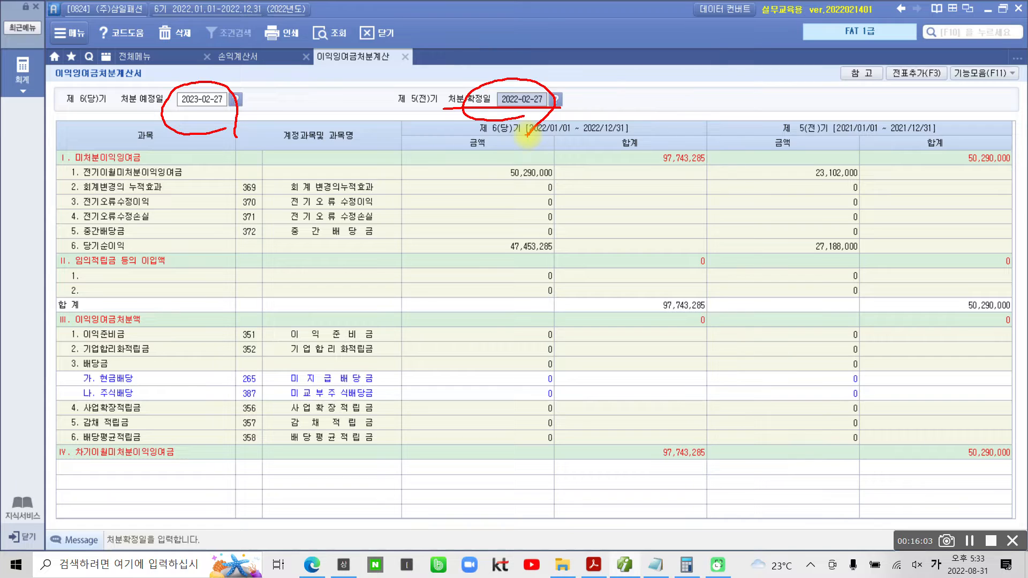
left_click_drag(119, 107, 164, 106)
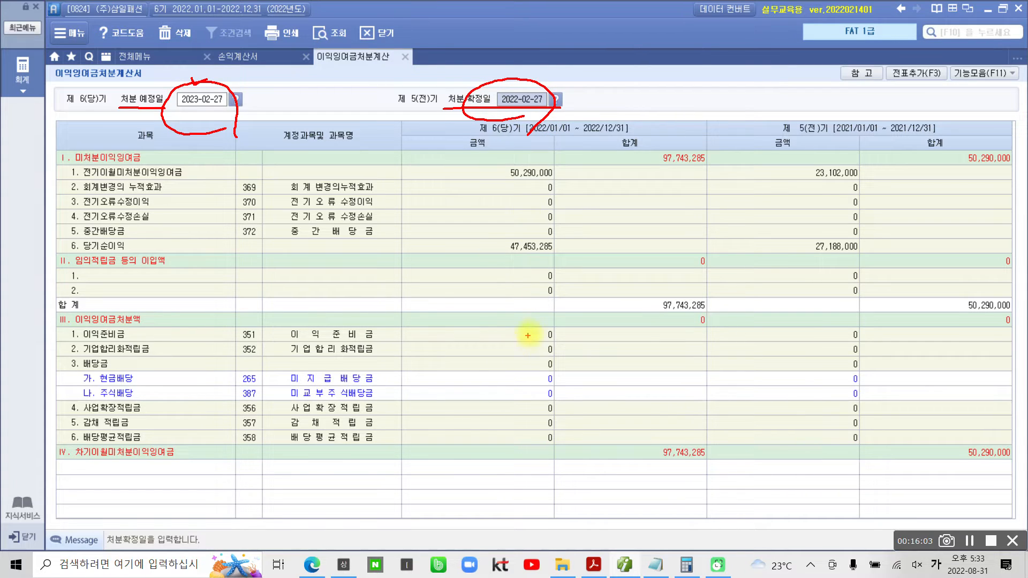
Step: Frame the current-period 이익잉여금처분액 amounts in red, draw an arrow to them from the 처분 확정일 date, and mark the dividend rows
left_click_drag(396, 311, 582, 473)
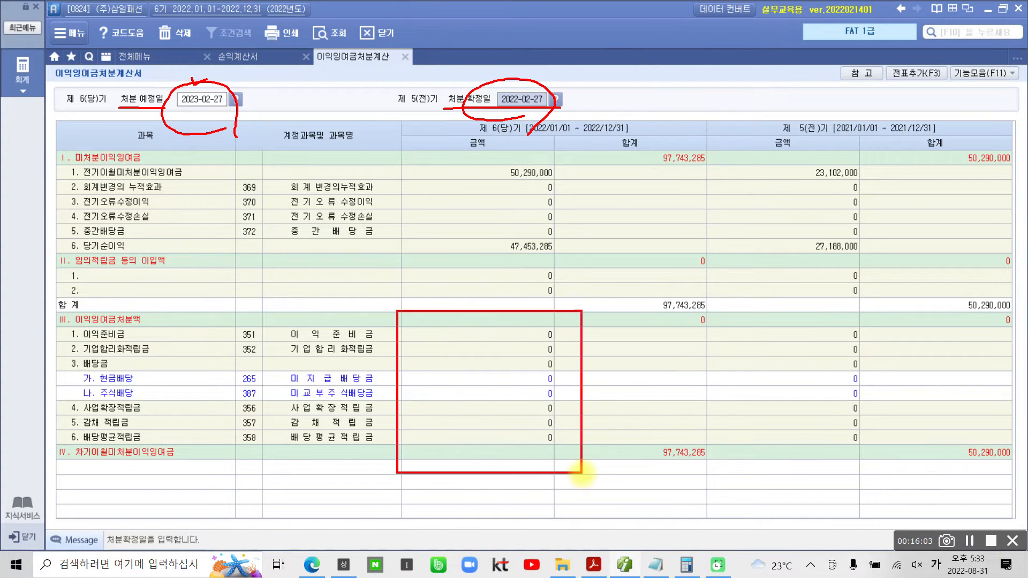
mouse_move(530, 133)
left_mouse_down()
mouse_move(578, 177)
mouse_move(578, 357)
mouse_move(528, 381)
left_mouse_up()
left_click_drag(527, 386, 531, 385)
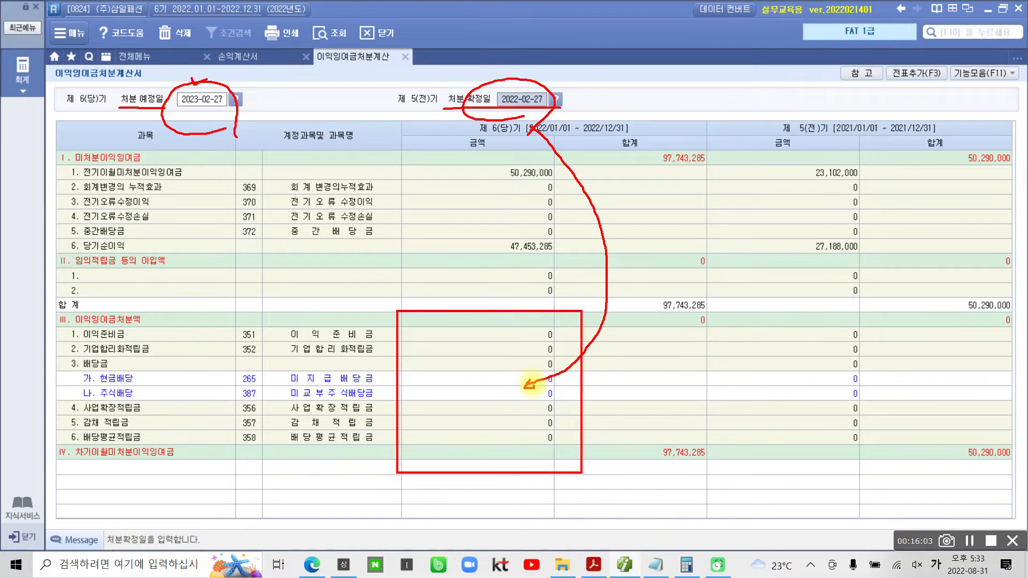
mouse_move(438, 383)
left_mouse_down()
mouse_move(474, 384)
mouse_move(478, 400)
left_mouse_up()
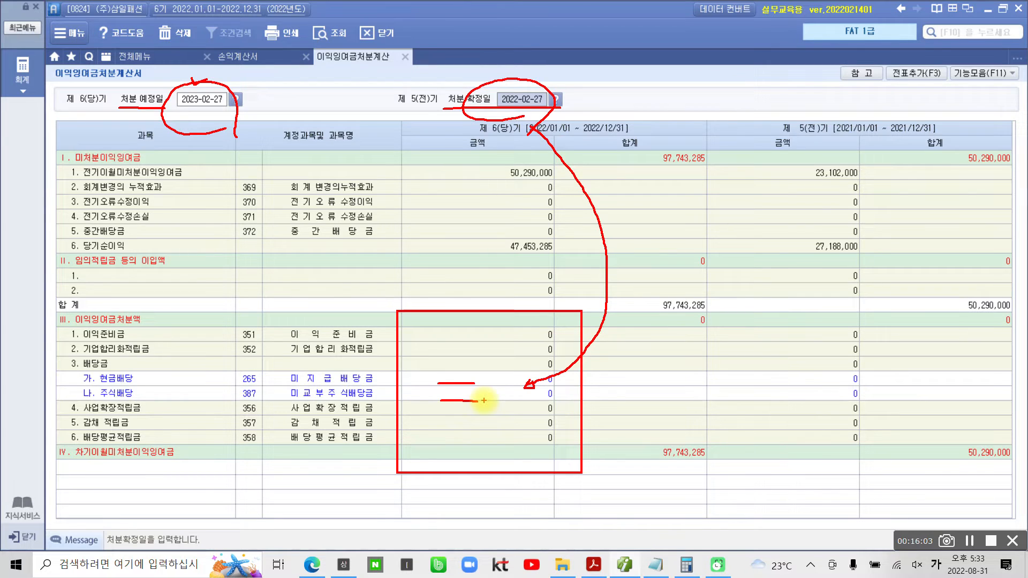
Step: Circle the current-period 미처분이익잉여금 total and the dividend marks, handwrite a red note beside the frame, and clear the annotations
mouse_move(685, 190)
left_mouse_down()
mouse_move(644, 146)
mouse_move(716, 177)
left_mouse_up()
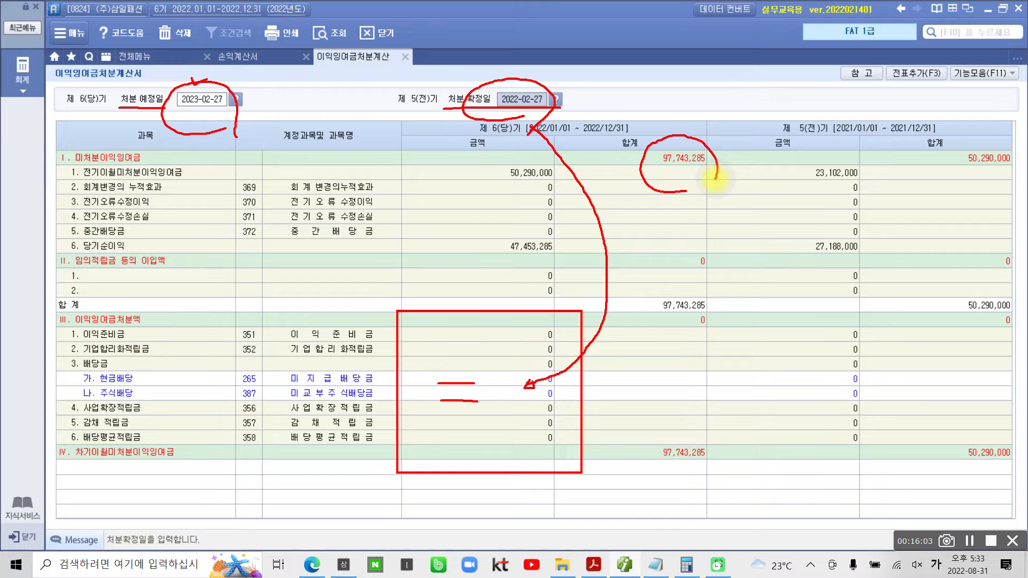
mouse_move(484, 423)
left_mouse_down()
mouse_move(496, 355)
mouse_move(494, 427)
left_mouse_up()
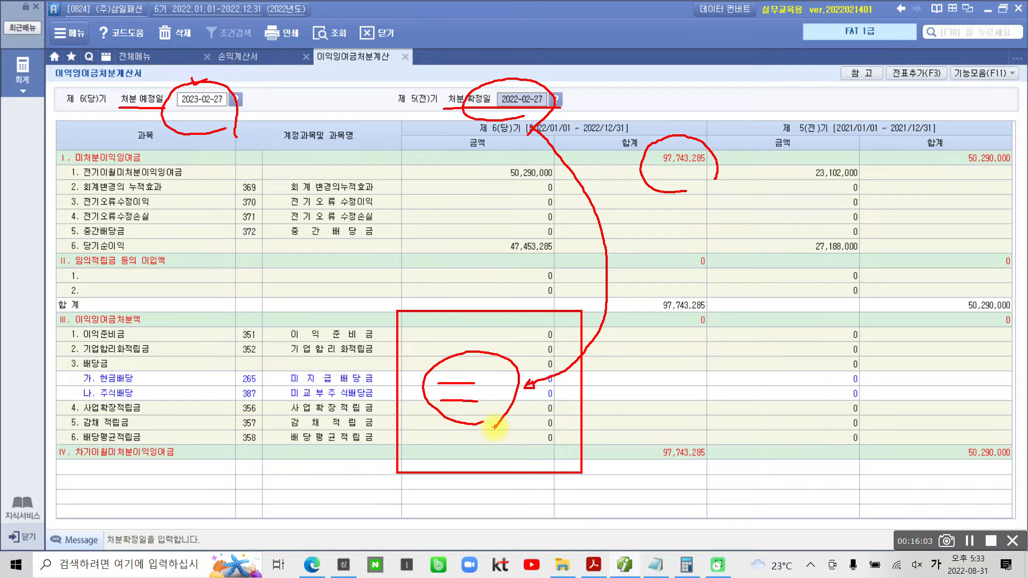
mouse_move(677, 201)
left_mouse_down()
mouse_move(675, 335)
mouse_move(682, 195)
left_mouse_up()
left_click_drag(646, 350, 683, 350)
mouse_move(679, 369)
left_mouse_down()
mouse_move(646, 377)
mouse_move(690, 389)
left_mouse_up()
left_click_drag(638, 411, 690, 408)
left_click_drag(676, 409, 676, 436)
mouse_move(710, 377)
left_mouse_down()
mouse_move(712, 416)
mouse_move(738, 424)
left_mouse_up()
left_click_drag(753, 341, 750, 448)
left_click_drag(751, 409, 791, 411)
mouse_move(769, 473)
left_mouse_down()
mouse_move(610, 360)
mouse_move(757, 464)
left_mouse_up()
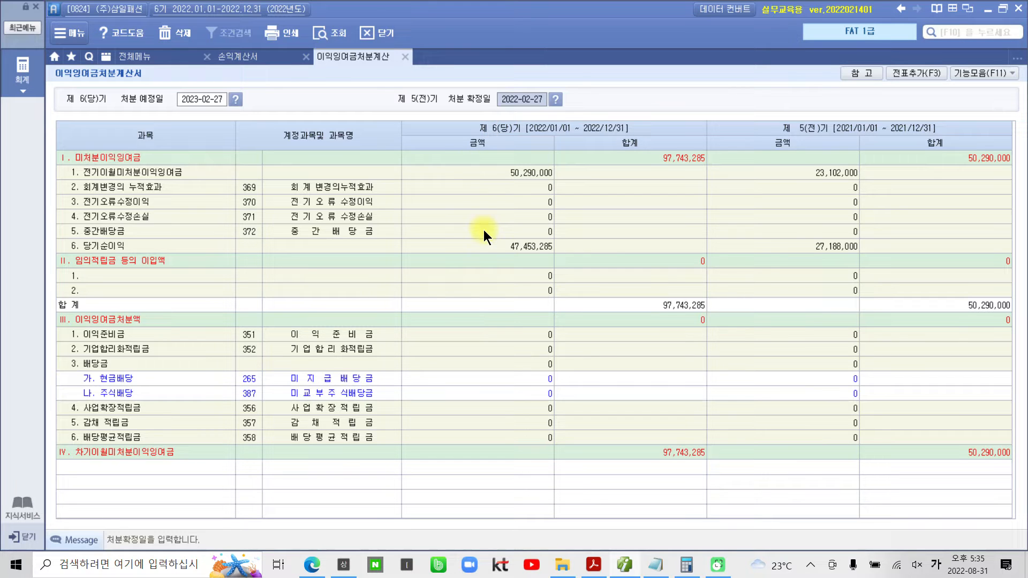
Step: Point out the 전표추가(F3) function with a red arrow and a circle around it
left_click_drag(910, 87, 894, 265)
mouse_move(947, 75)
left_mouse_down()
mouse_move(910, 90)
mouse_move(882, 74)
mouse_move(947, 55)
mouse_move(946, 99)
left_mouse_up()
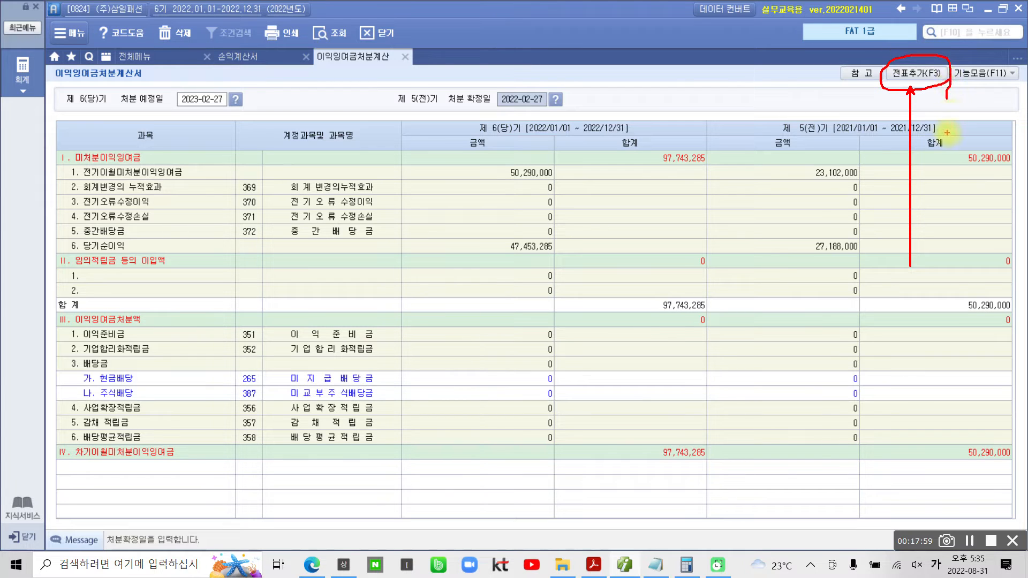
Step: Handwrite 손익 대체 분개 in red over the prior-period columns and enclose the words in a large circle
mouse_move(767, 298)
left_mouse_down()
mouse_move(816, 284)
mouse_move(821, 305)
mouse_move(808, 334)
left_mouse_up()
left_click_drag(824, 269, 847, 306)
left_click_drag(856, 252, 855, 353)
mouse_move(766, 378)
left_mouse_down()
mouse_move(792, 374)
mouse_move(792, 407)
left_mouse_up()
mouse_move(809, 359)
left_mouse_down()
mouse_move(803, 406)
mouse_move(824, 385)
mouse_move(825, 430)
left_mouse_up()
mouse_move(847, 355)
left_mouse_down()
mouse_move(872, 381)
mouse_move(831, 430)
left_mouse_up()
left_click_drag(852, 388, 877, 398)
left_click_drag(849, 414, 859, 441)
left_click_drag(877, 396, 873, 432)
left_click_drag(899, 347, 894, 464)
left_click_drag(790, 450, 791, 484)
left_click_drag(811, 435, 809, 475)
mouse_move(803, 466)
left_mouse_down()
mouse_move(795, 485)
mouse_move(829, 492)
left_mouse_up()
mouse_move(787, 498)
left_mouse_down()
mouse_move(787, 513)
mouse_move(815, 517)
left_mouse_up()
left_click_drag(838, 476, 842, 517)
mouse_move(871, 471)
left_mouse_down()
mouse_move(871, 519)
mouse_move(884, 522)
mouse_move(885, 495)
left_mouse_up()
left_click_drag(919, 534, 701, 293)
left_click_drag(731, 258, 897, 495)
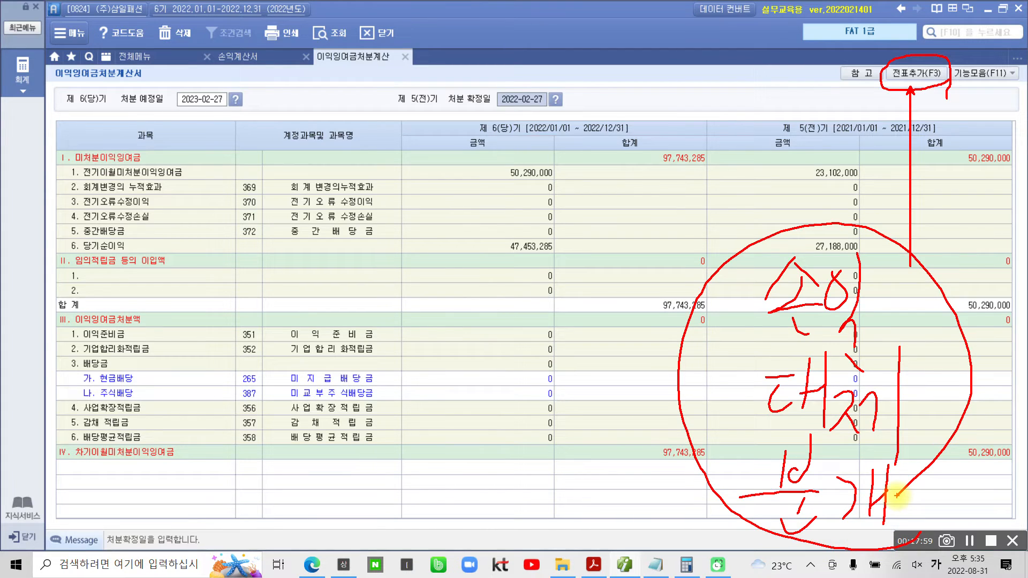
Step: Handwrite 마감 in red beside the circled note and clear all annotations
left_click_drag(517, 362, 528, 430)
left_click_drag(532, 381, 577, 402)
left_click_drag(589, 348, 599, 449)
left_click_drag(598, 412, 628, 404)
left_click_drag(627, 354, 613, 407)
left_click_drag(648, 320, 660, 383)
left_click_drag(666, 378, 696, 366)
left_click_drag(645, 415, 699, 440)
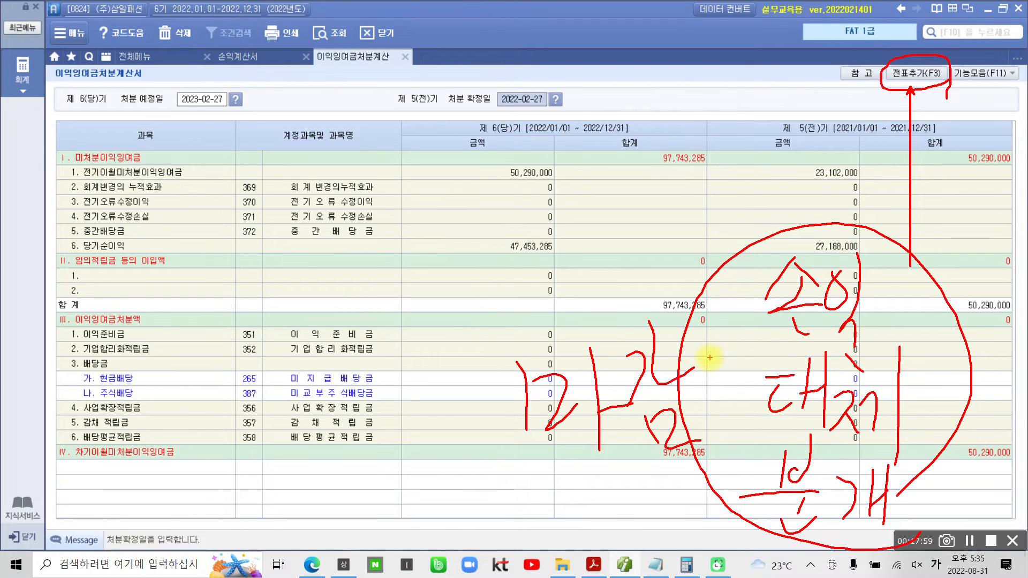
key("Escape")
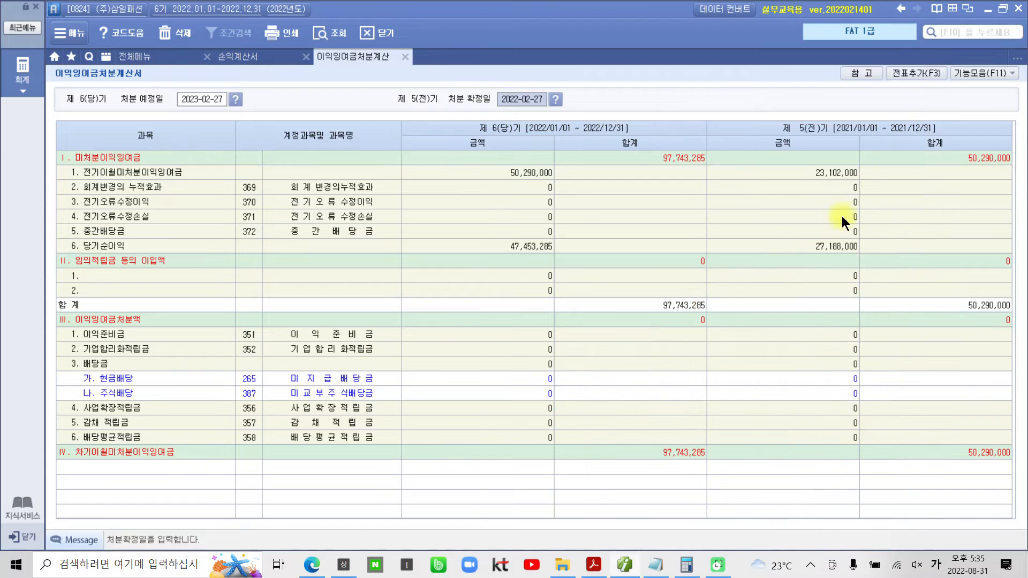
Step: Add the profit-and-loss and retained-earnings transfer entries to the general vouchers and acknowledge the notice
left_click(901, 74)
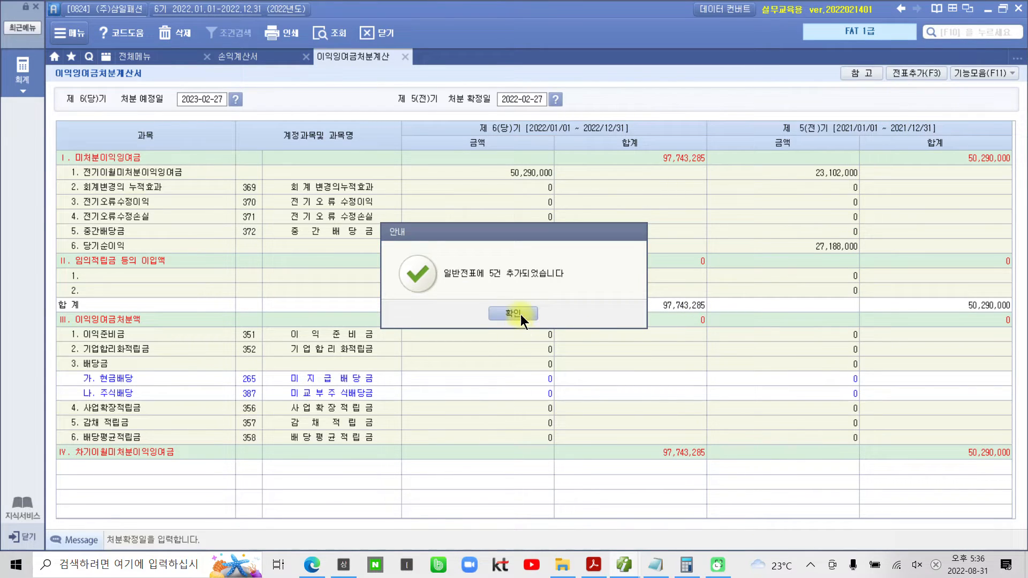
left_click(520, 313)
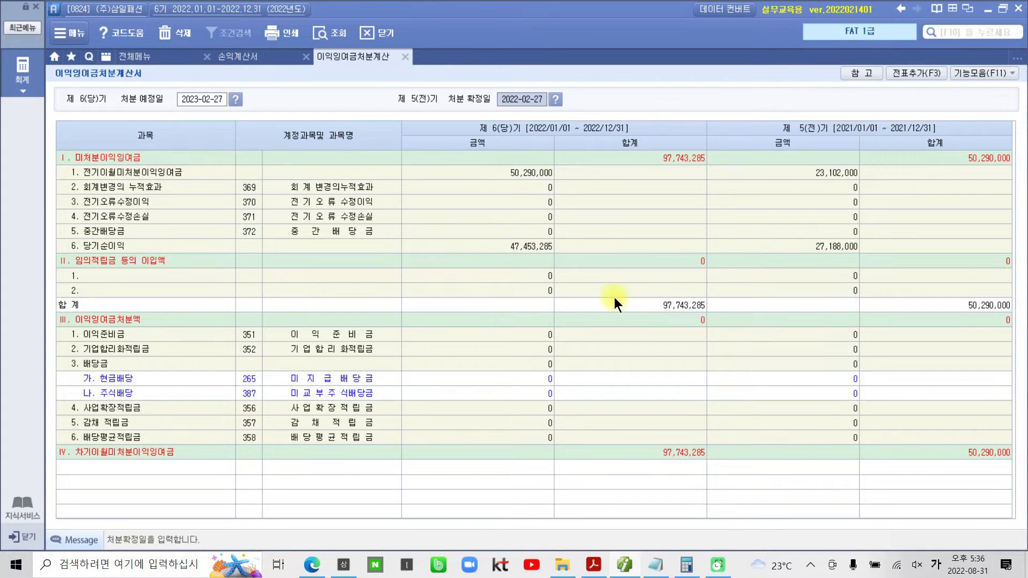
Step: Open 일반전표입력 from the full menu and load the vouchers dated December 31
left_click(152, 56)
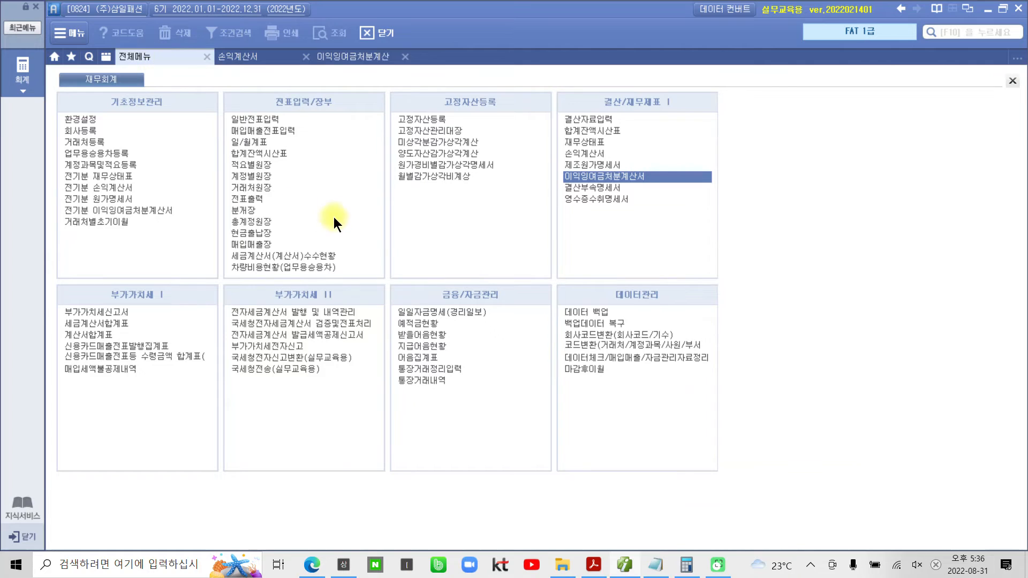
left_click(259, 120)
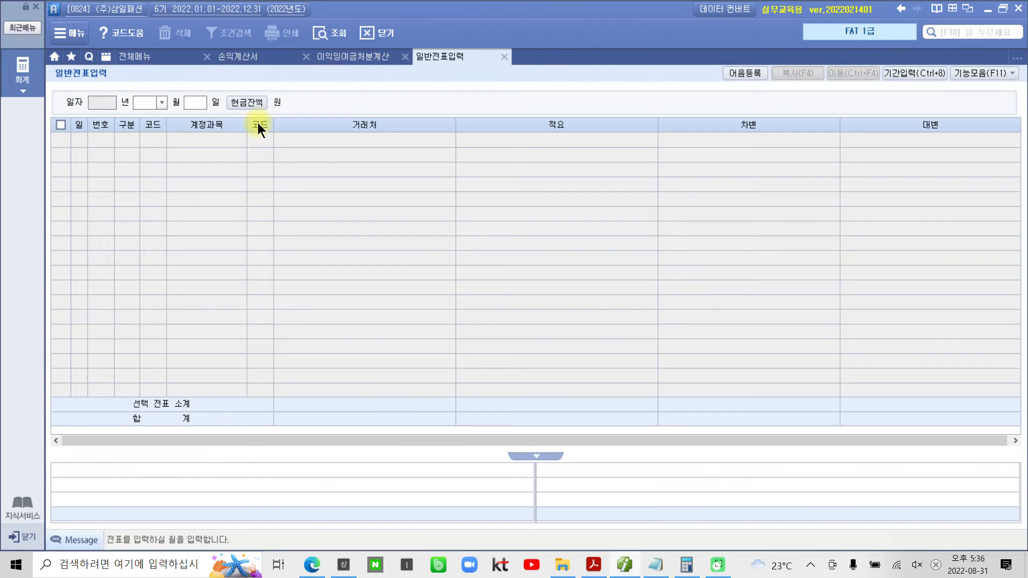
type("12")
key("Return")
type("31")
key("Return")
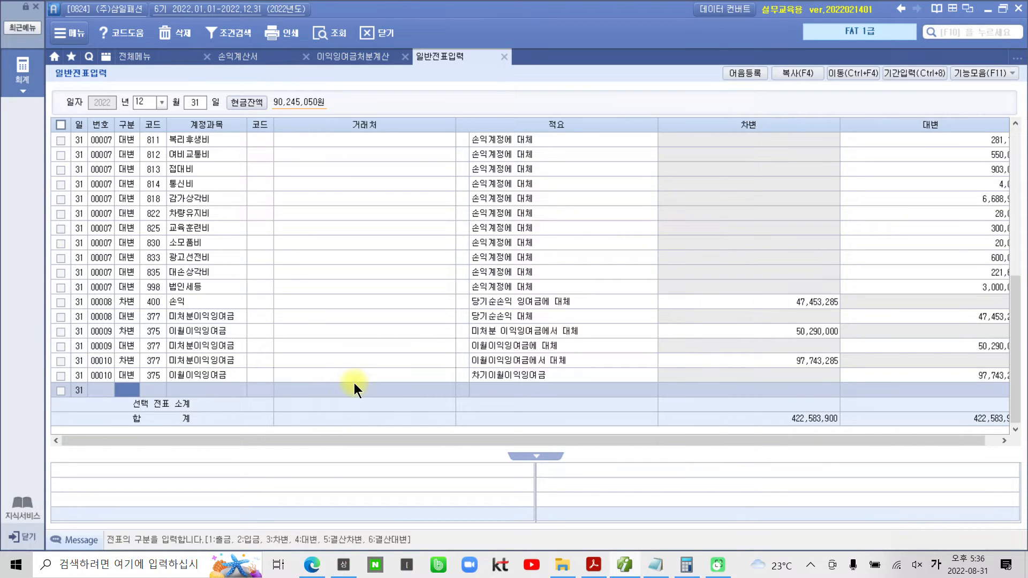
Step: Examine the December 31 vouchers, comparing the 결산분개 entry 00005 with the 잉여,결손분개 entries 00006 through 00010
left_click(236, 335)
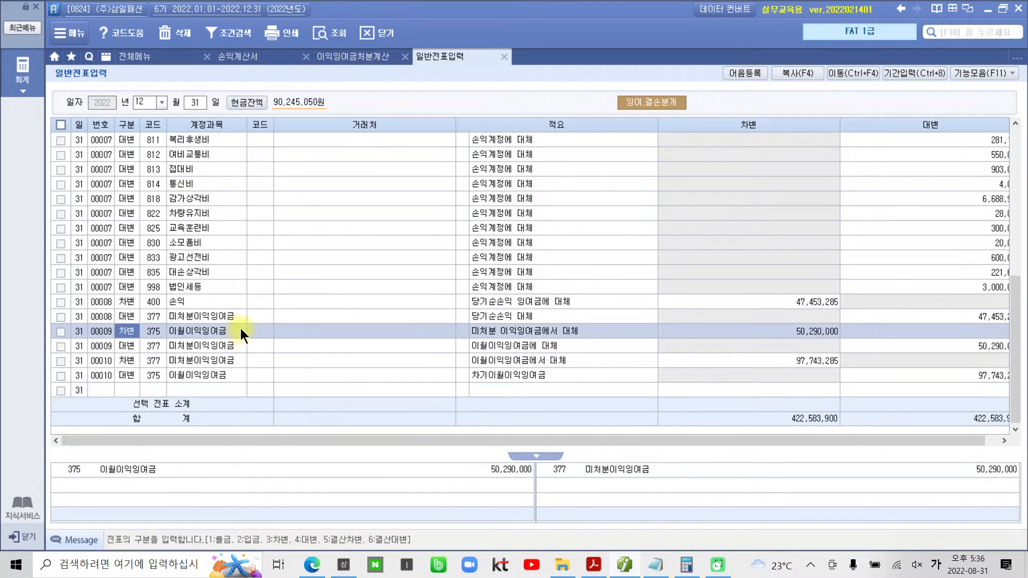
scroll(236, 321, "up", 6)
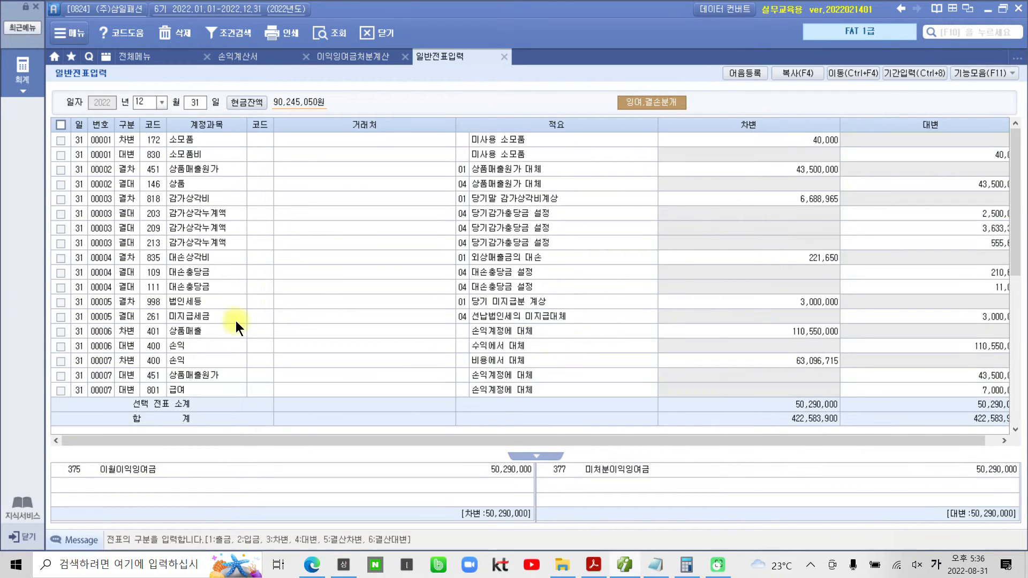
left_click(101, 337)
left_click(105, 318)
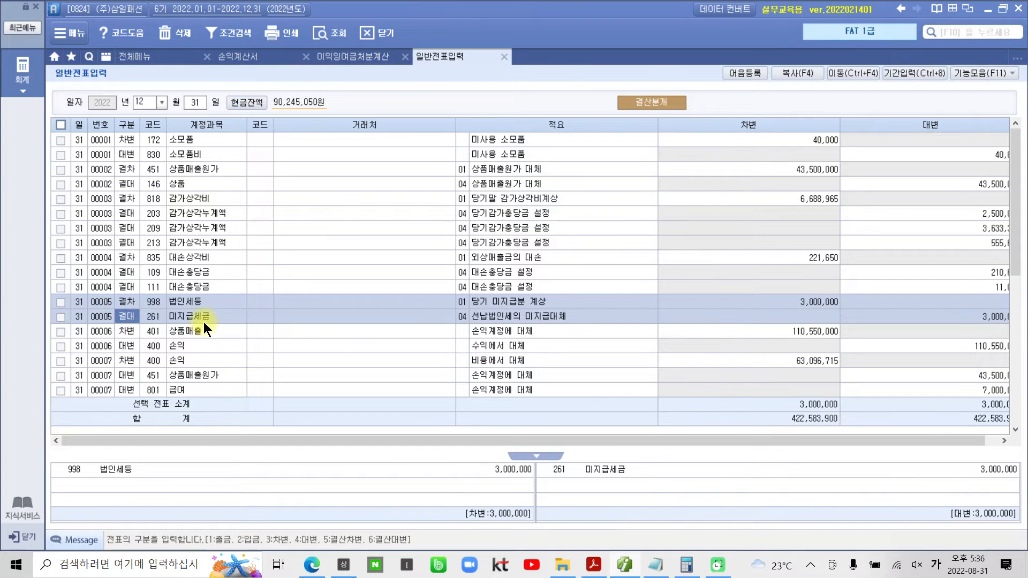
left_click(104, 338)
scroll(104, 338, "down", 6)
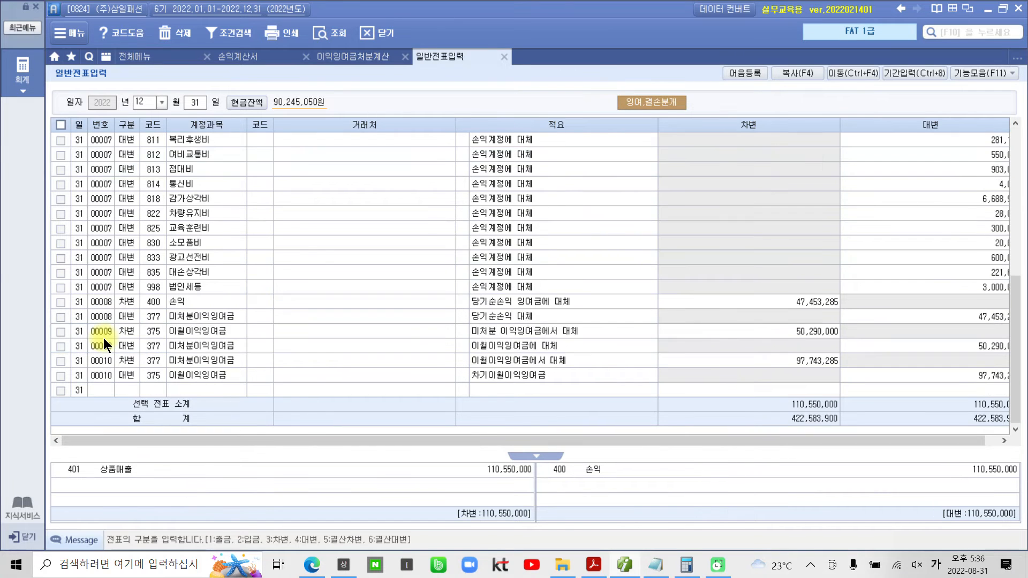
left_click(106, 374)
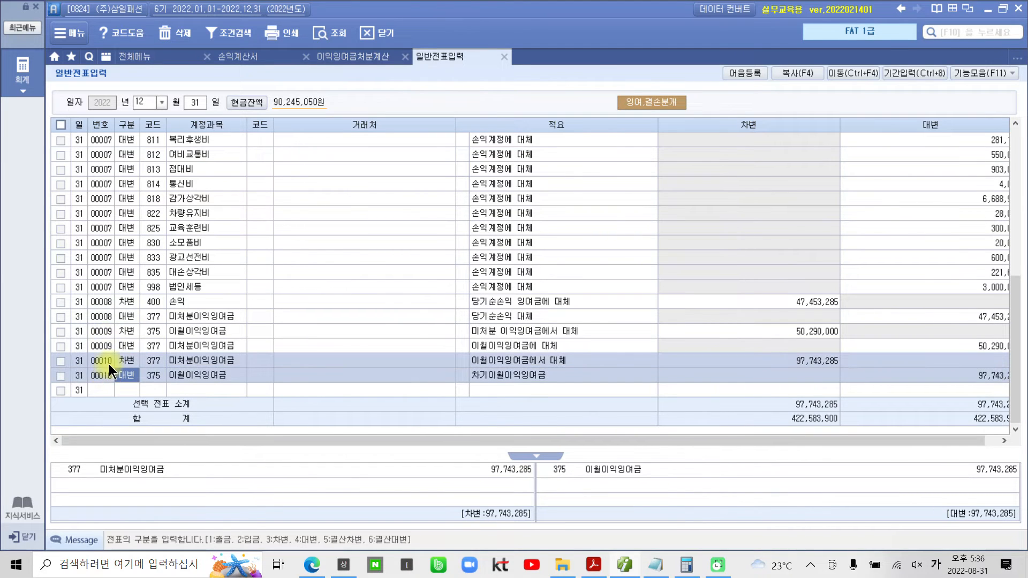
scroll(108, 364, "up", 6)
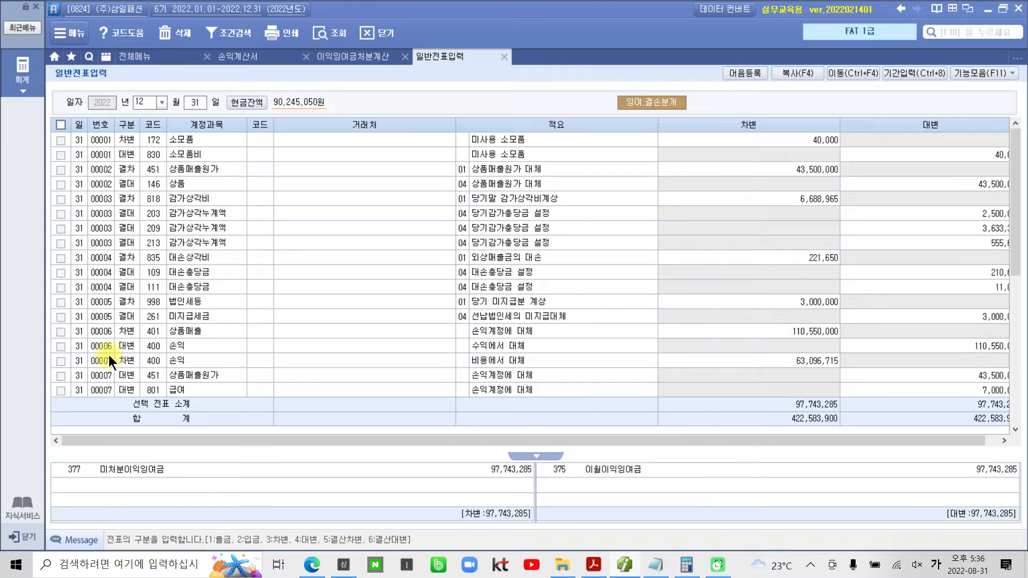
Step: Select voucher 00006, underline its 상품매출 and 손익 lines in red, circle both amounts, and clear the annotations
left_click(102, 332)
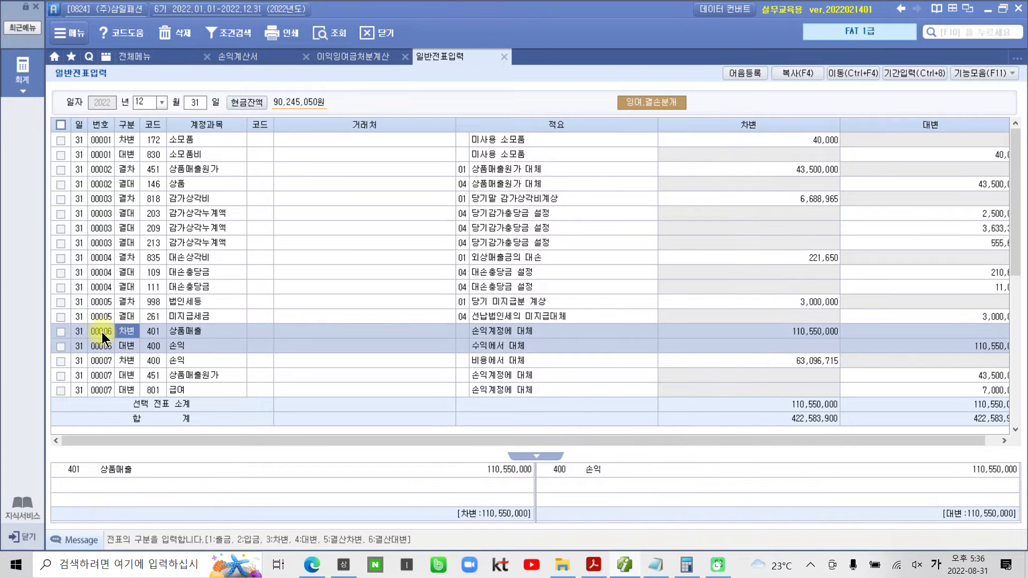
scroll(102, 332, "down", 3)
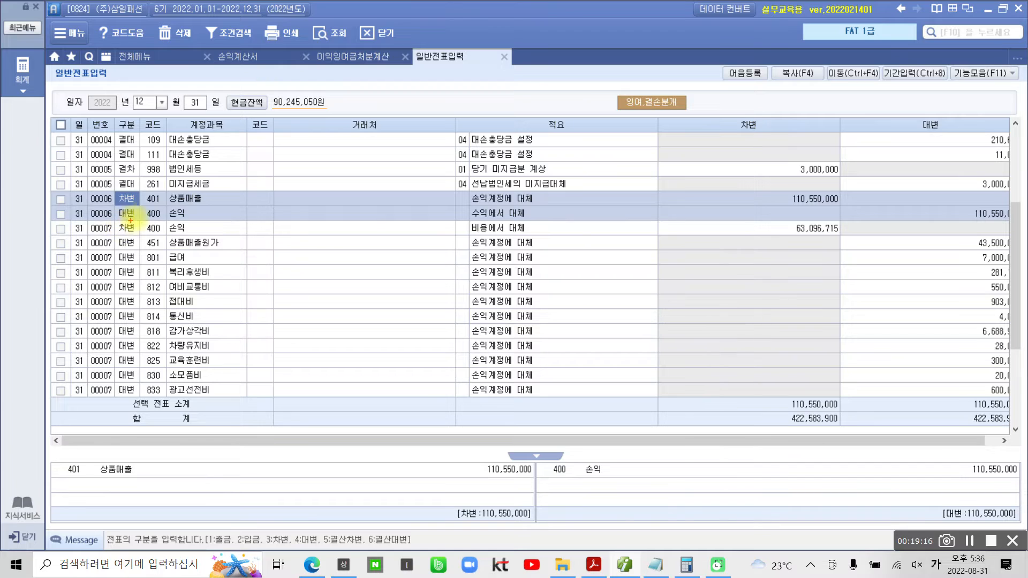
left_click_drag(114, 207, 244, 206)
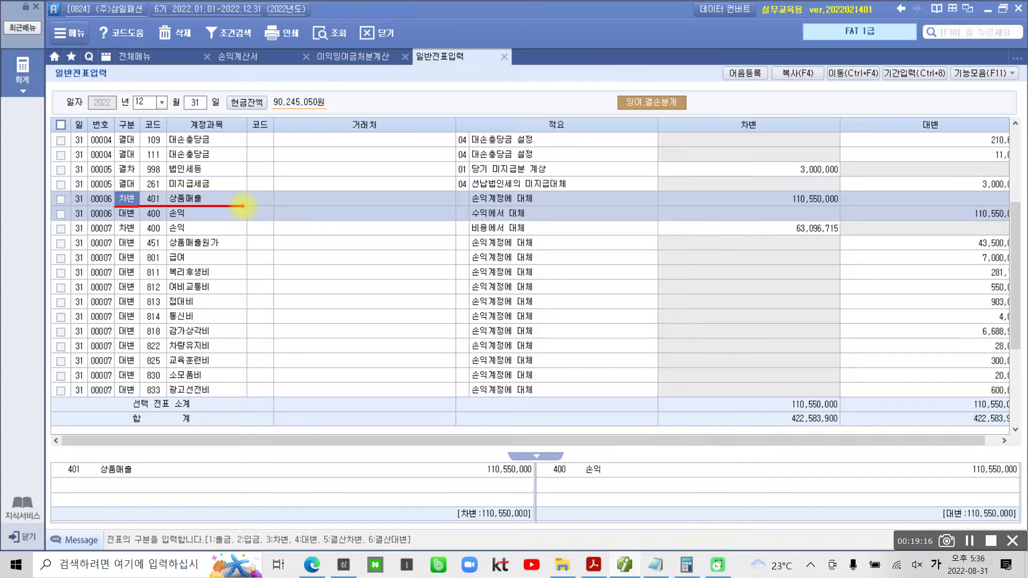
left_click_drag(111, 221, 253, 224)
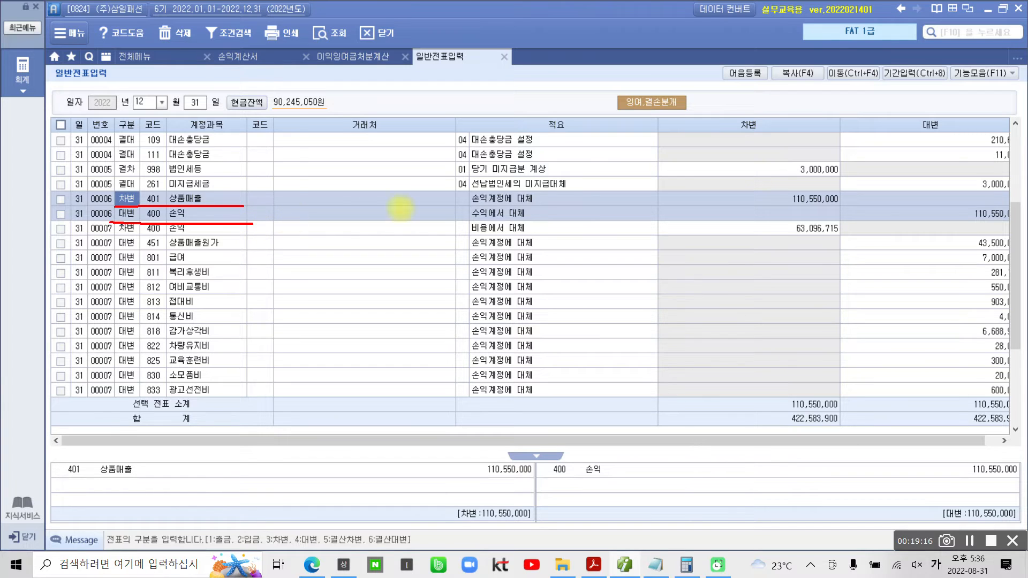
mouse_move(790, 189)
left_mouse_down()
mouse_move(787, 207)
mouse_move(846, 201)
mouse_move(790, 185)
left_mouse_up()
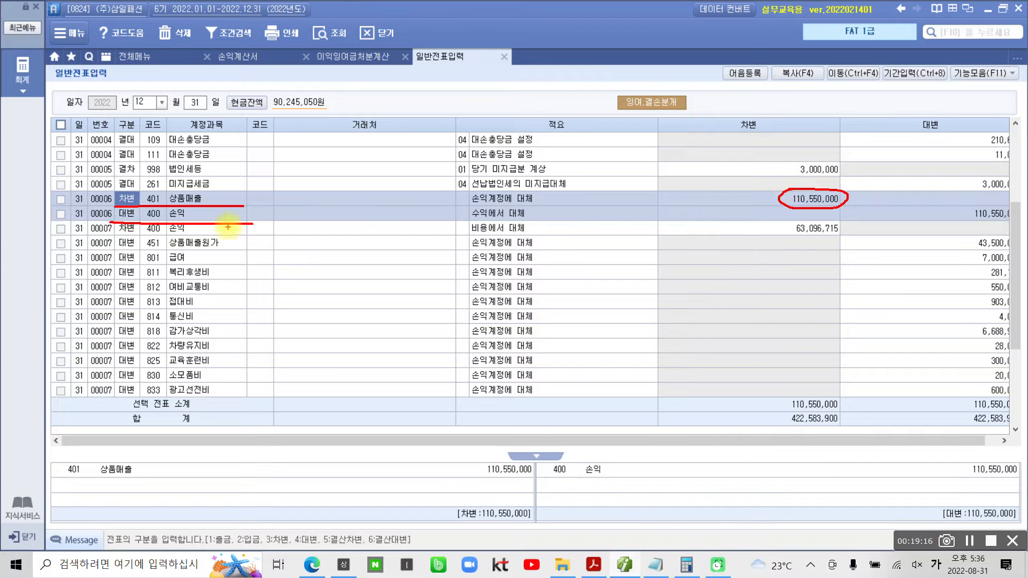
mouse_move(961, 211)
left_mouse_down()
mouse_move(1013, 220)
mouse_move(986, 204)
mouse_move(946, 216)
left_mouse_up()
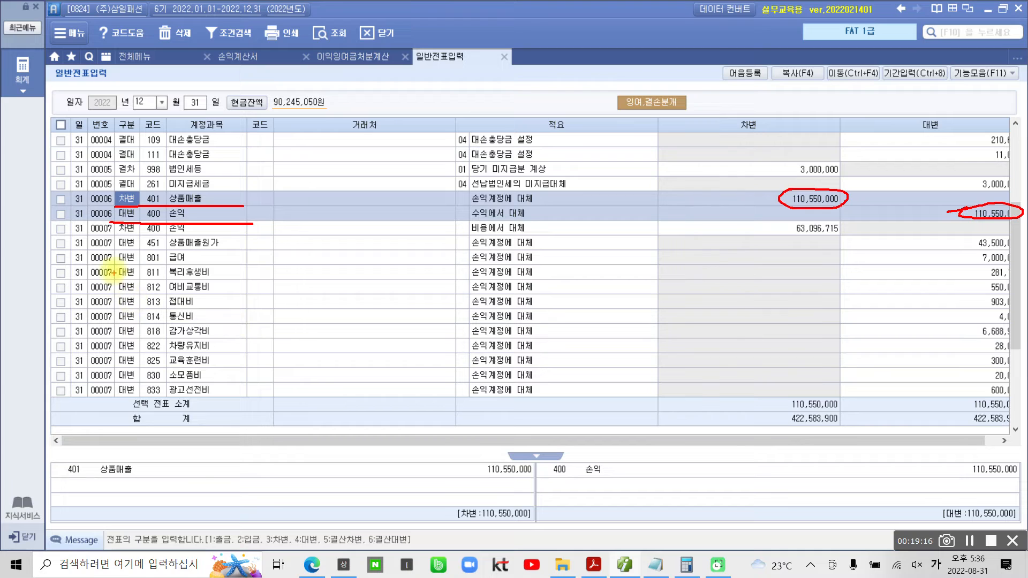
key("Escape")
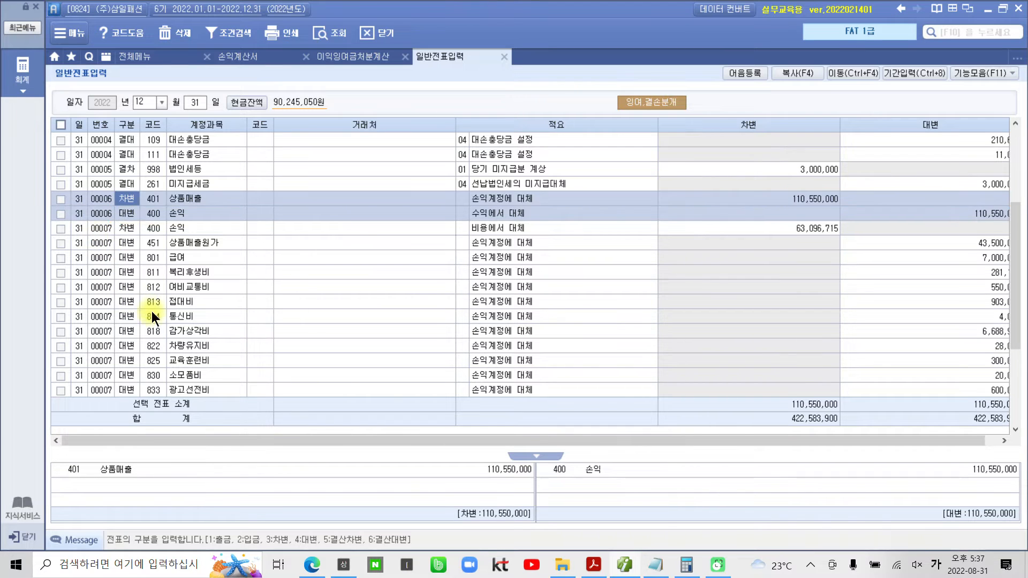
Step: Select voucher 00007, underline its 손익 debit line, 비용에서 대체 description and debit amount in red, and check-mark the credited expense accounts
left_click(119, 285)
scroll(207, 339, "down", 3)
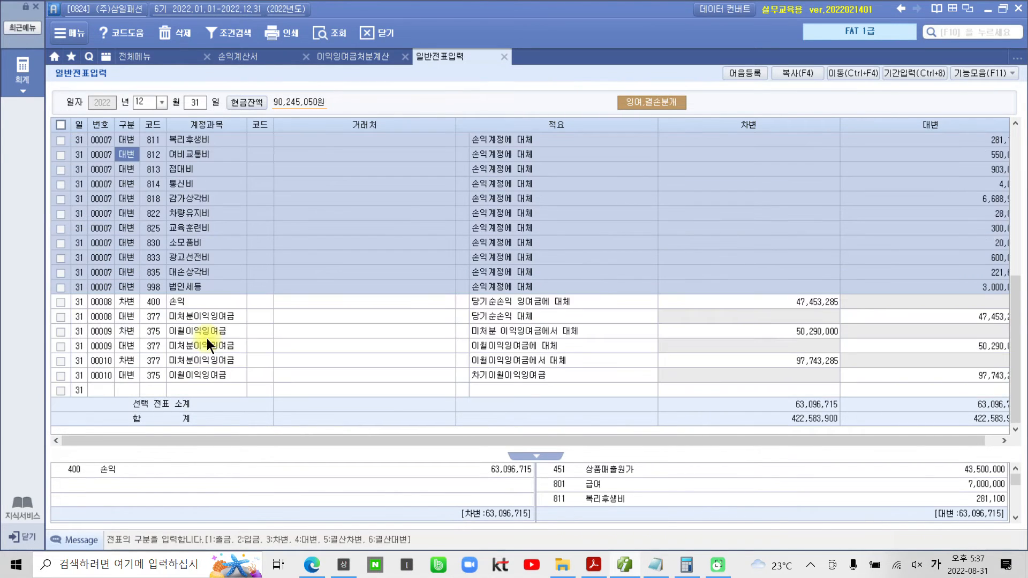
scroll(207, 339, "up", 3)
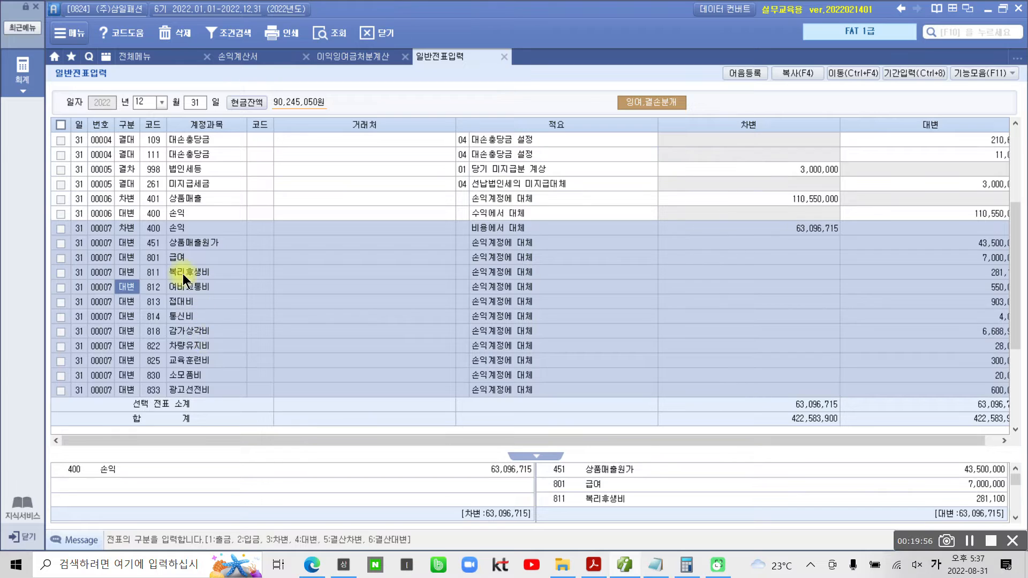
left_click_drag(118, 234, 206, 234)
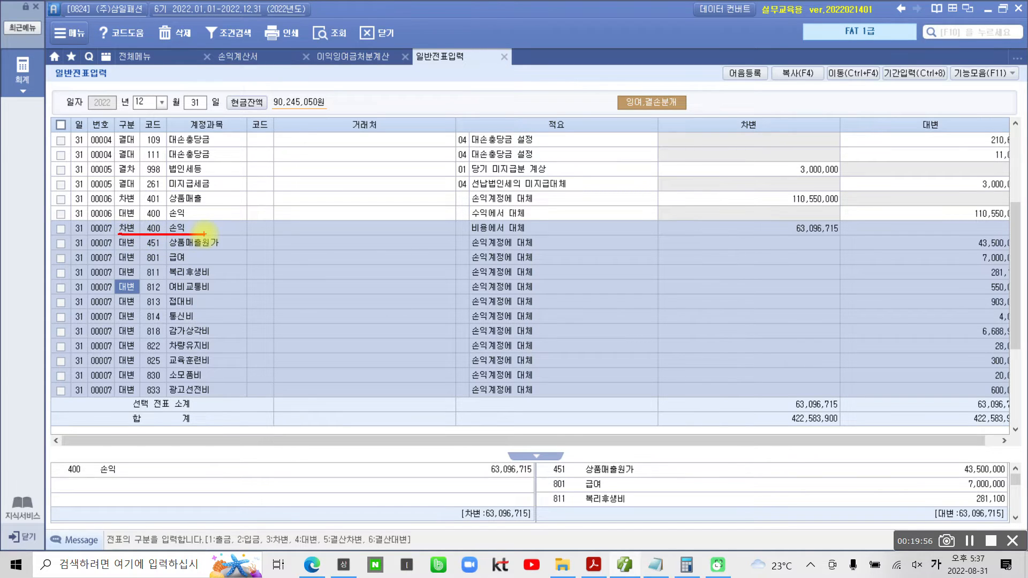
left_click_drag(449, 231, 530, 234)
left_click_drag(761, 235, 852, 233)
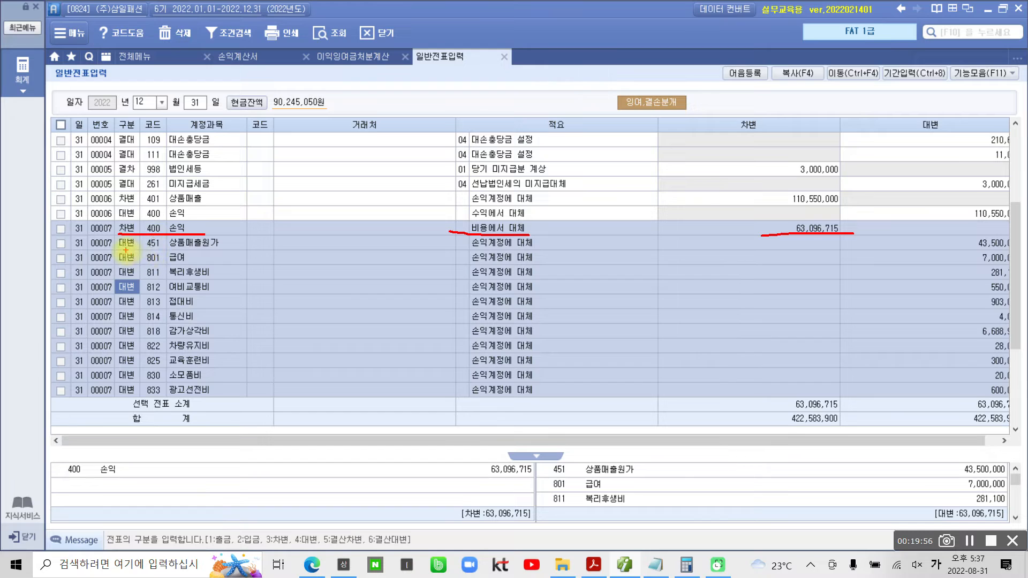
mouse_move(230, 240)
left_mouse_down()
mouse_move(243, 238)
mouse_move(233, 260)
mouse_move(246, 256)
mouse_move(236, 279)
left_mouse_up()
mouse_move(235, 279)
left_mouse_down()
mouse_move(244, 271)
mouse_move(231, 308)
mouse_move(249, 300)
mouse_move(234, 323)
left_mouse_up()
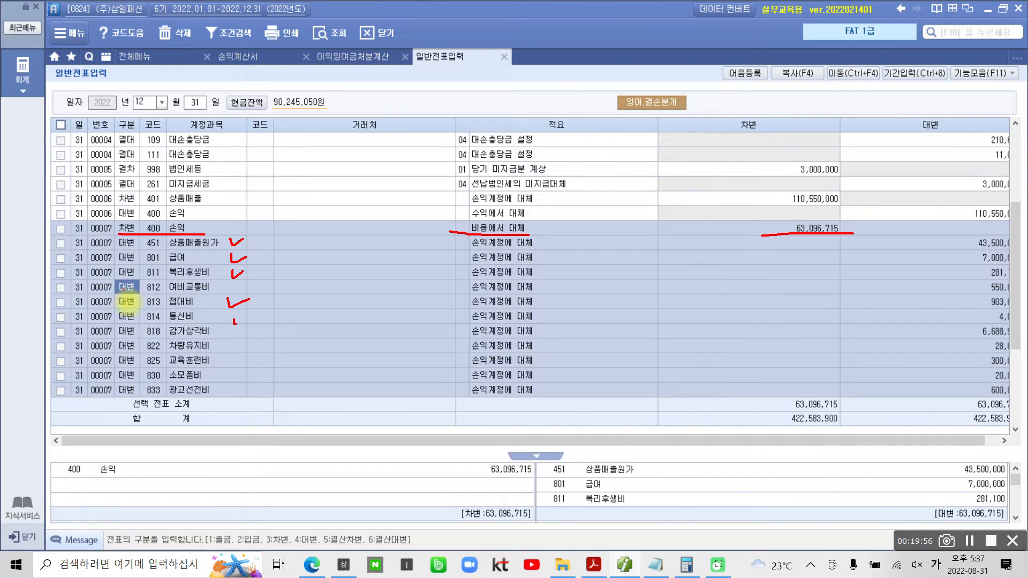
Step: Clear the marks and review the December 31 vouchers, comparing the 결산분개 entries with the 잉여,결손분개 entries
scroll(192, 323, "down", 3)
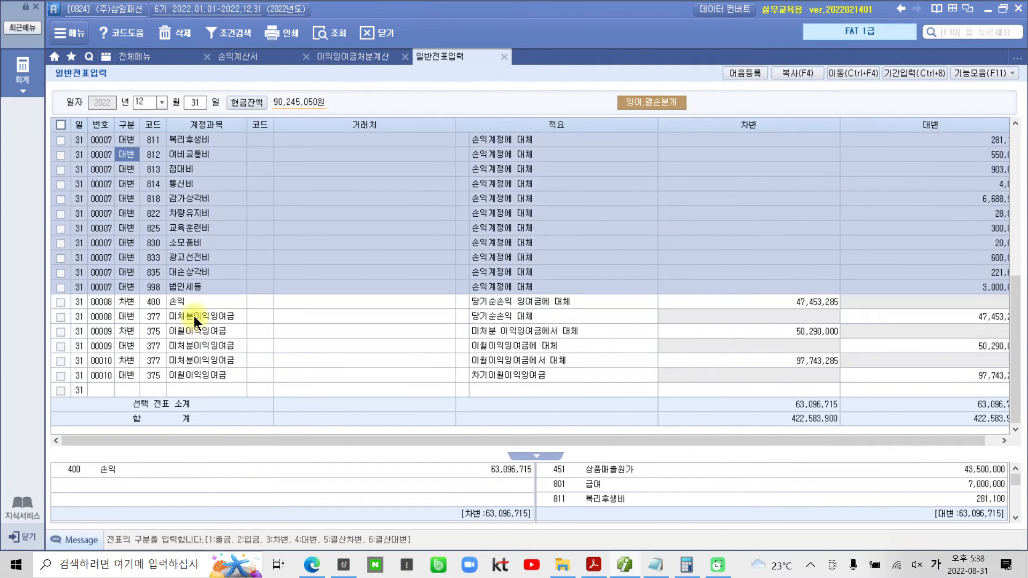
left_click(194, 316)
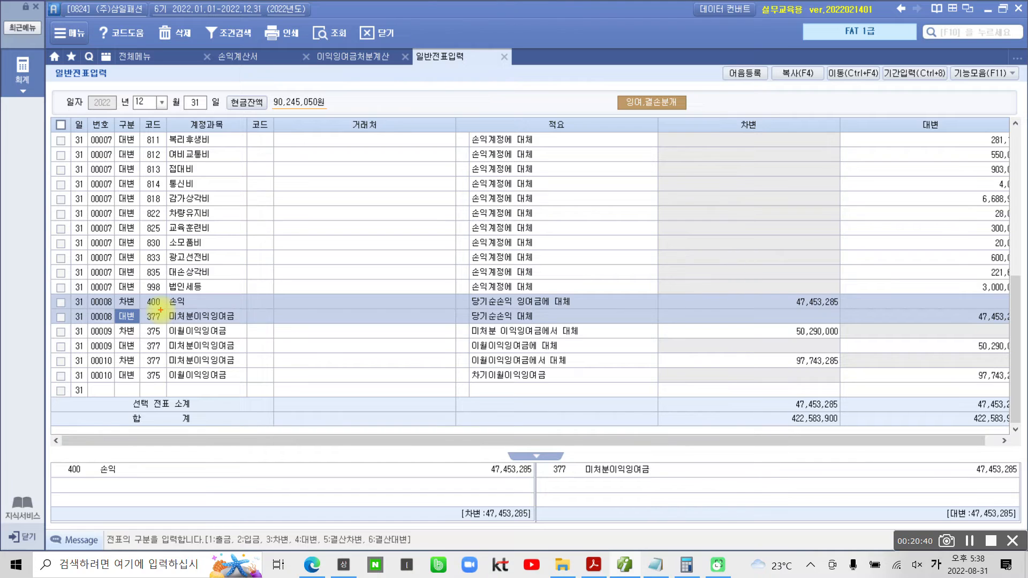
scroll(204, 321, "up", 6)
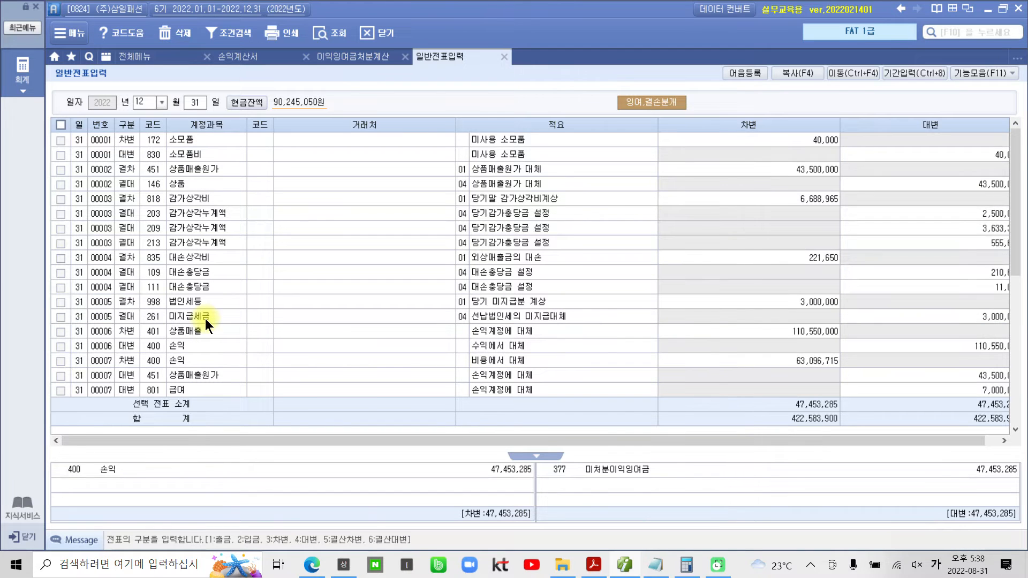
left_click(203, 196)
left_click(192, 246)
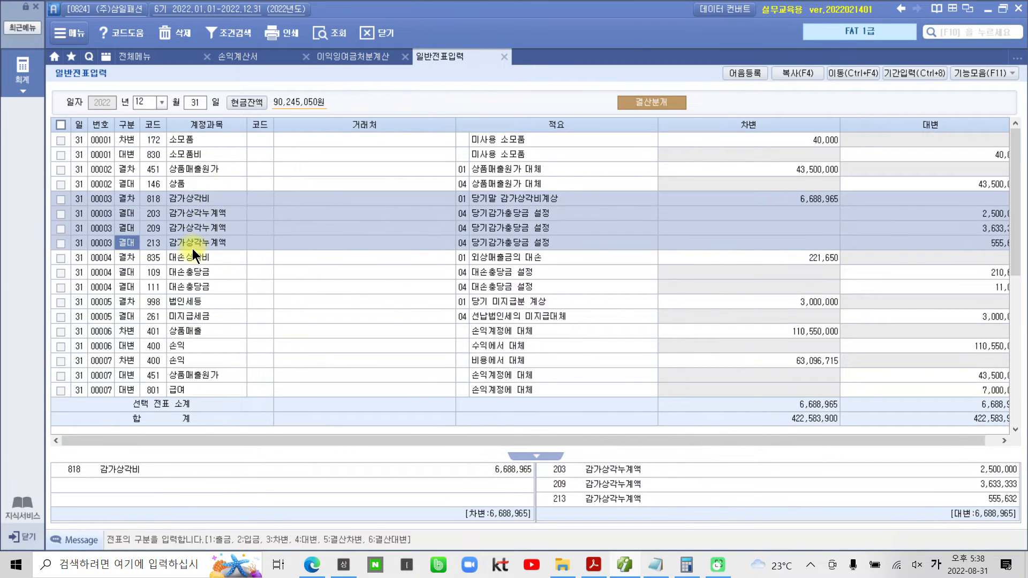
left_click(188, 281)
scroll(187, 283, "down", 3)
left_click(188, 284)
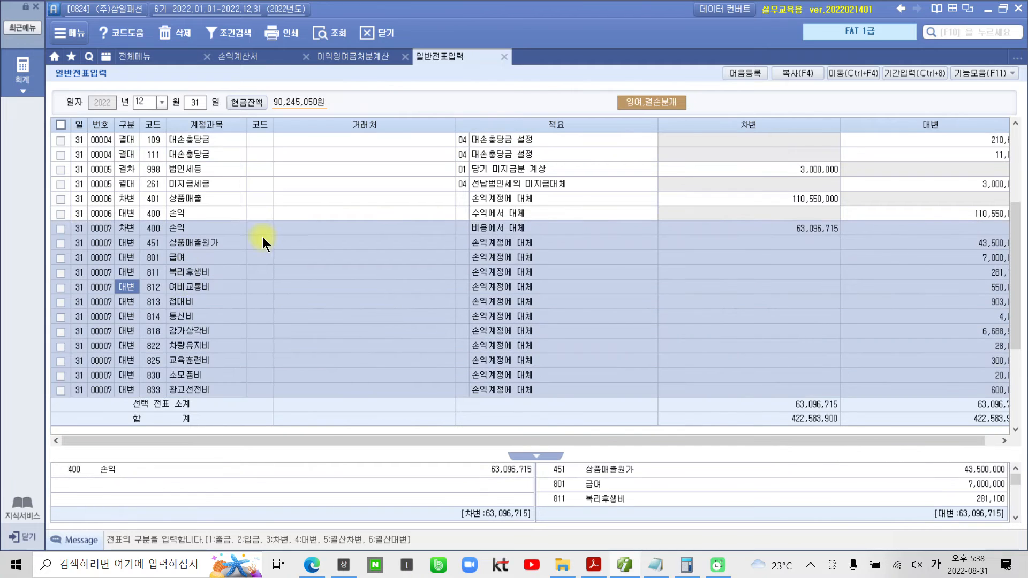
left_click(641, 311)
scroll(626, 336, "down", 3)
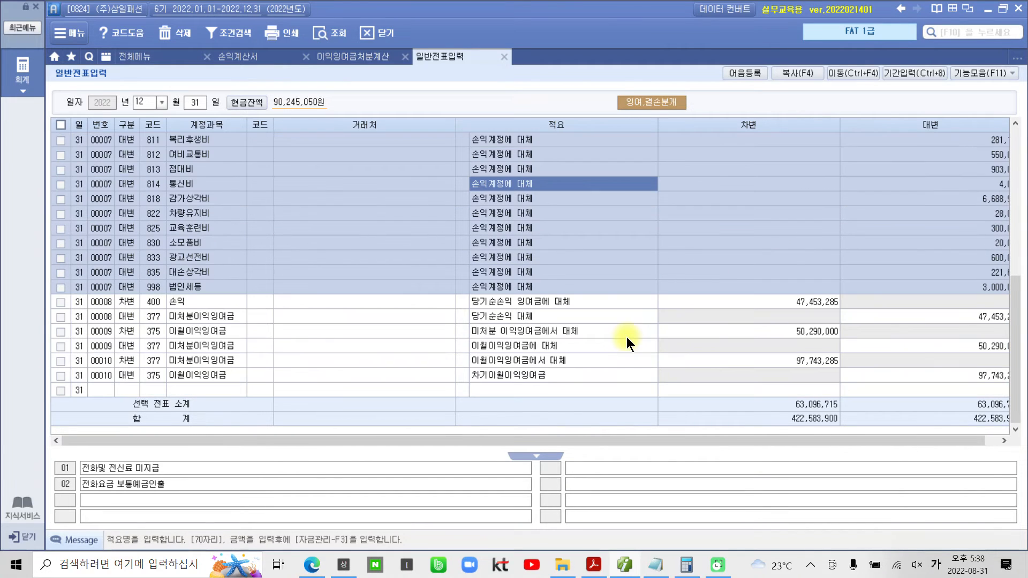
Step: Select voucher 00008, box its debit amount in red, mark its credit amount, and underline the 미처분이익잉여금 line
left_click(196, 315)
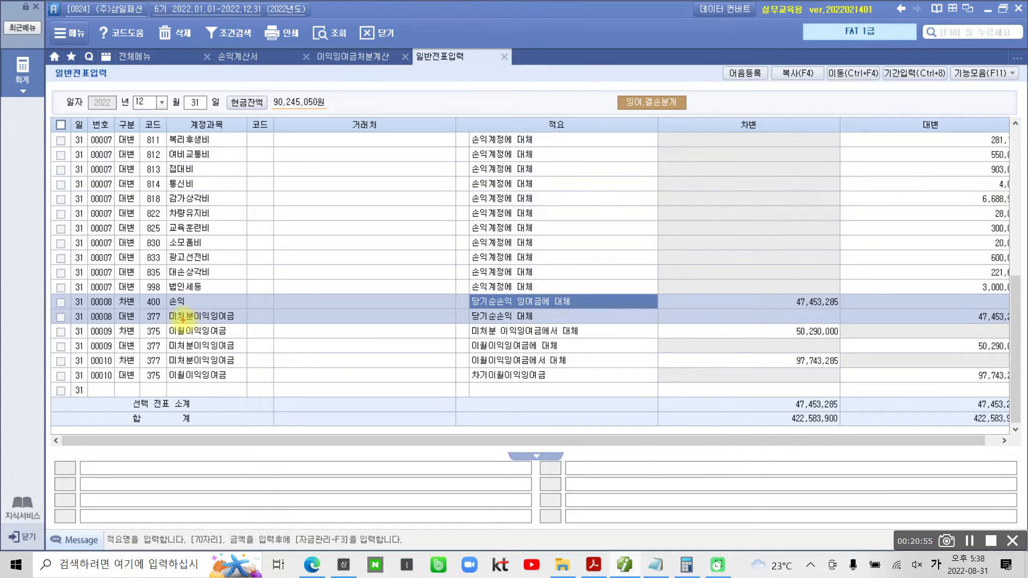
mouse_move(750, 290)
left_mouse_down()
mouse_move(766, 301)
mouse_move(867, 310)
left_mouse_up()
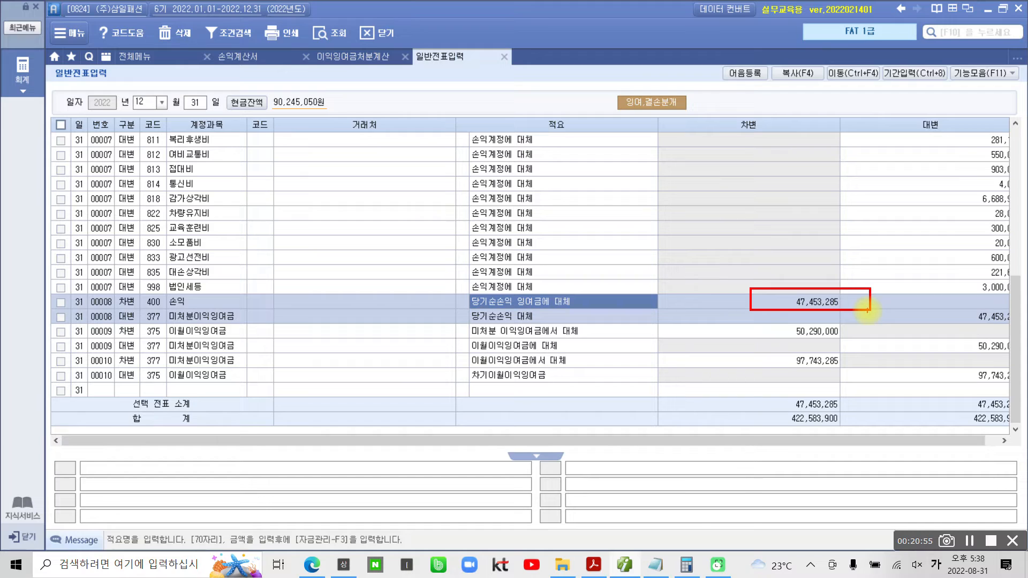
left_click_drag(895, 306, 1006, 331)
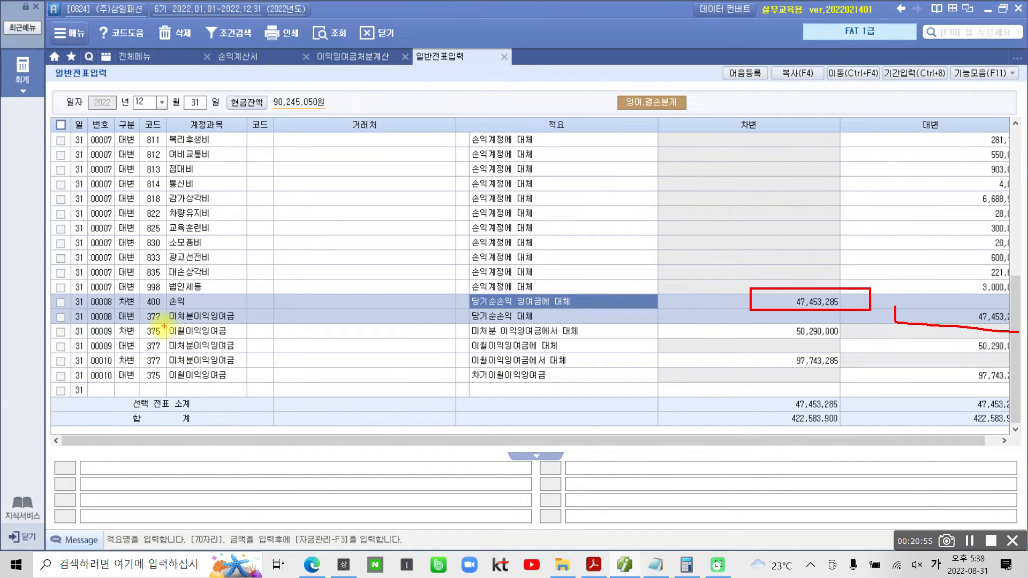
left_click_drag(124, 325, 255, 326)
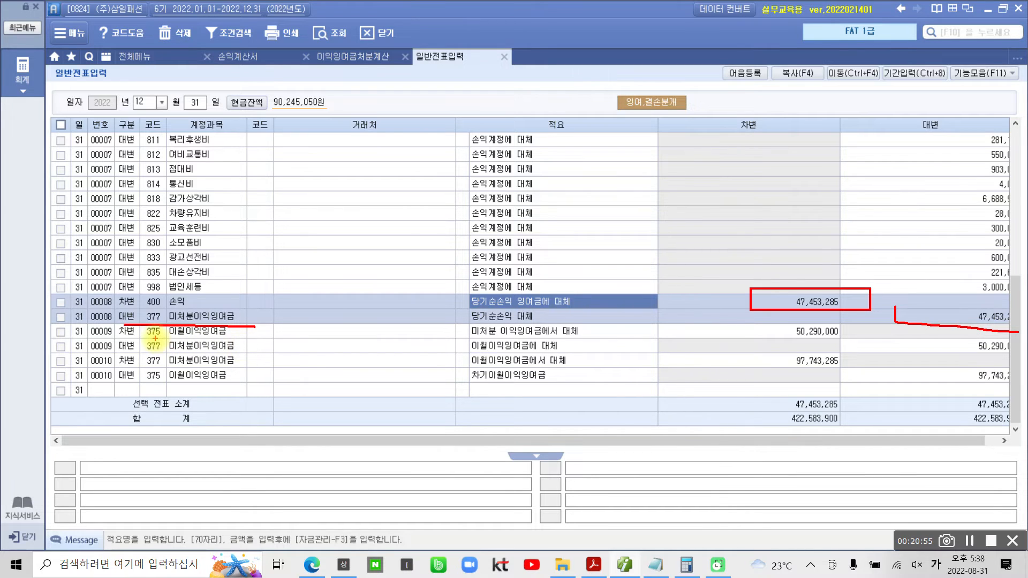
Step: Bracket voucher 00009, circle its 이월이익잉여금 account and the debit amounts of vouchers 00008 to 00010, and clear the marks
mouse_move(83, 326)
left_mouse_down()
mouse_move(84, 351)
mouse_move(1008, 349)
left_mouse_up()
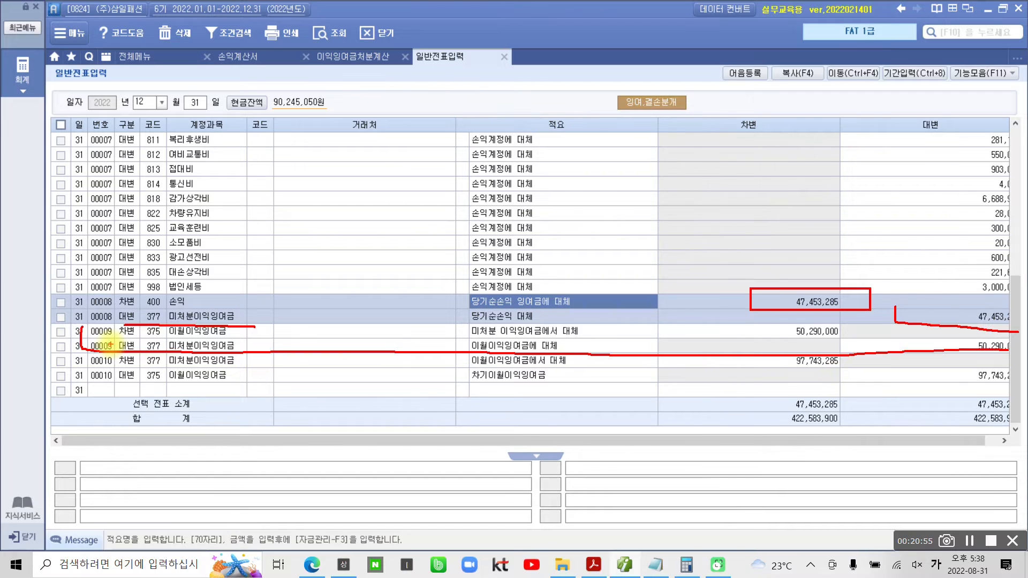
mouse_move(84, 326)
left_mouse_down()
mouse_move(222, 339)
mouse_move(244, 328)
mouse_move(166, 326)
mouse_move(162, 335)
left_mouse_up()
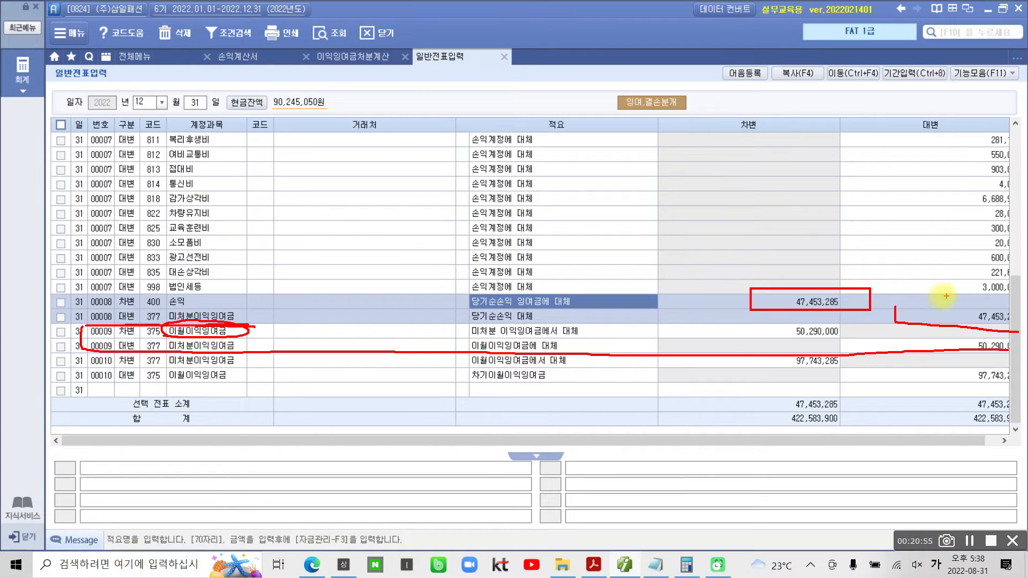
mouse_move(808, 342)
left_mouse_down()
mouse_move(787, 333)
mouse_move(830, 333)
mouse_move(787, 306)
mouse_move(838, 293)
mouse_move(836, 315)
left_mouse_up()
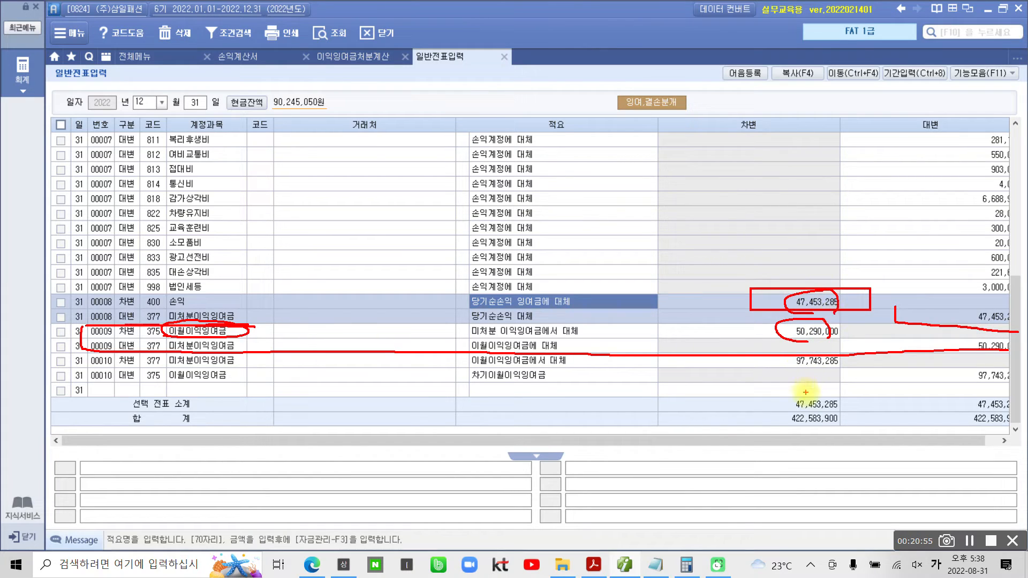
mouse_move(807, 356)
left_mouse_down()
mouse_move(785, 365)
mouse_move(855, 353)
mouse_move(774, 354)
mouse_move(787, 366)
left_mouse_up()
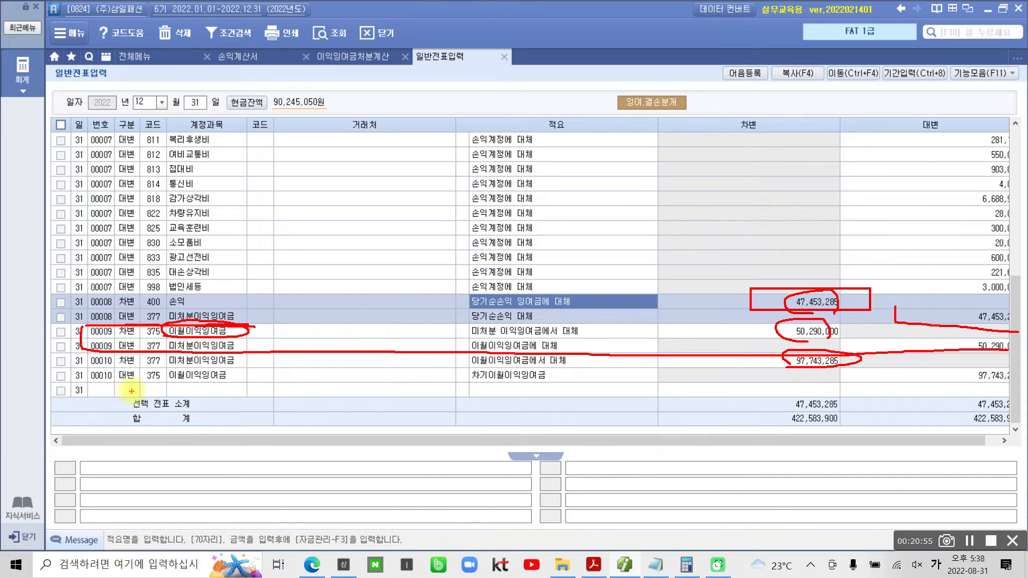
left_click_drag(144, 381, 162, 381)
mouse_move(171, 375)
left_mouse_down()
mouse_move(225, 383)
mouse_move(247, 370)
mouse_move(172, 381)
left_mouse_up()
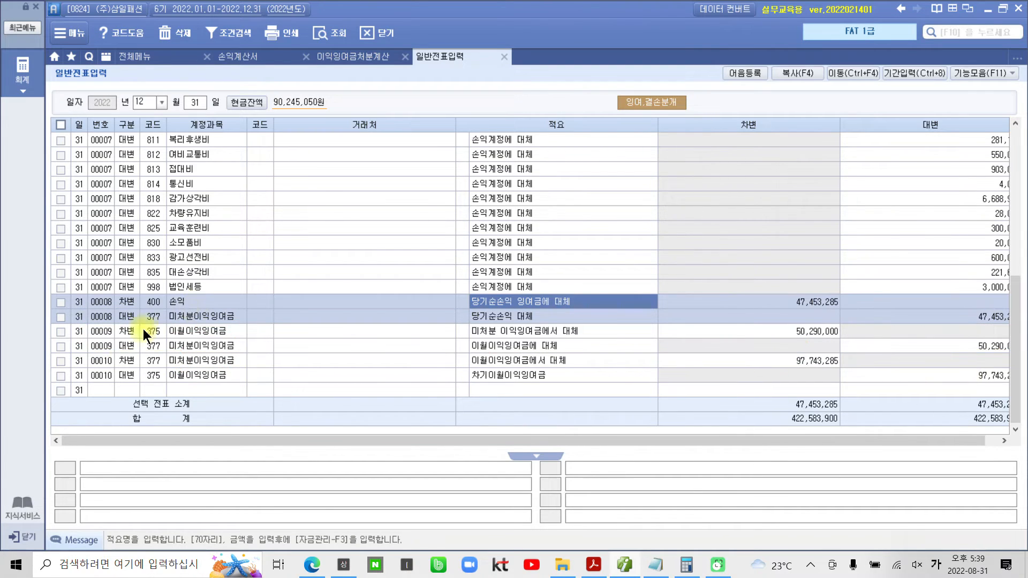
Step: Mark voucher 00010's 미처분이익잉여금 and 이월이익잉여금 lines, link them with an arrow, underline the credit amount, handwrite 이월, and clear the annotations
left_click_drag(83, 353, 288, 365)
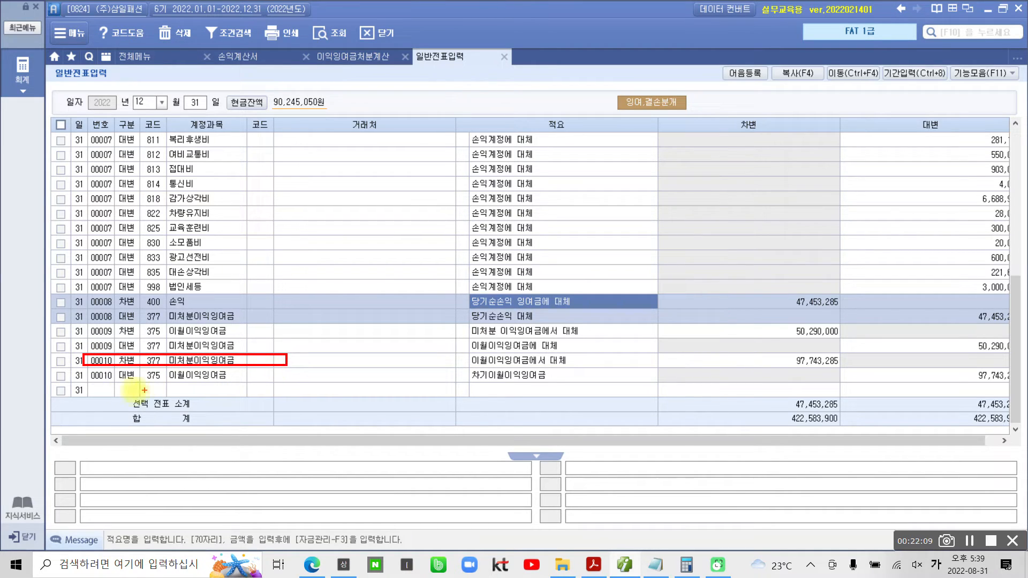
mouse_move(85, 371)
left_mouse_down()
mouse_move(182, 387)
mouse_move(254, 377)
mouse_move(107, 371)
mouse_move(85, 381)
left_mouse_up()
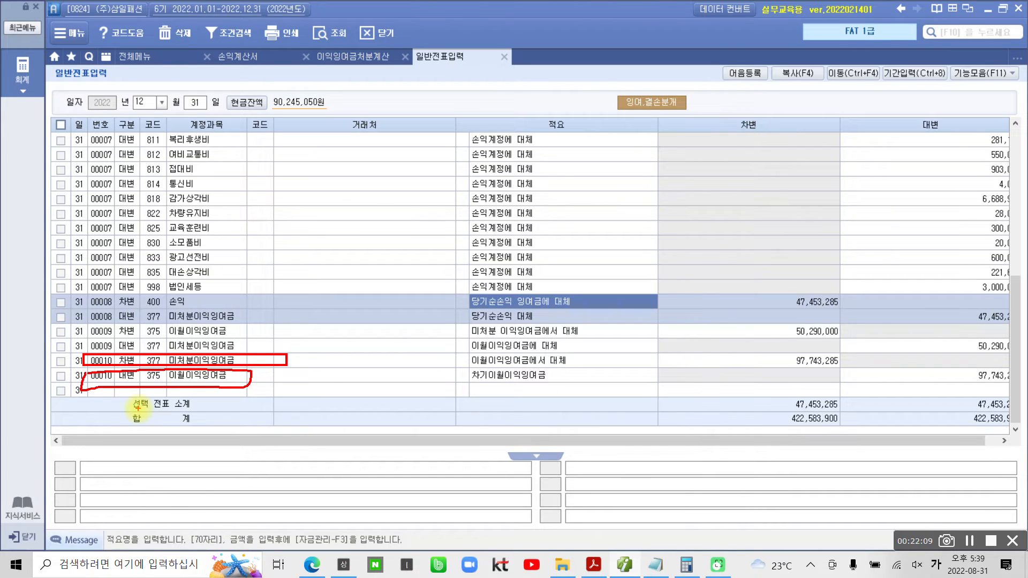
mouse_move(293, 355)
left_mouse_down()
mouse_move(298, 390)
mouse_move(276, 409)
left_mouse_up()
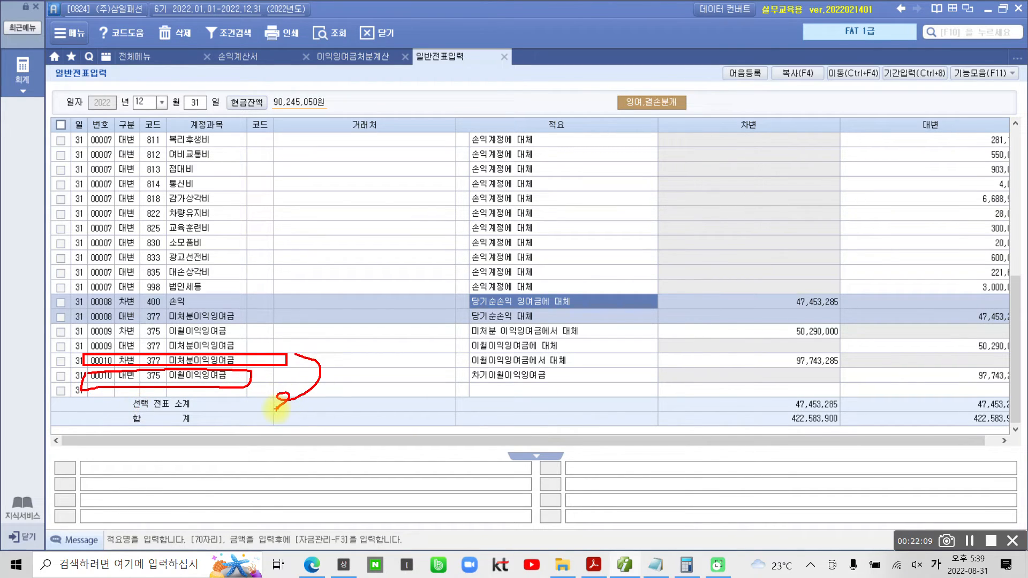
left_click_drag(957, 386, 1024, 396)
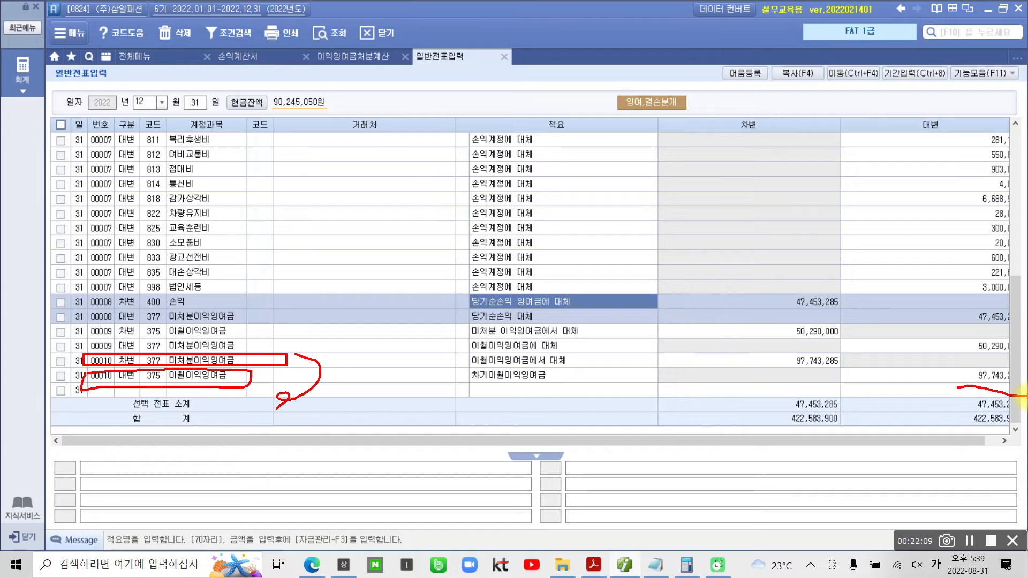
mouse_move(354, 384)
left_mouse_down()
mouse_move(368, 395)
mouse_move(402, 385)
mouse_move(415, 391)
mouse_move(413, 414)
mouse_move(453, 416)
left_mouse_up()
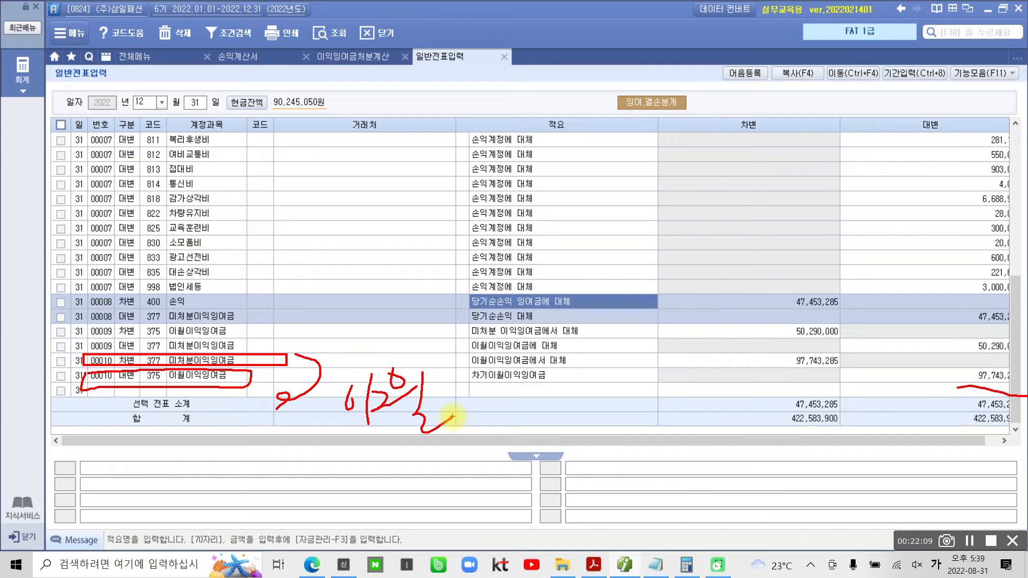
key("Escape")
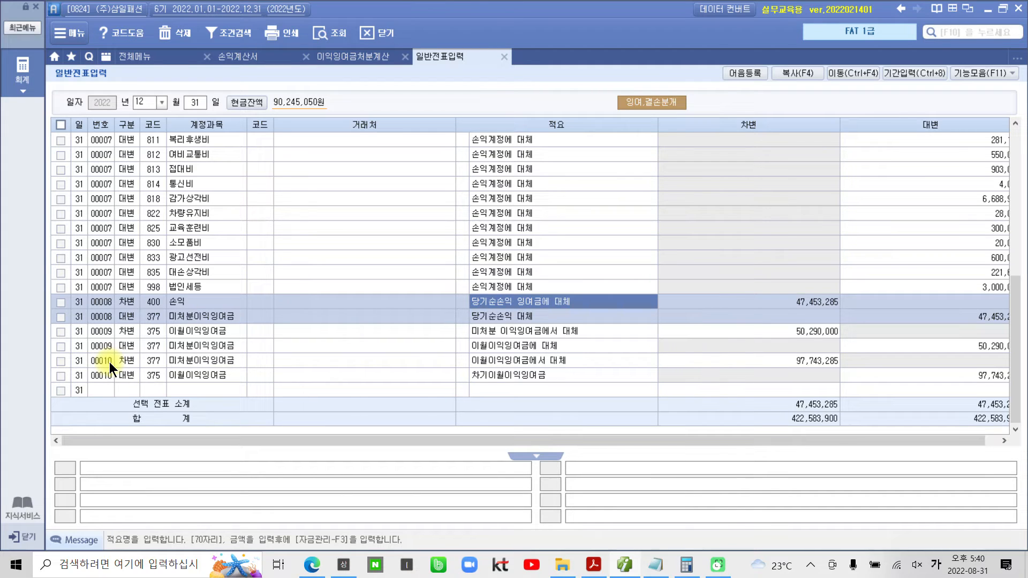
Step: Open the 합계잔액시산표 for December 31, 2022 from the full menu
left_click(187, 242)
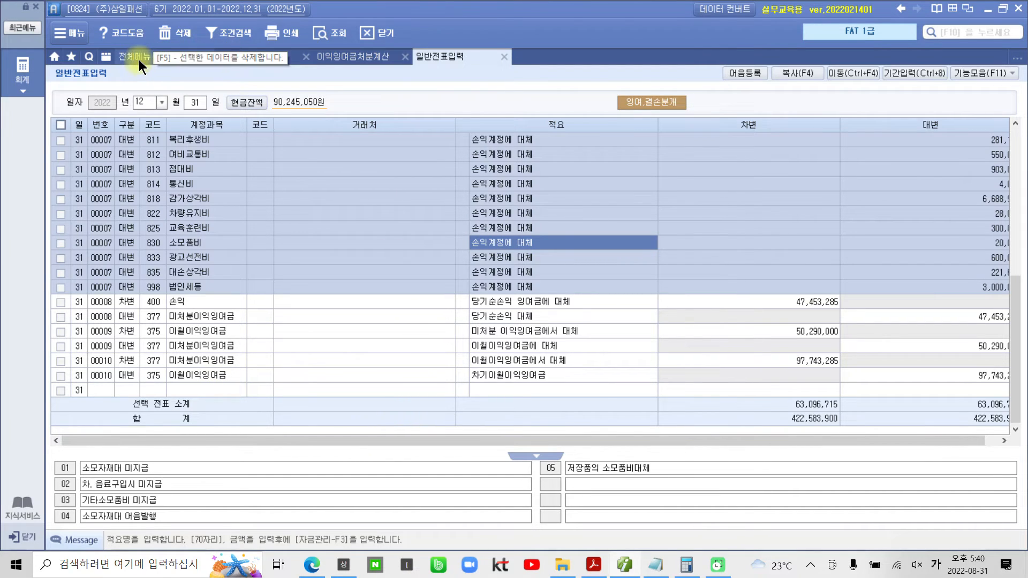
left_click(274, 225)
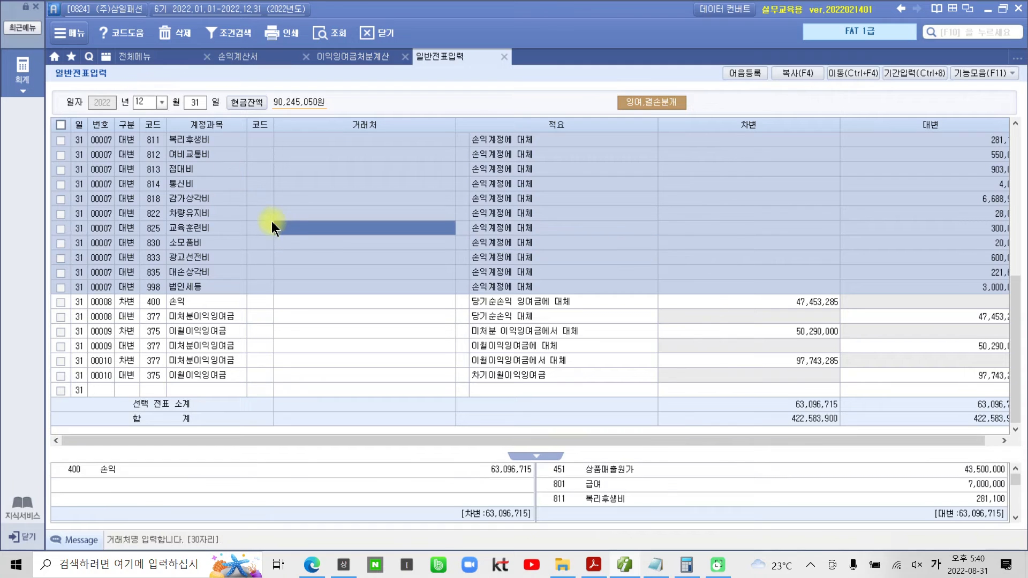
left_click(158, 57)
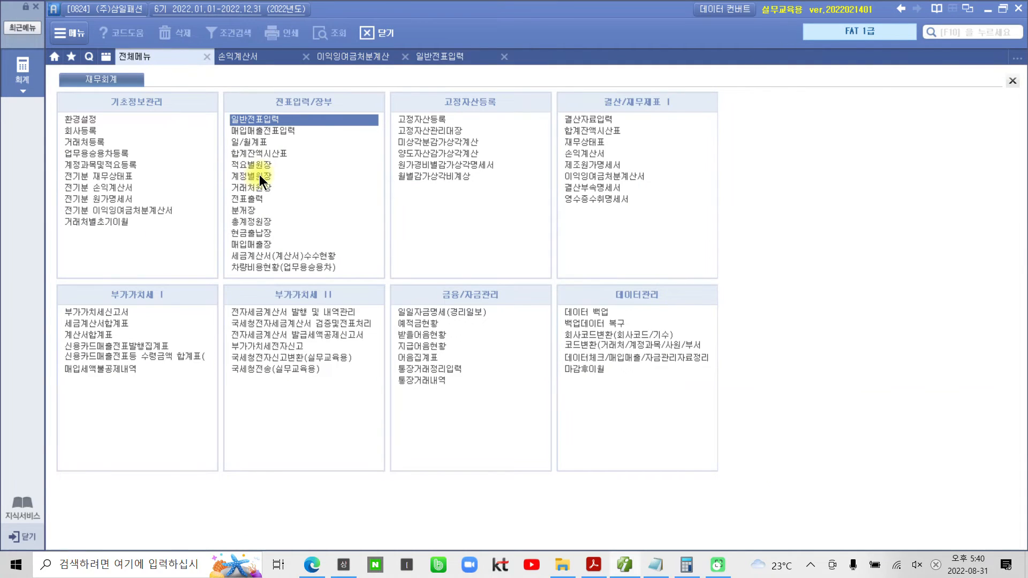
left_click(271, 154)
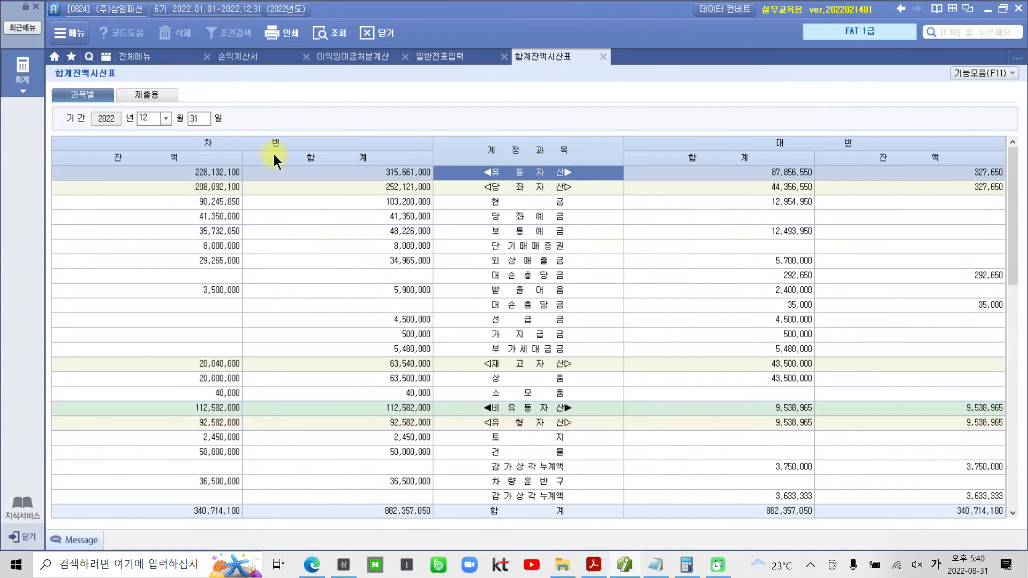
Step: Examine the trial balance from the asset accounts down to 이월이익잉여금, 미처분이익잉여금, 손익 and the expense accounts
left_click(511, 455)
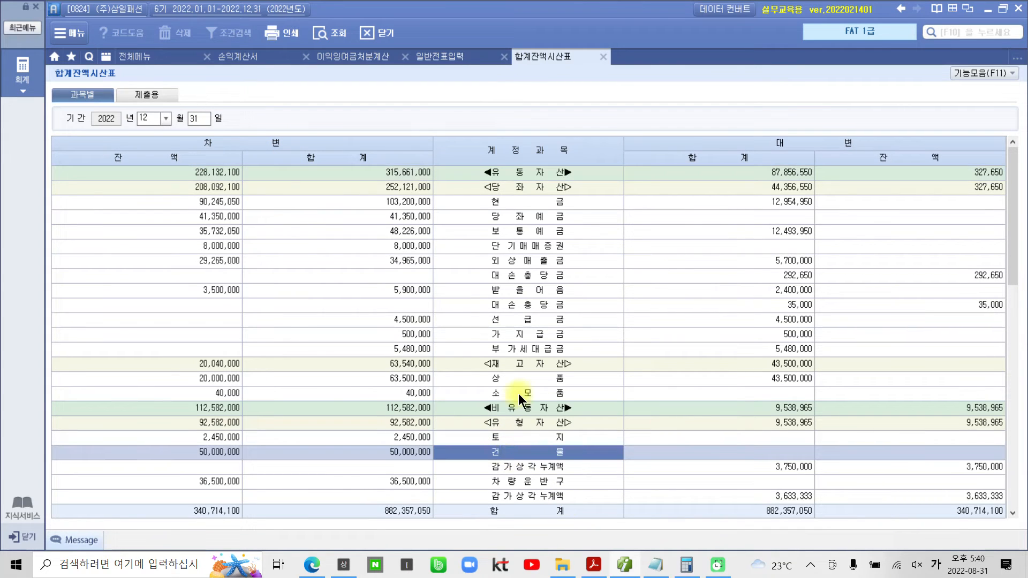
scroll(521, 334, "down", 3)
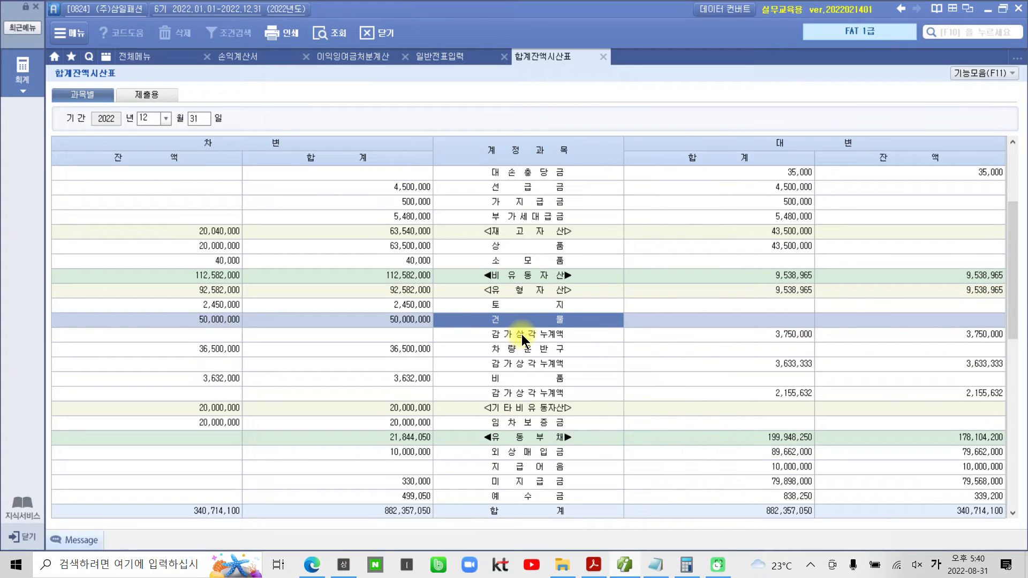
scroll(528, 384, "down", 3)
left_click(527, 378)
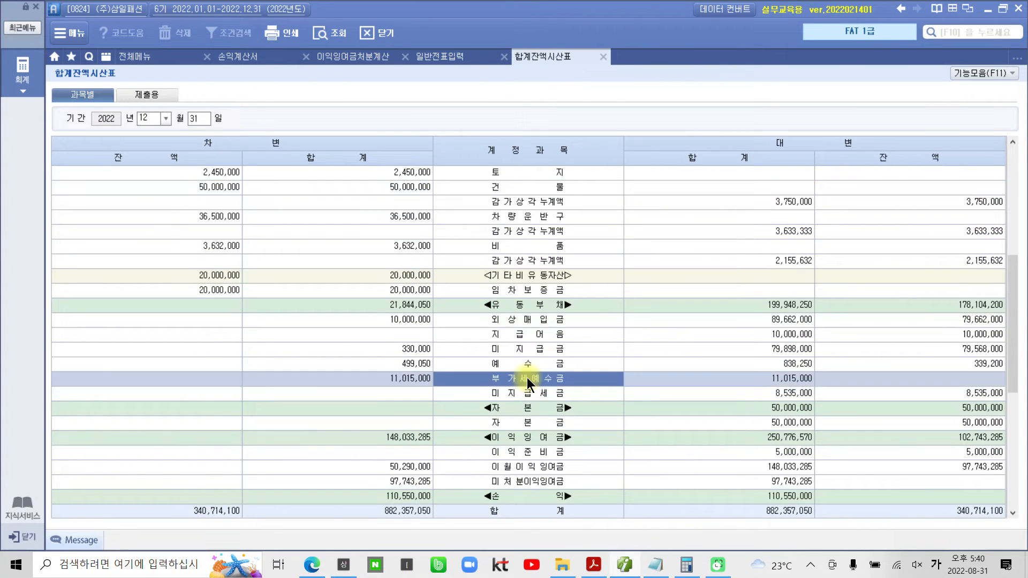
left_click(543, 410)
scroll(542, 410, "down", 6)
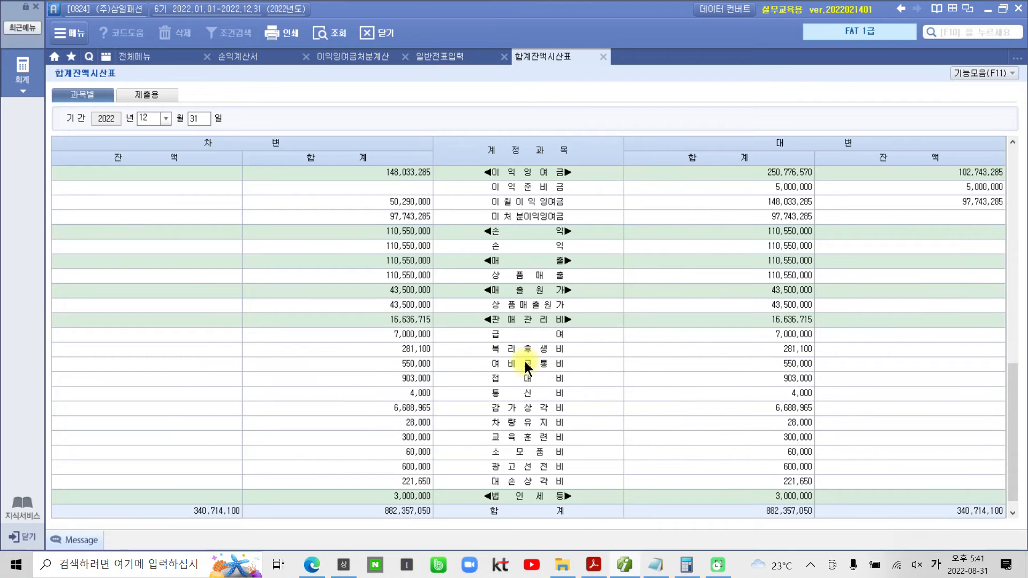
left_click(532, 218)
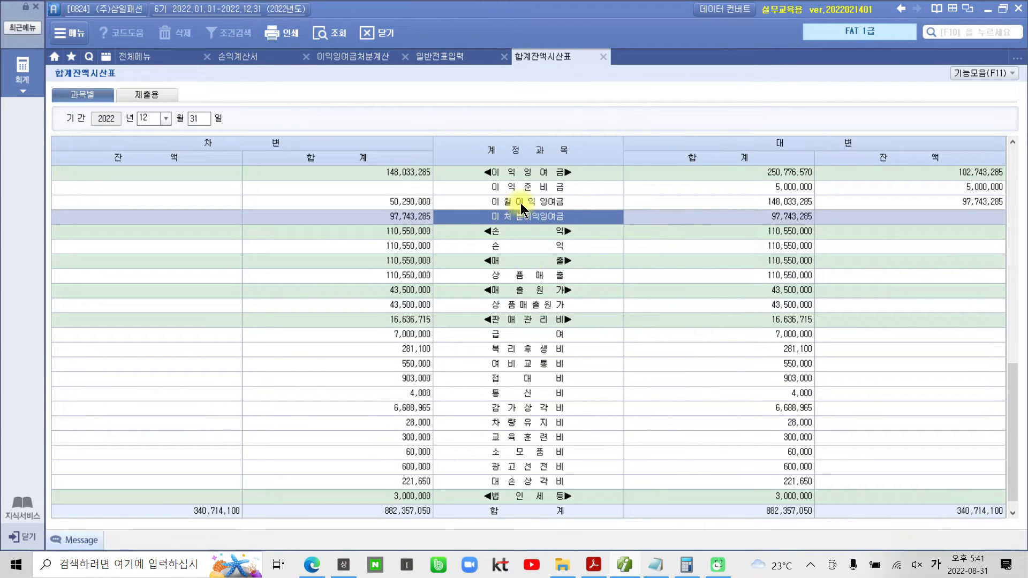
Step: Box the credit balance of 이월이익잉여금 in the trial balance, check-mark its account name, and frame the two 손익 rows
left_click(521, 204)
key("ctrl+2")
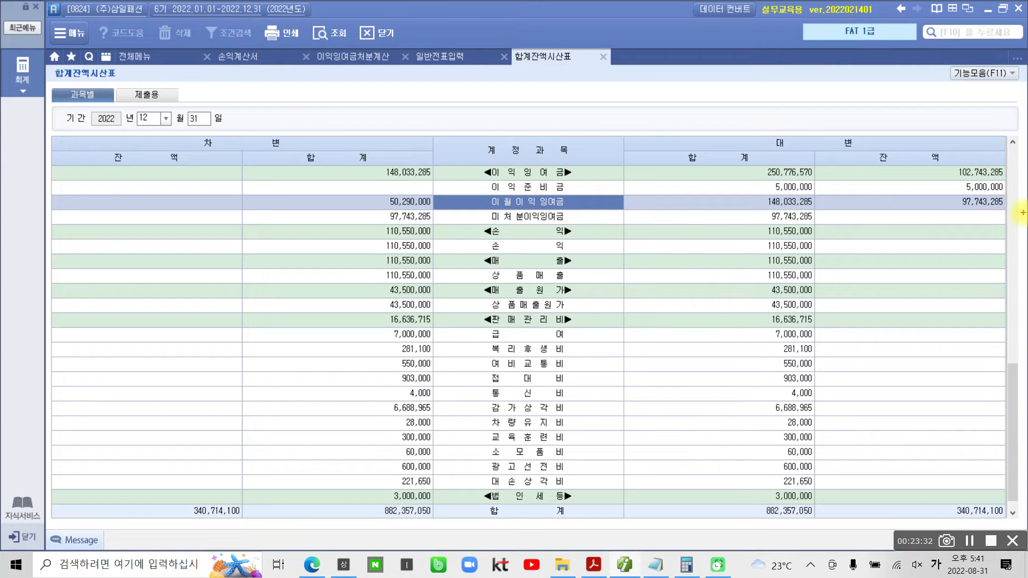
left_click_drag(942, 192, 1014, 212)
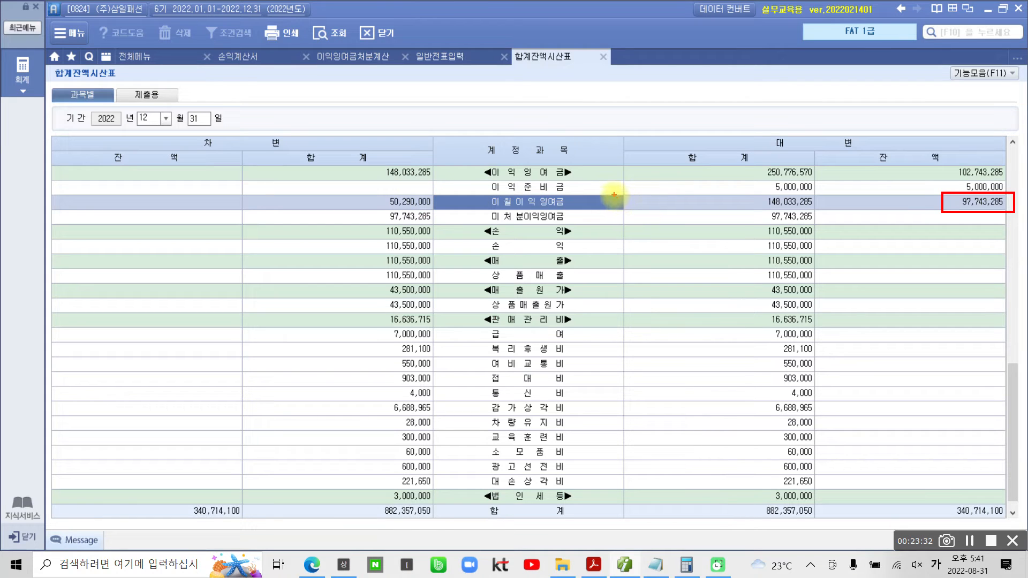
left_click_drag(614, 196, 628, 188)
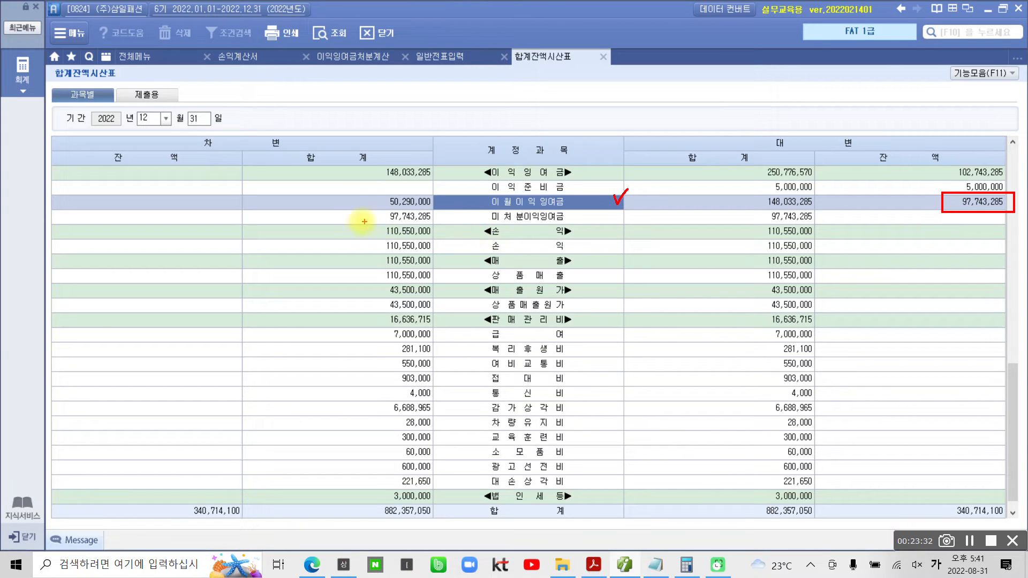
mouse_move(244, 224)
left_mouse_down()
mouse_move(263, 248)
mouse_move(591, 262)
mouse_move(832, 257)
left_mouse_up()
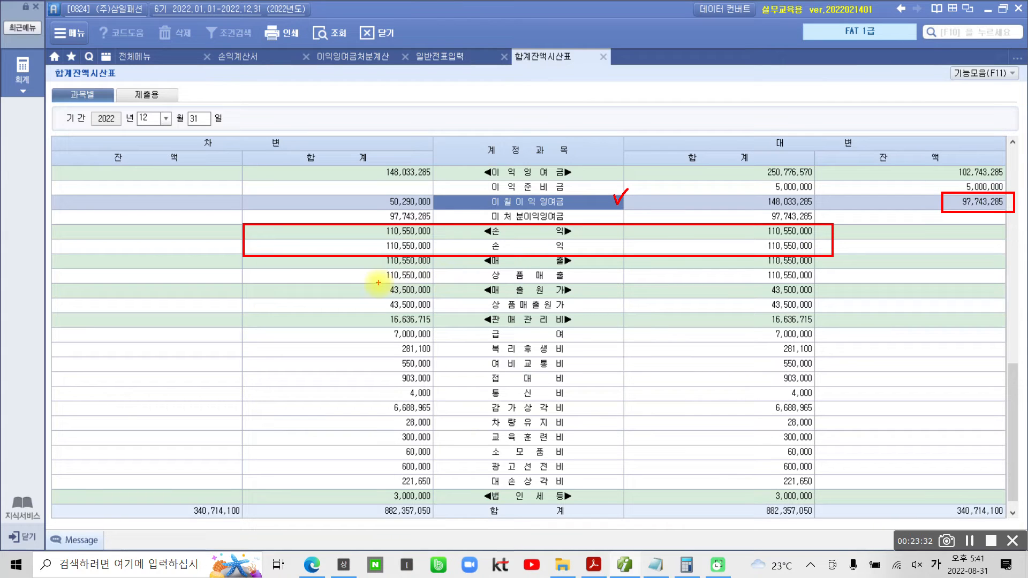
Step: Underline 상품매출 and 상품매출원가, mark the empty balance cells of the sales, cost and 판매관리비 rows, and clear the annotations
left_click_drag(477, 280, 567, 282)
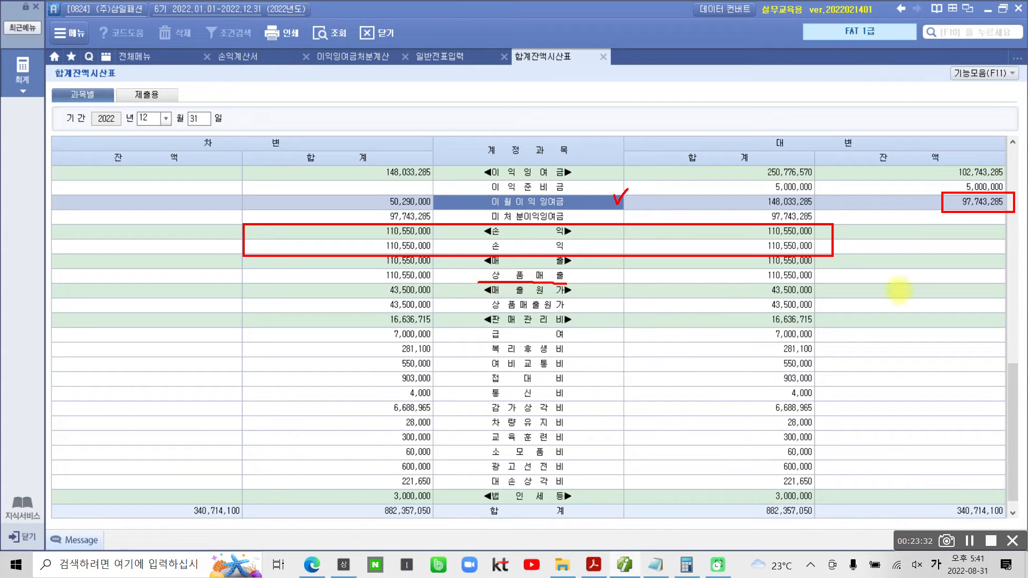
left_click_drag(959, 272, 977, 271)
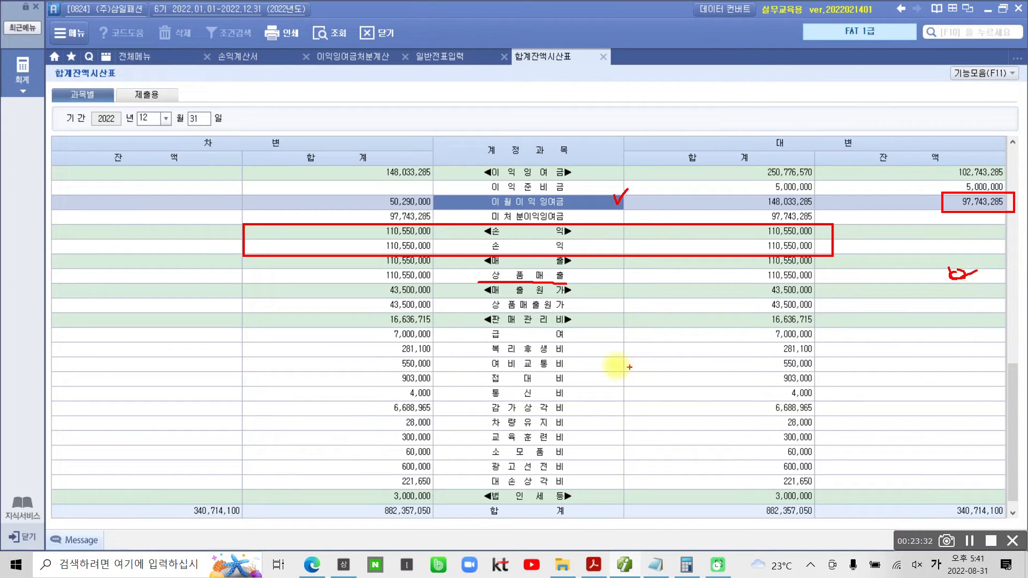
left_click_drag(492, 311, 571, 313)
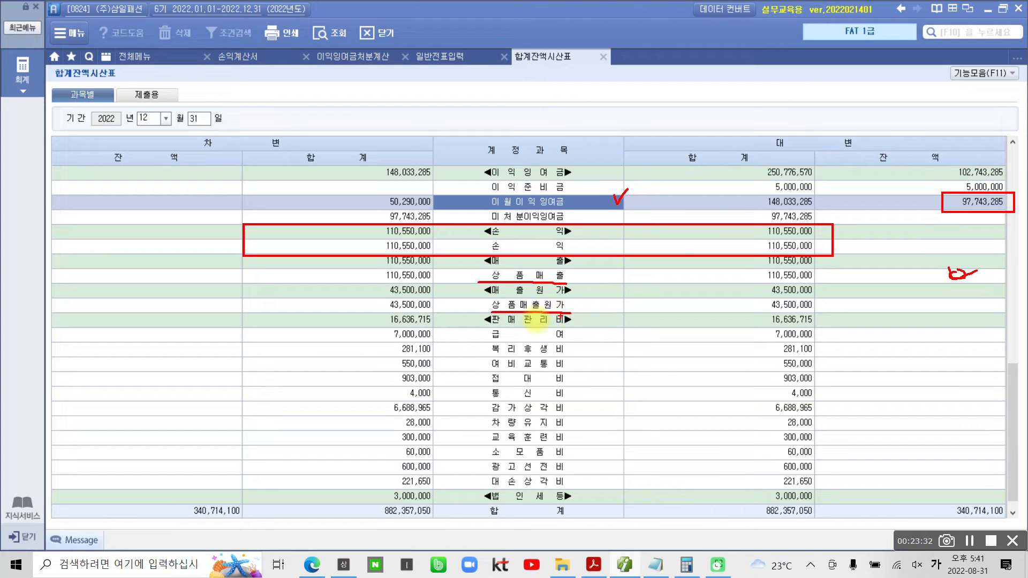
left_click_drag(169, 301, 184, 296)
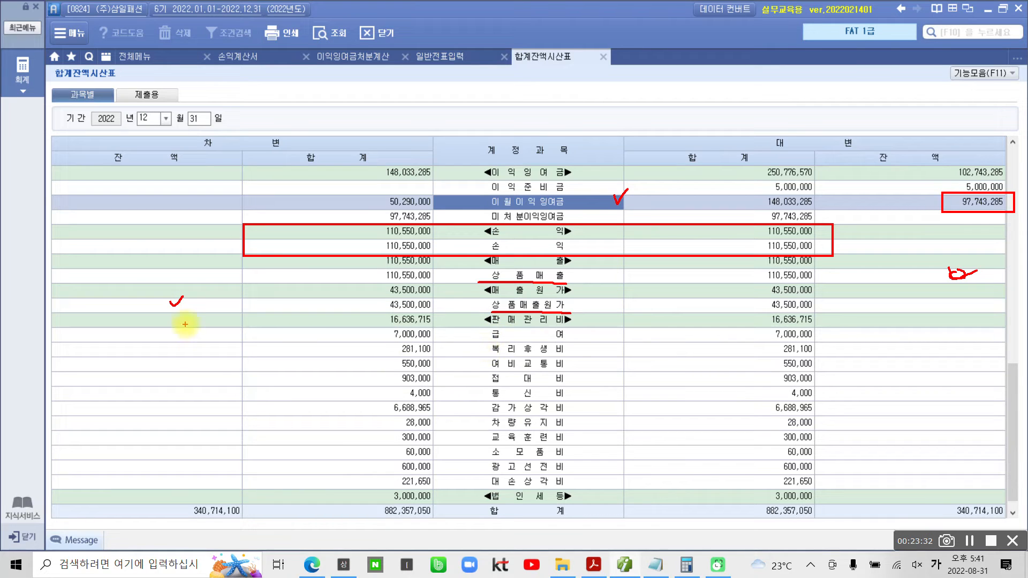
left_click_drag(163, 319, 180, 320)
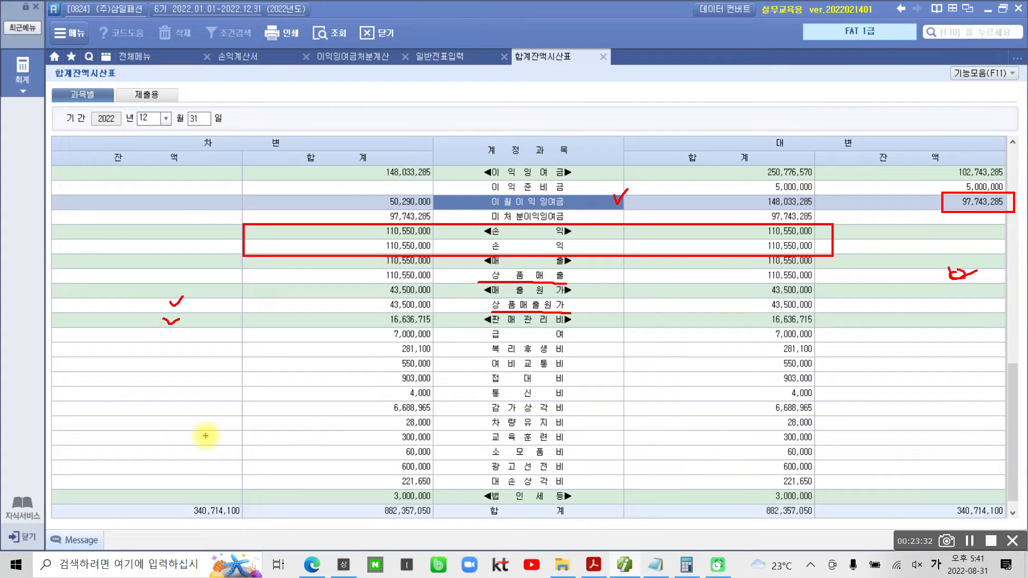
key("Escape")
Step: Circle the debit balances of the current asset accounts and the credit balances down to the total, and clear the marks
scroll(457, 335, "up", 8)
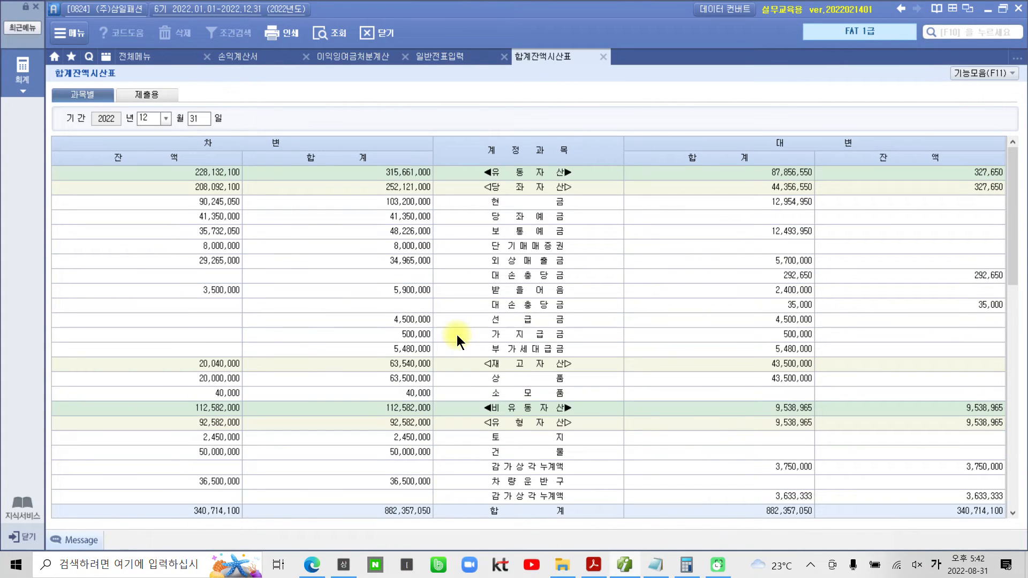
key("ctrl+2")
mouse_move(140, 247)
left_mouse_down()
mouse_move(232, 291)
mouse_move(158, 261)
left_mouse_up()
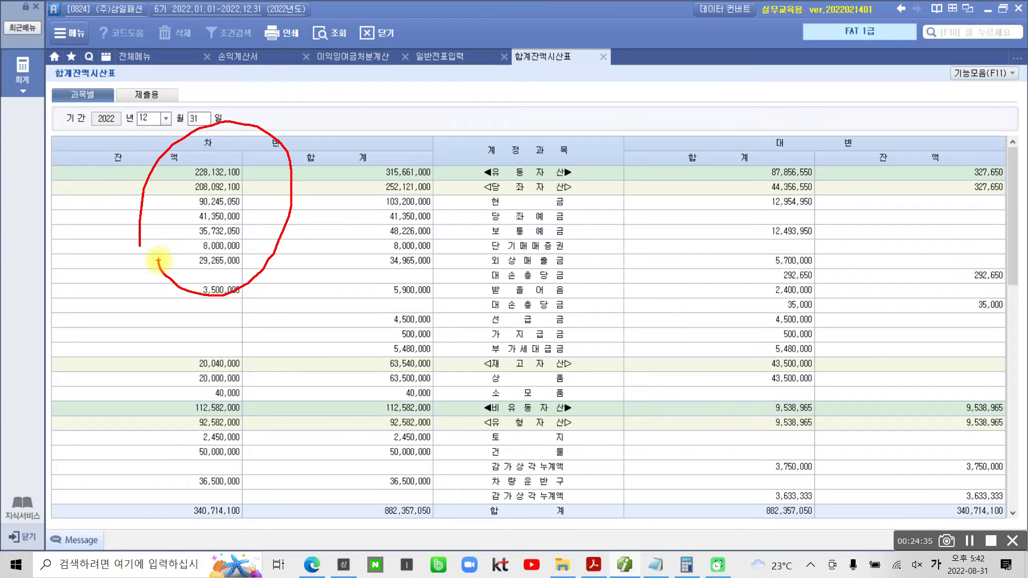
mouse_move(951, 527)
left_mouse_down()
mouse_move(920, 455)
mouse_move(991, 504)
left_mouse_up()
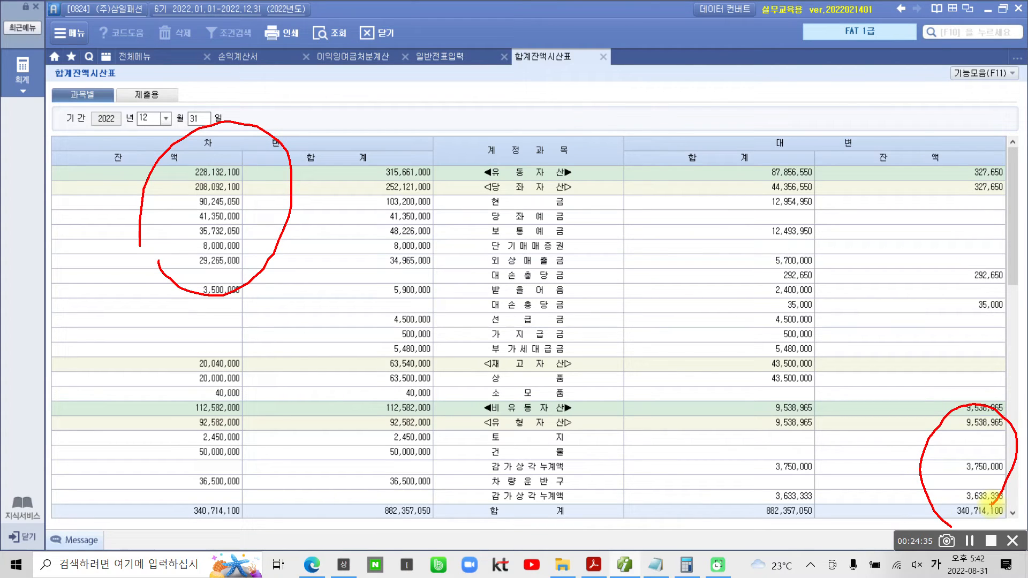
key("ctrl+2")
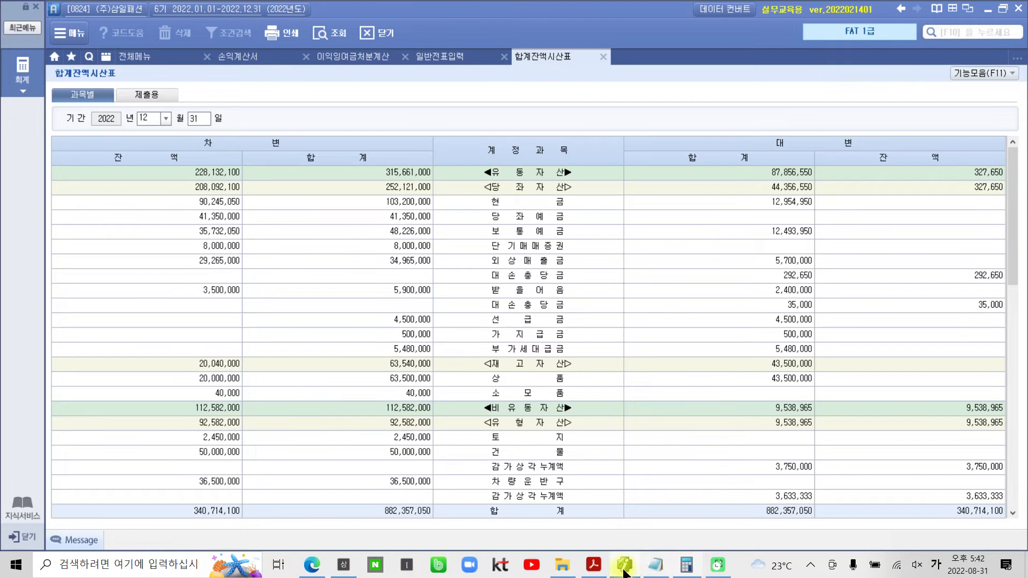
Step: Switch to the exercise PDF in Acrobat Reader, box the 수행 4 instruction on [마감 후 이월], and clear the mark
left_click(592, 560)
scroll(428, 407, "down", 3)
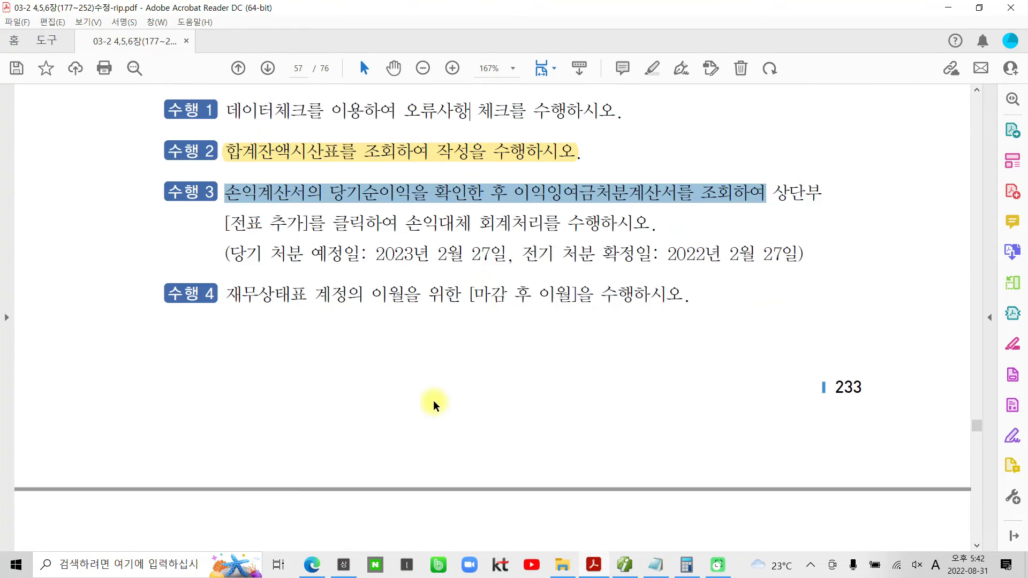
key("ctrl+2")
mouse_move(219, 227)
left_mouse_down()
mouse_move(861, 305)
mouse_move(863, 288)
left_mouse_up()
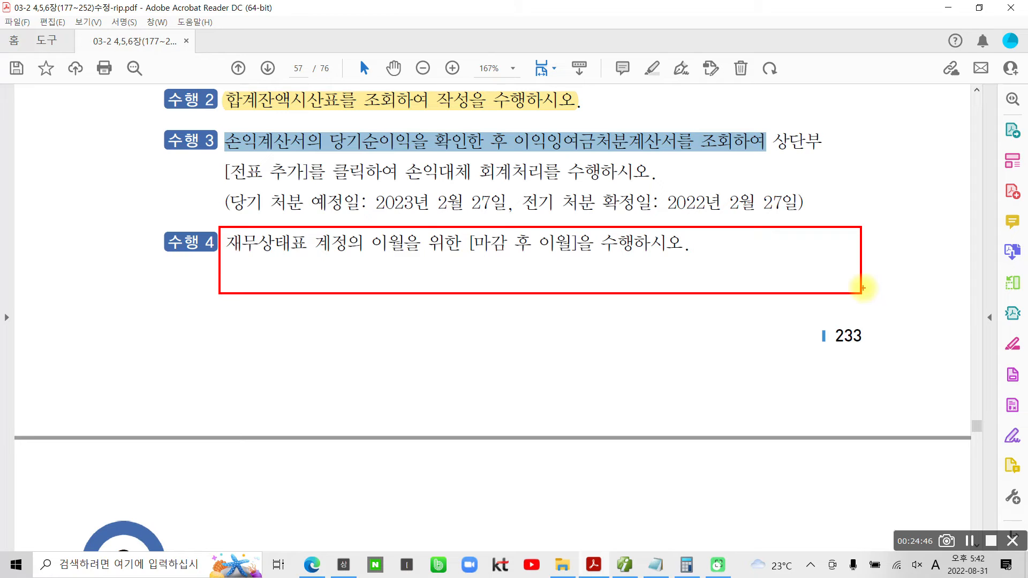
mouse_move(557, 273)
left_mouse_down()
mouse_move(535, 279)
mouse_move(530, 206)
mouse_move(554, 289)
left_mouse_up()
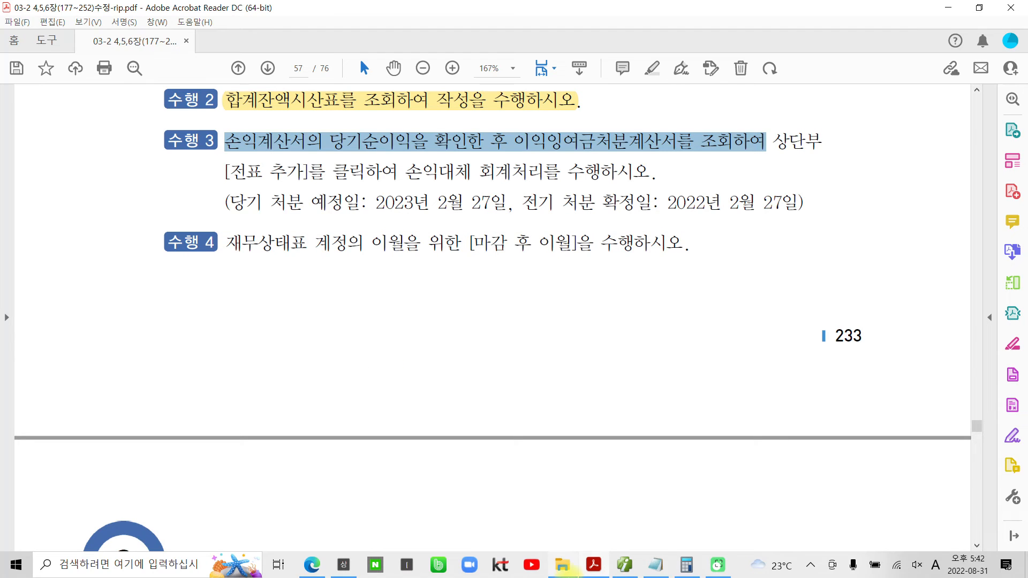
Step: Return to SmartA and close the 합계잔액시산표, 일반전표입력, 이익잉여금처분계산서 and 손익계산서 screens
left_click(623, 566)
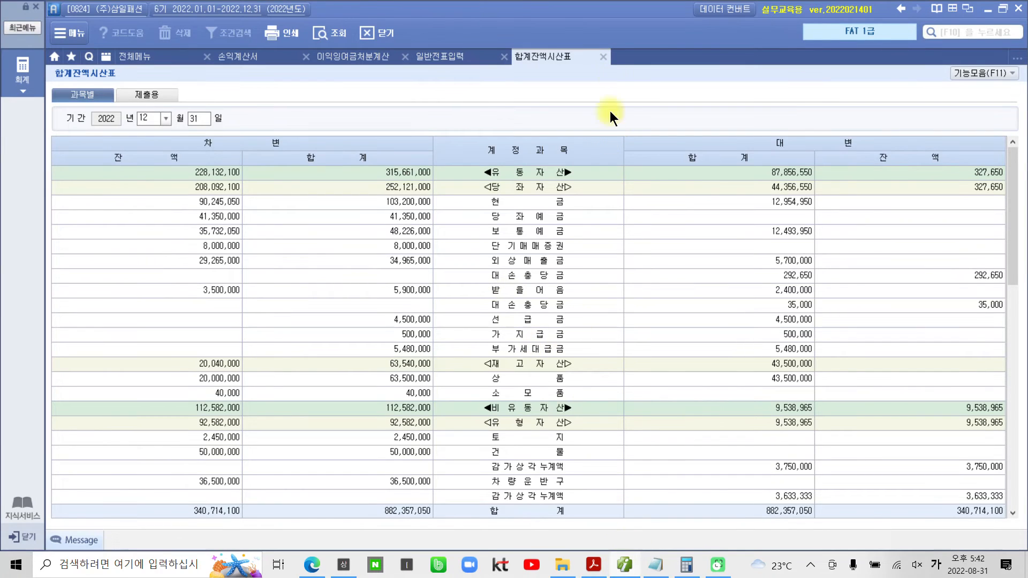
left_click(604, 57)
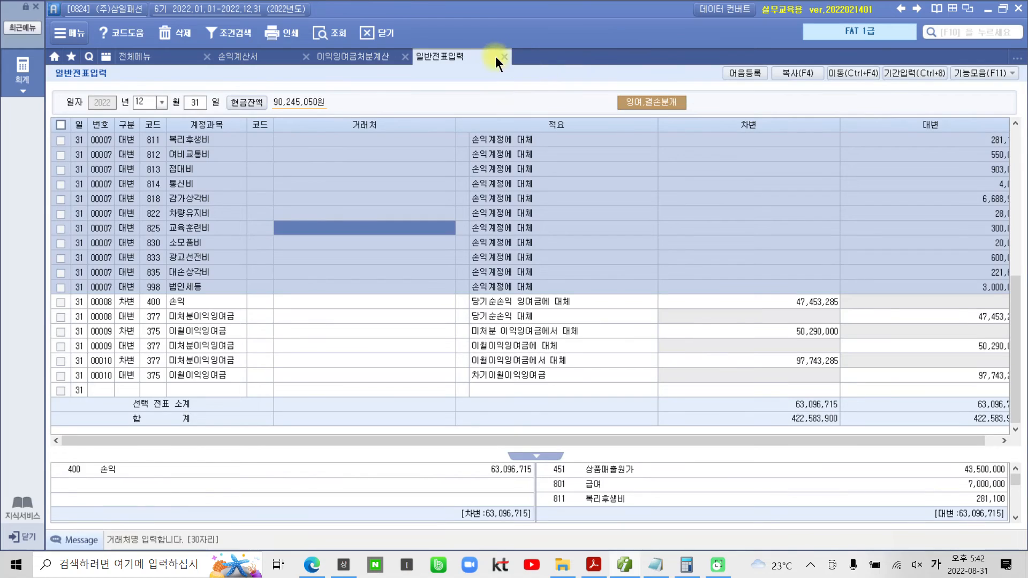
left_click(503, 56)
left_click(405, 56)
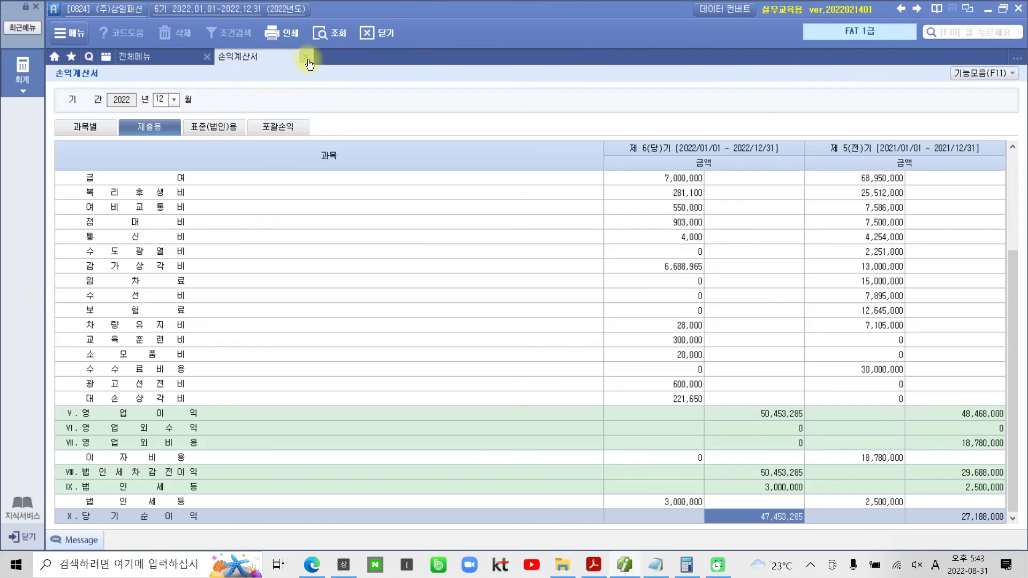
left_click(305, 56)
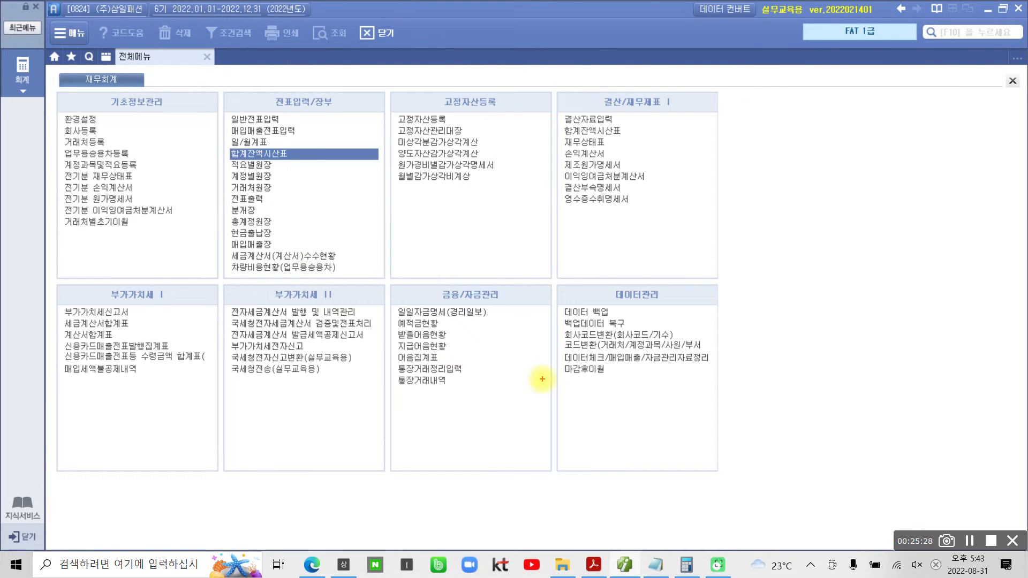
Step: Mark 마감후이월 under 데이터관리 in the full menu, clear the marks, and open it
left_click_drag(556, 356, 673, 400)
mouse_move(628, 281)
left_mouse_down()
mouse_move(610, 299)
mouse_move(673, 293)
left_mouse_up()
left_click_drag(523, 365, 544, 356)
key("Escape")
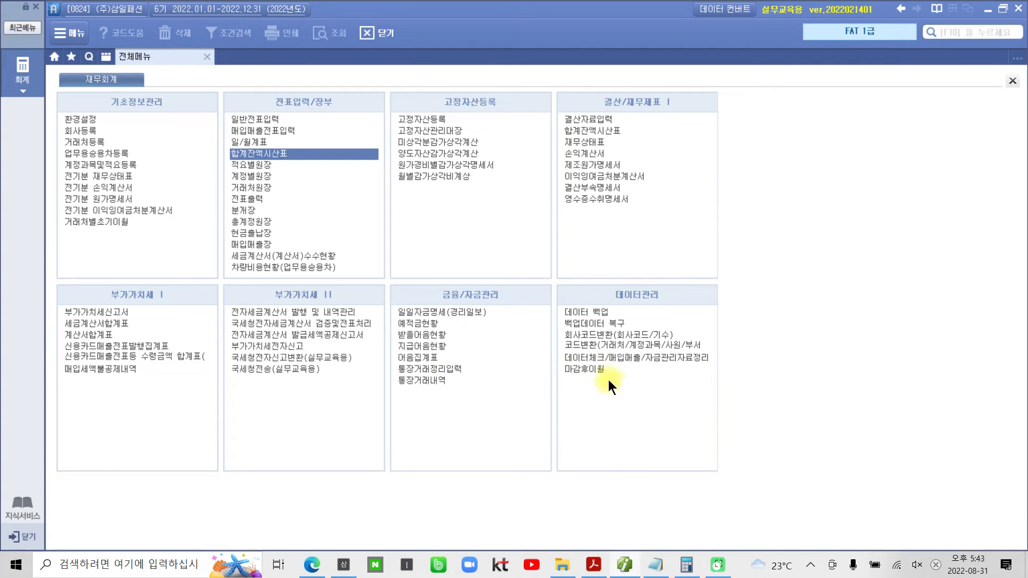
left_click(593, 370)
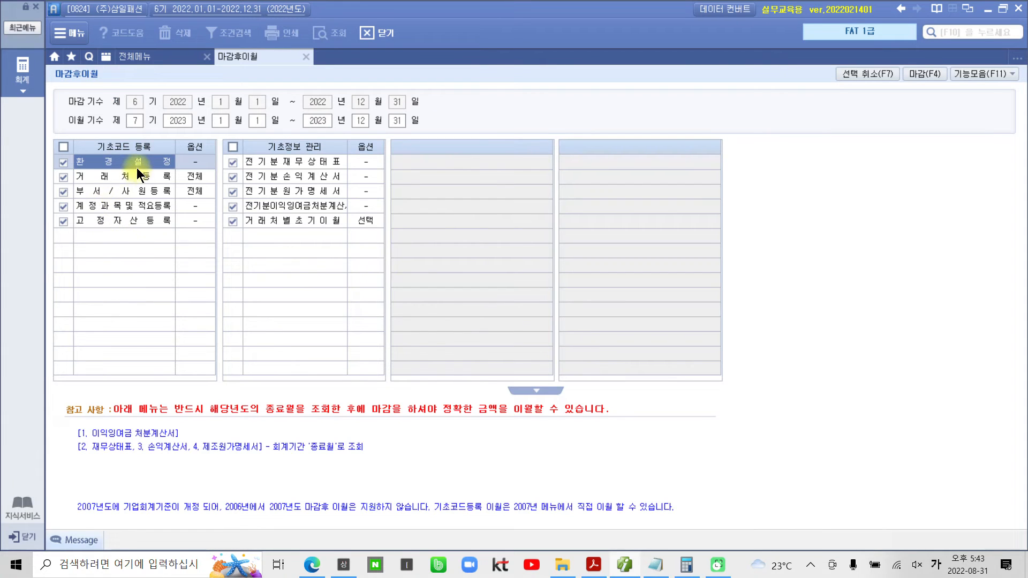
Step: Box the 기초코드 등록 and 기초정보 관리 items and the 이월 기수 period, mark 거래처별초기이월 and the 마감 command, and clear the annotations
key("ctrl+2")
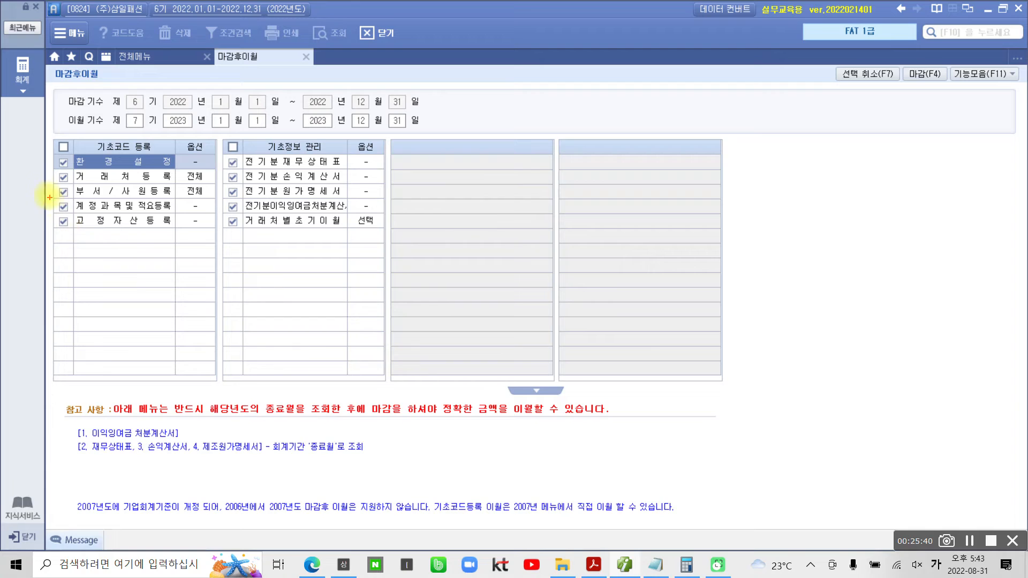
mouse_move(40, 151)
left_mouse_down()
mouse_move(134, 182)
mouse_move(191, 237)
left_mouse_up()
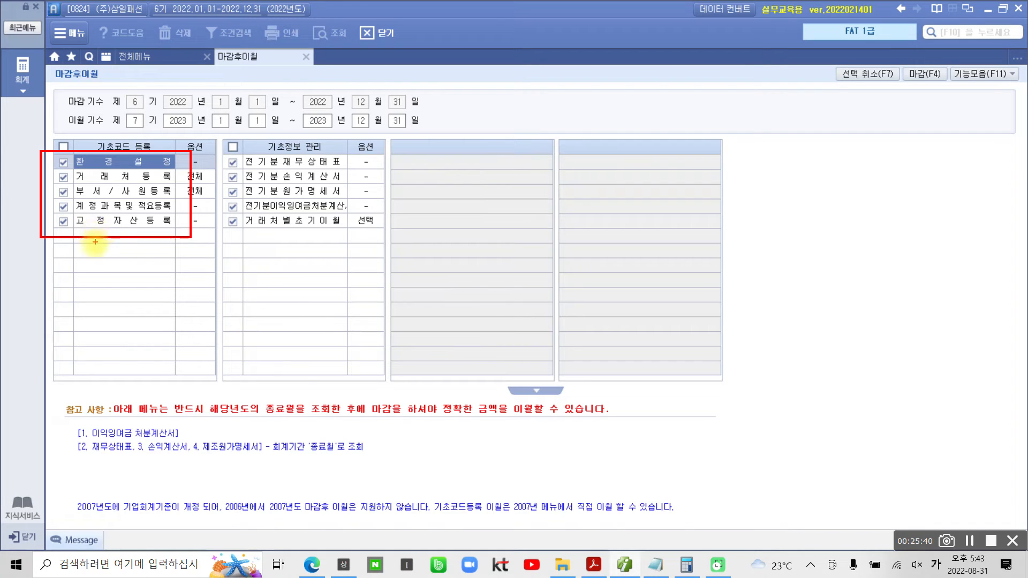
mouse_move(205, 136)
left_mouse_down()
mouse_move(303, 232)
mouse_move(346, 245)
left_mouse_up()
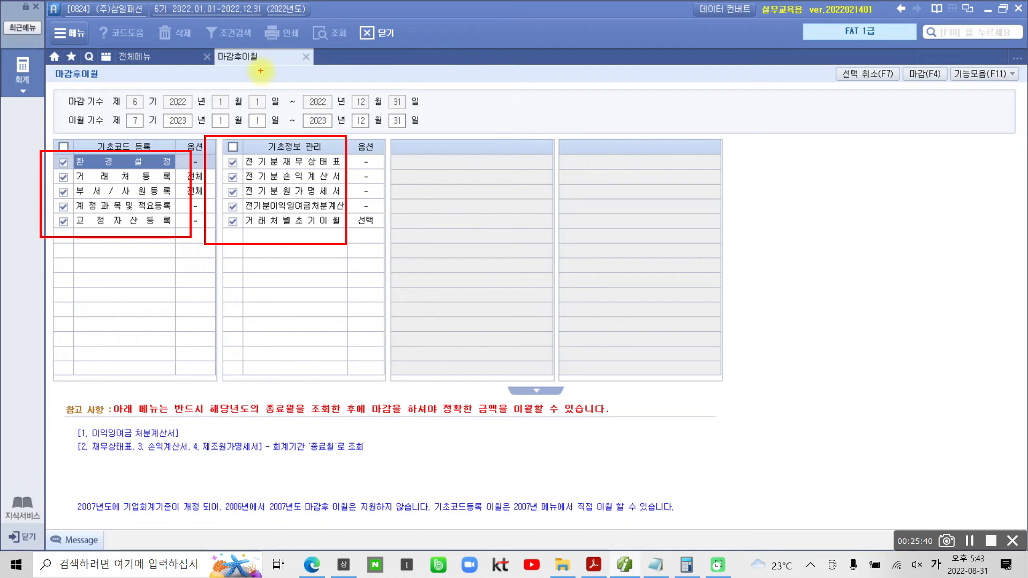
mouse_move(116, 113)
left_mouse_down()
mouse_move(292, 132)
mouse_move(435, 131)
left_mouse_up()
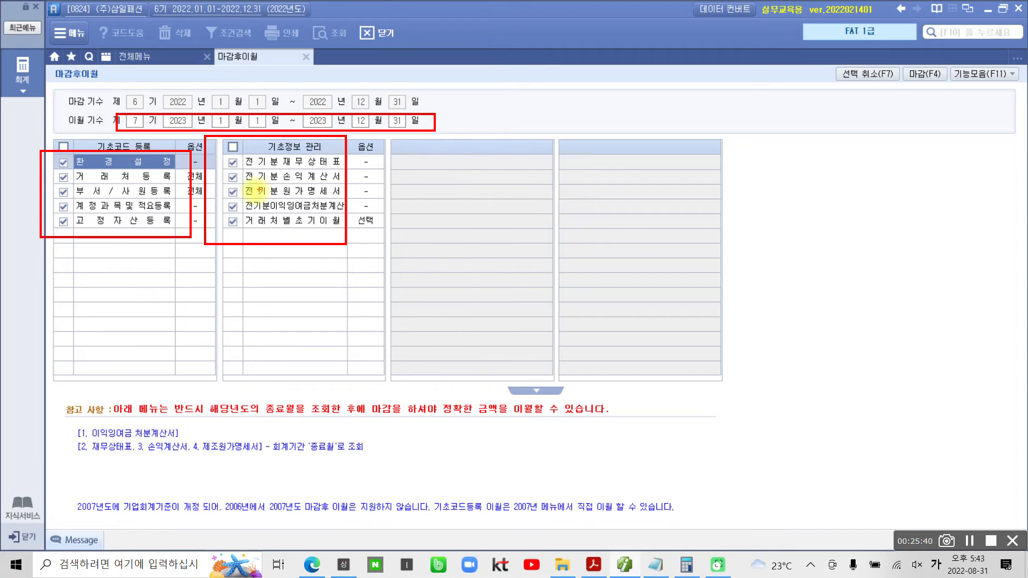
left_click_drag(348, 221, 364, 217)
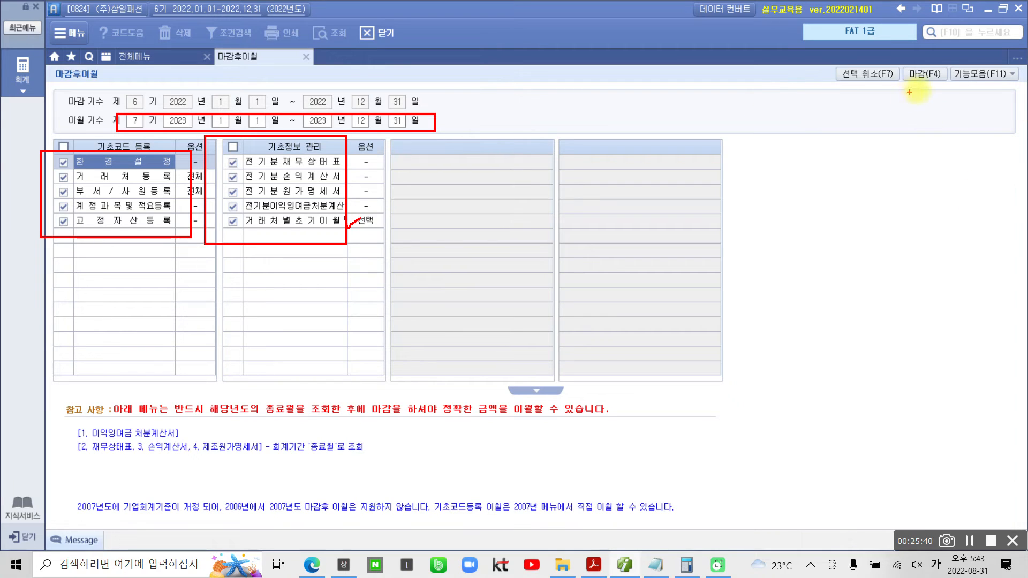
mouse_move(910, 230)
left_mouse_down()
mouse_move(918, 96)
mouse_move(900, 99)
mouse_move(927, 94)
left_mouse_up()
key("Escape")
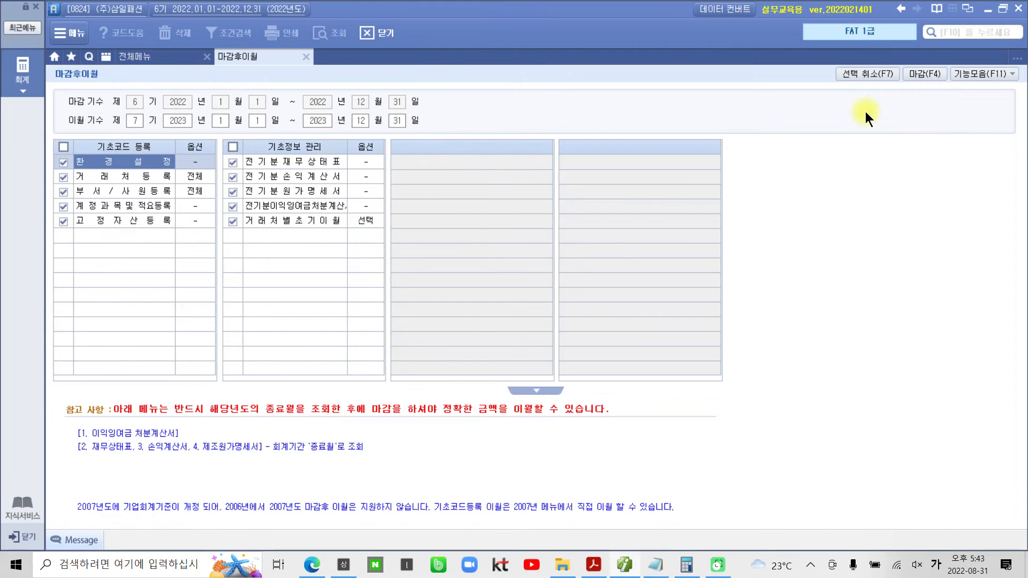
Step: Start the 마감 operation and underline the notice's lines about the 실무버전 feature and the 교육용 data carryover limitation
left_click(919, 76)
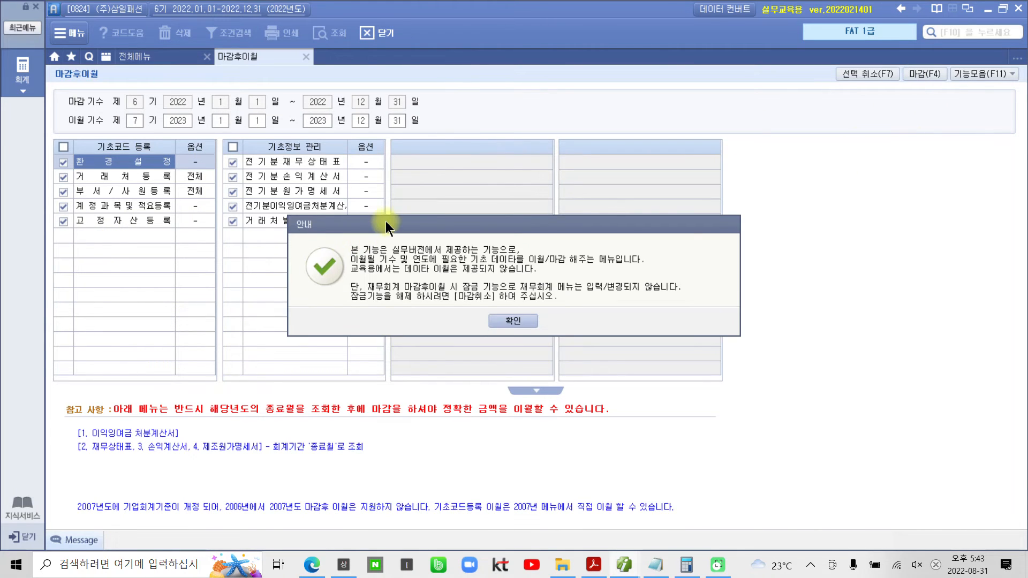
left_click_drag(385, 221, 302, 238)
key("ctrl+2")
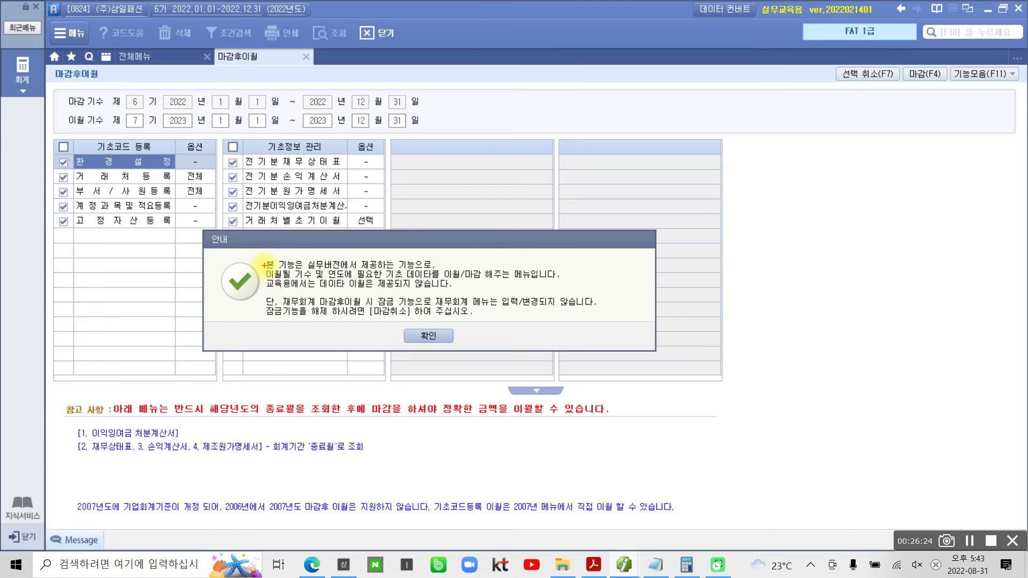
left_click_drag(264, 268, 431, 264)
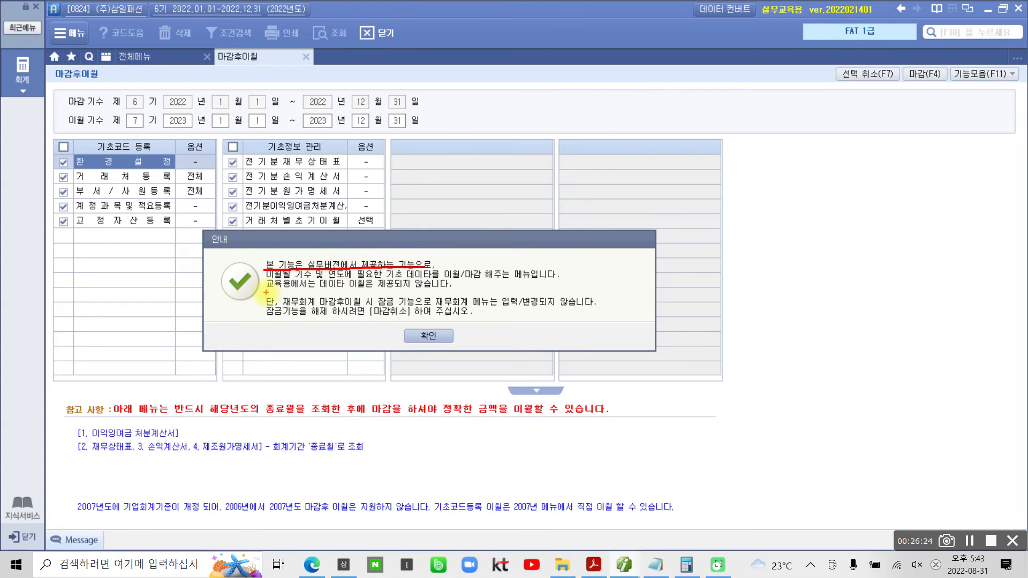
left_click_drag(260, 294, 444, 293)
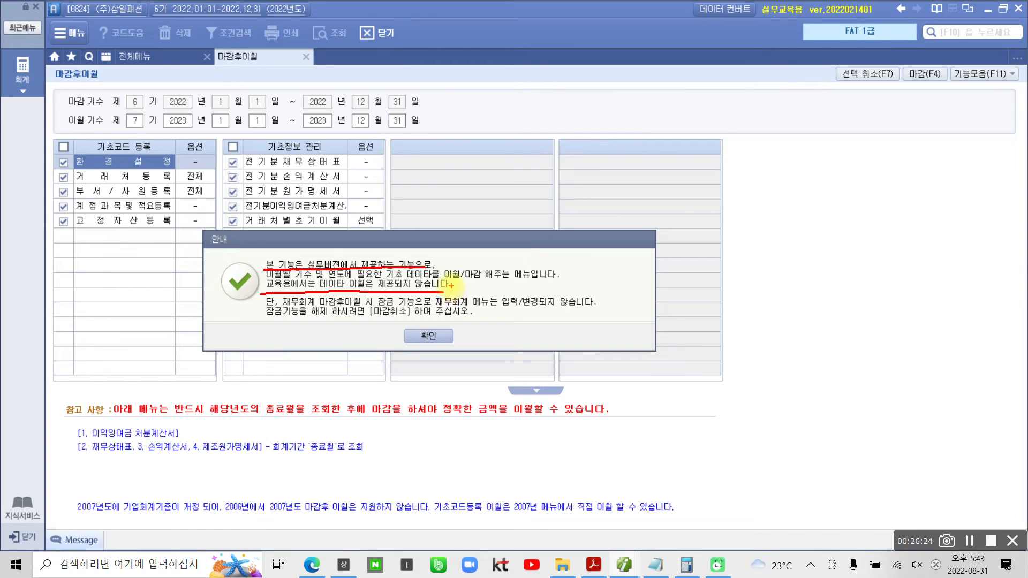
Step: Confirm the 마감 notice, box the 마감 status label, and close the 마감후이월 screen
left_click(423, 335)
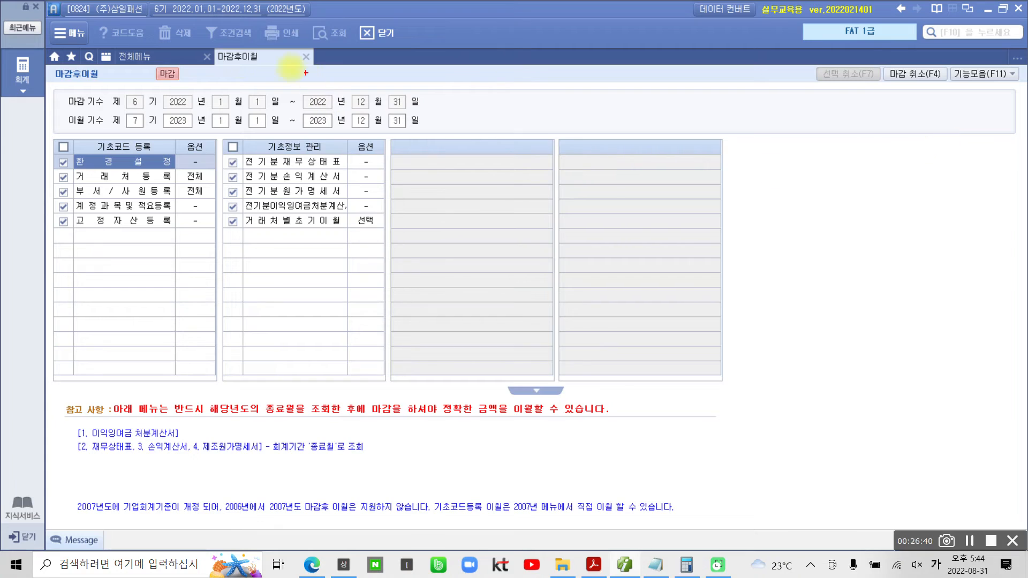
left_click_drag(143, 66, 193, 88)
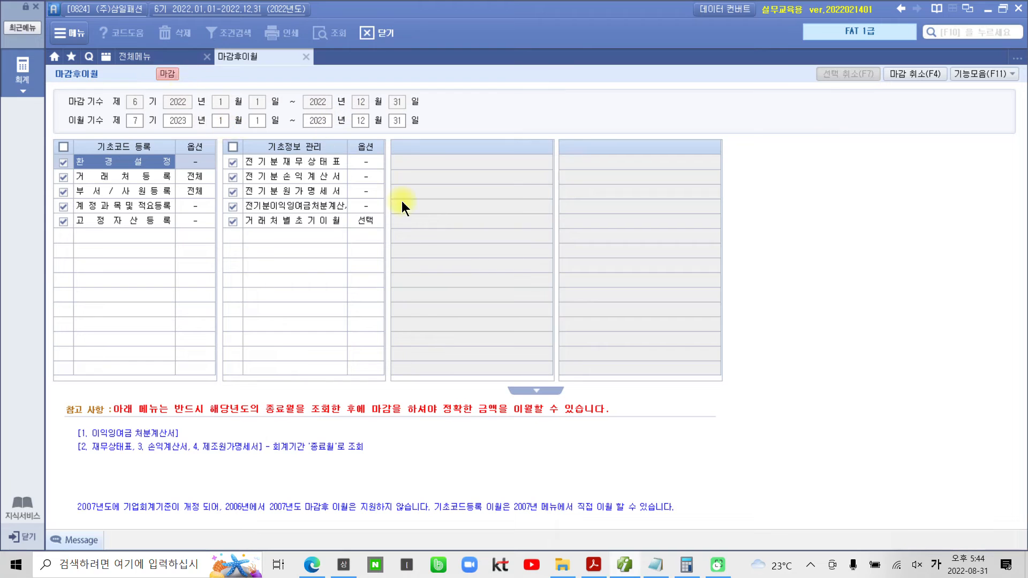
left_click(306, 56)
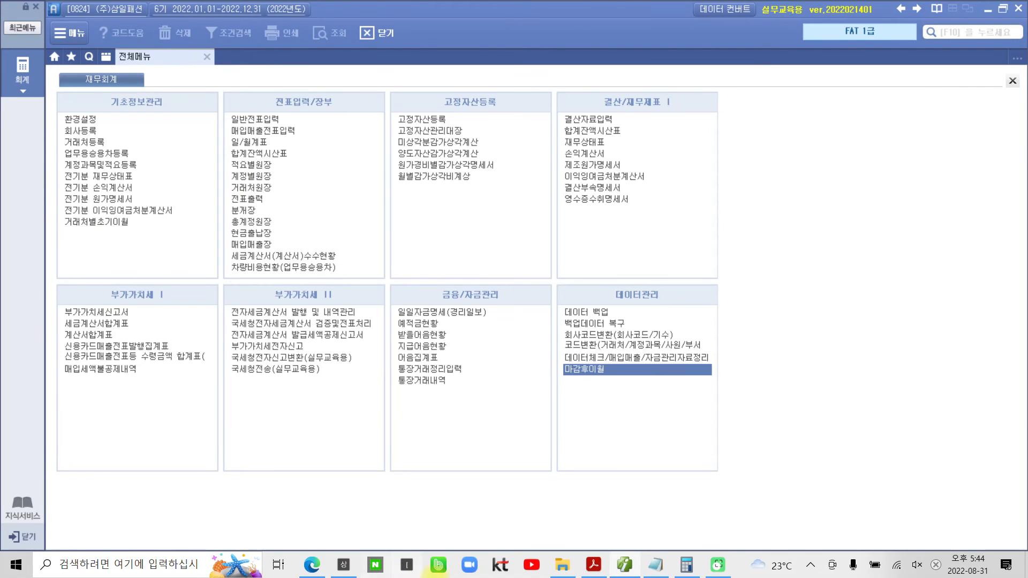
Step: Switch to the PDF textbook in Acrobat Reader and review the 장부마감하기 solution pages through to the 손익계산서의 작성 section
left_click(593, 565)
scroll(574, 447, "down", 3)
scroll(574, 448, "down", 15)
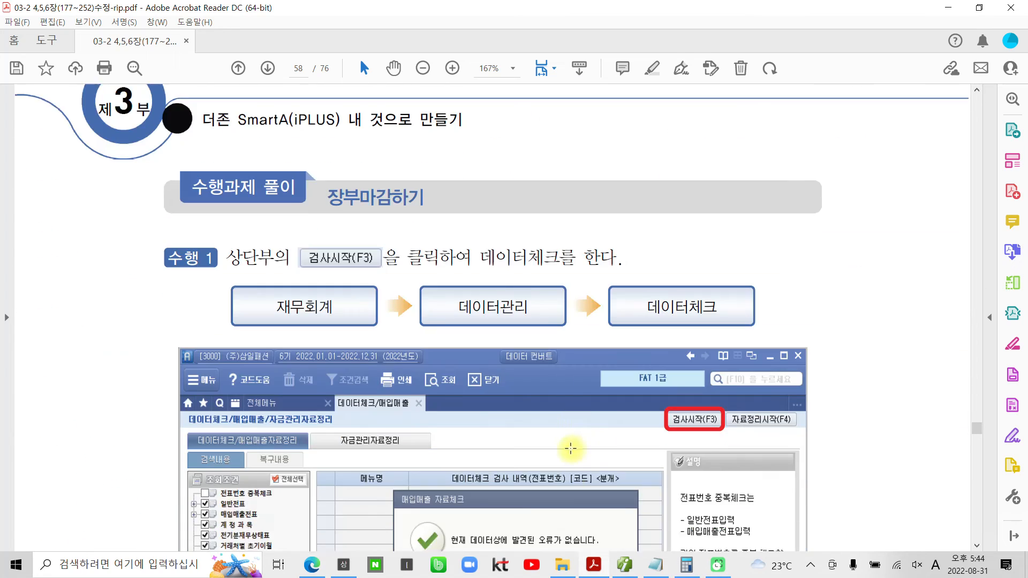
scroll(528, 449, "down", 15)
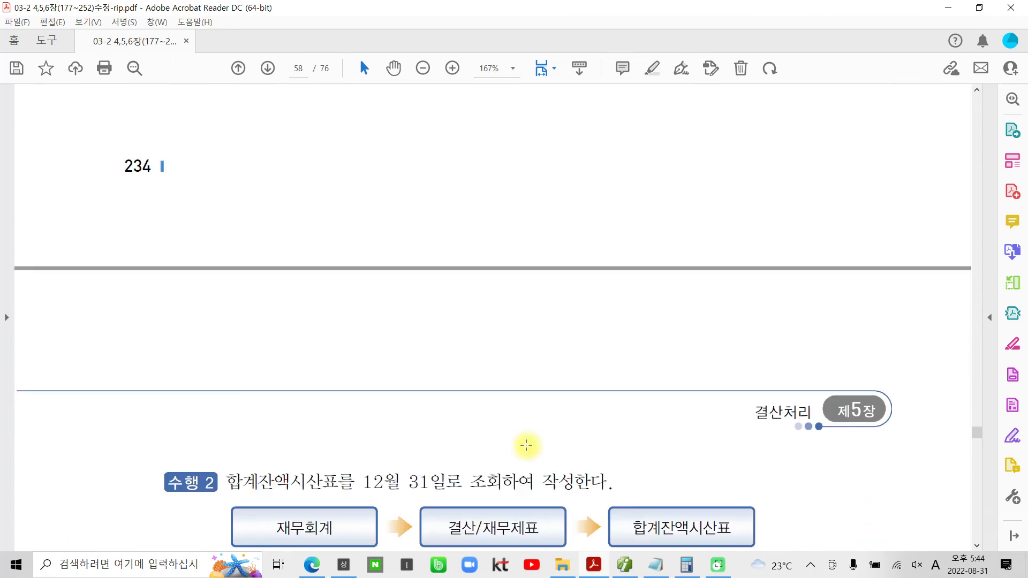
scroll(526, 444, "down", 15)
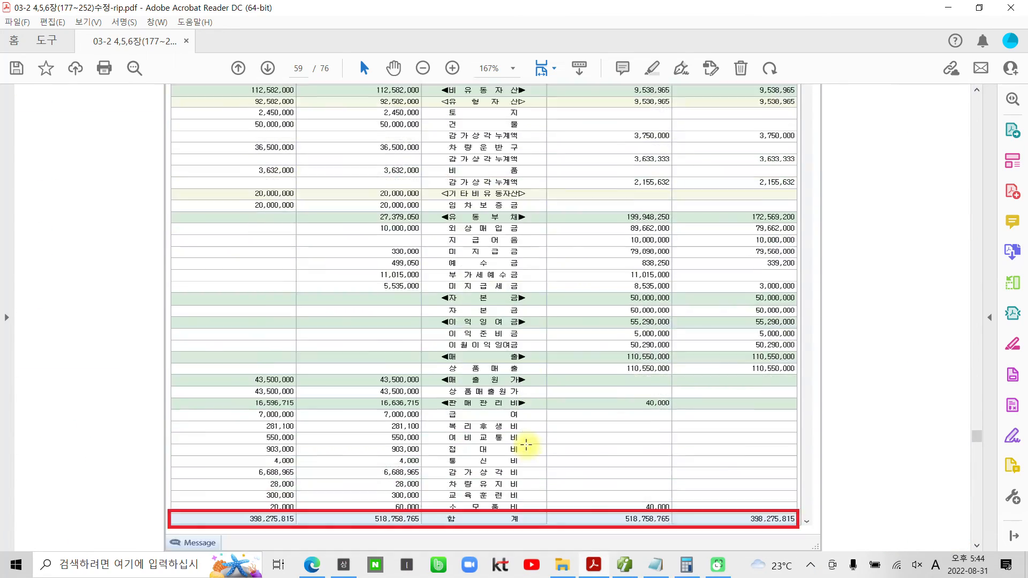
scroll(527, 445, "down", 15)
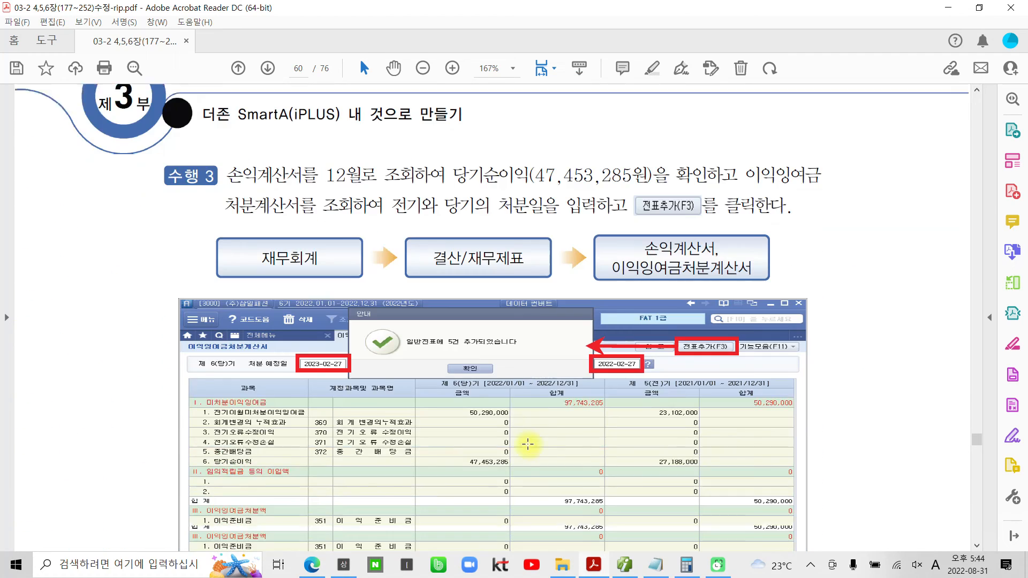
scroll(527, 444, "down", 15)
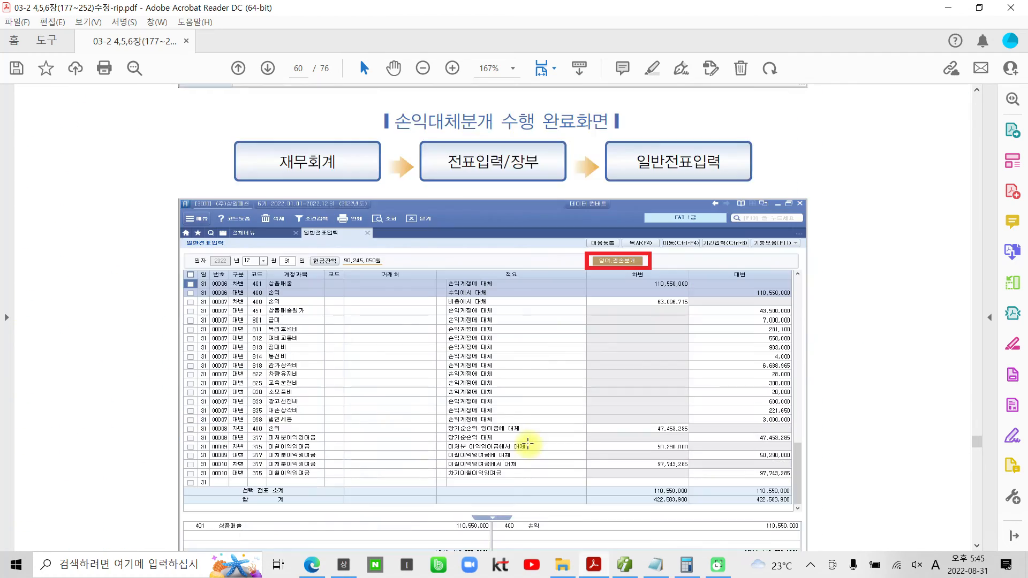
scroll(527, 443, "down", 15)
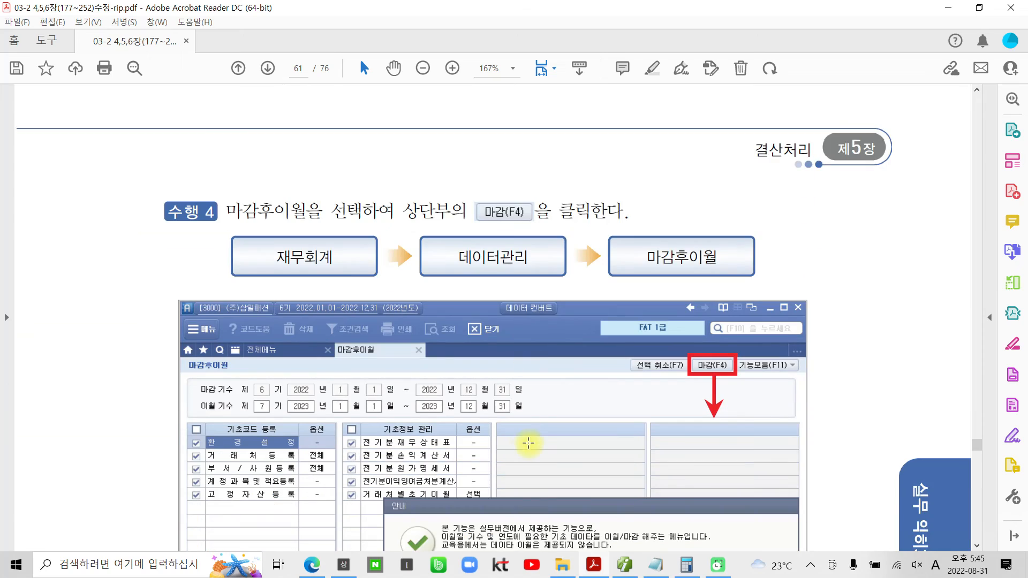
scroll(526, 449, "down", 15)
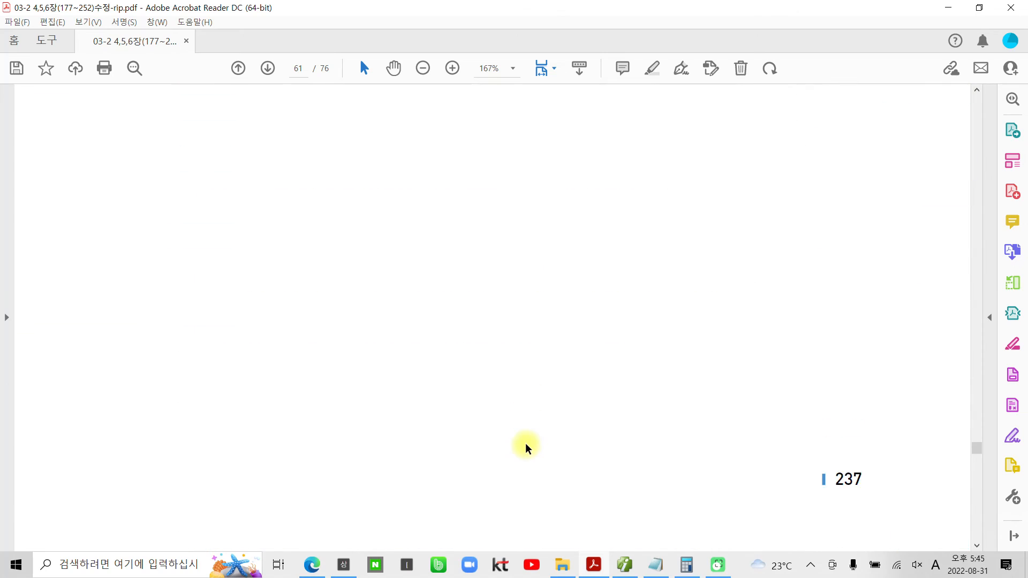
scroll(526, 448, "down", 10)
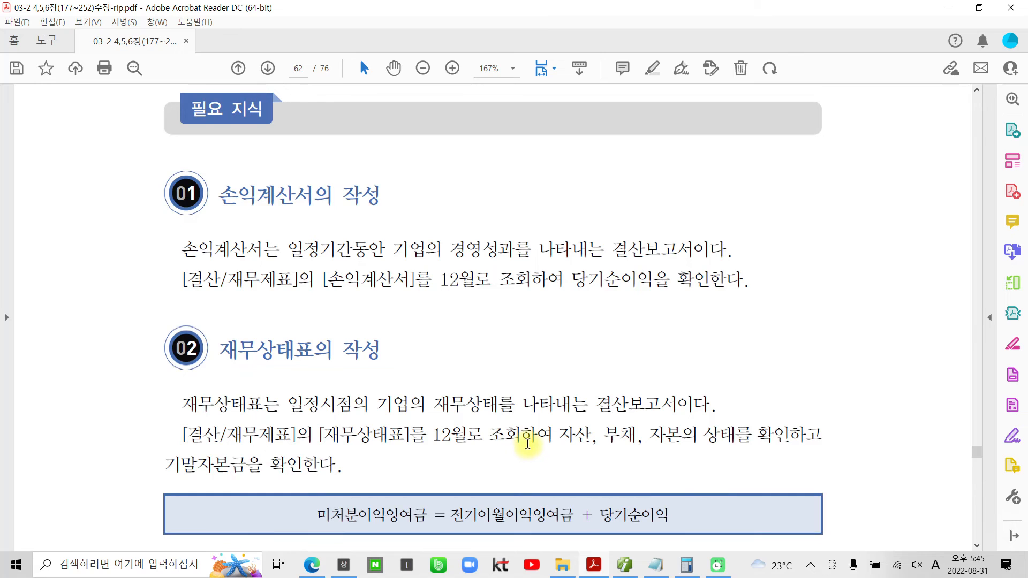
scroll(527, 443, "down", 1)
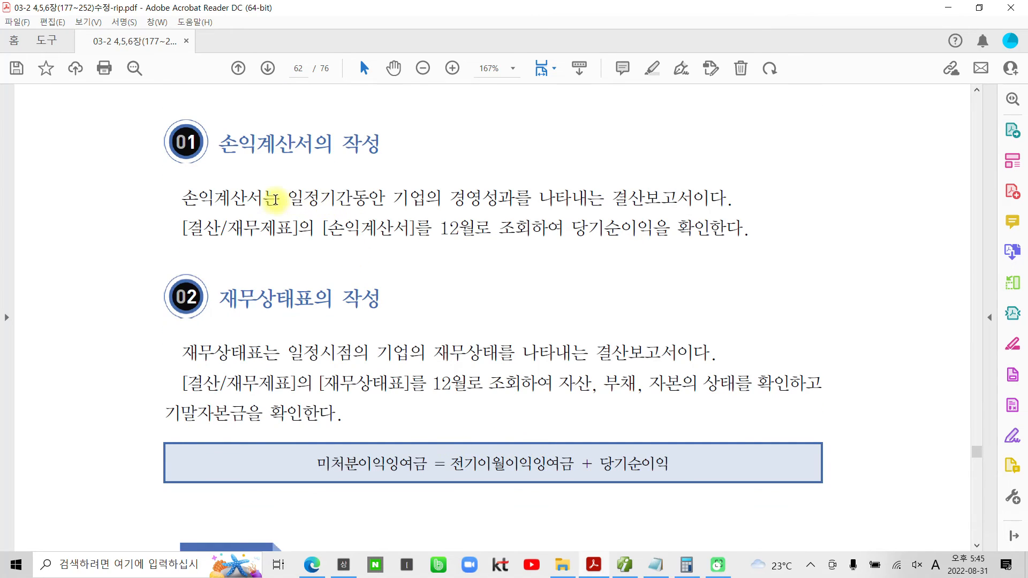
Step: Box the headings 손익계산서의 작성 and 재무상태표의 작성, and clear the boxes
mouse_move(217, 119)
left_mouse_down()
mouse_move(408, 172)
mouse_move(473, 172)
left_mouse_up()
mouse_move(210, 273)
left_mouse_down()
mouse_move(430, 336)
mouse_move(436, 325)
left_mouse_up()
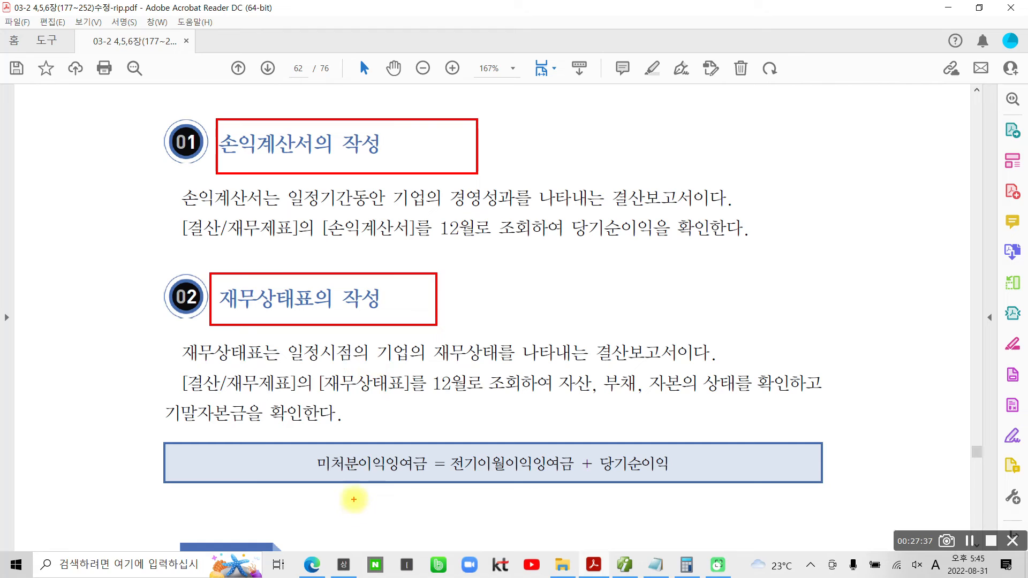
key("Escape")
Step: Under 재무제표 작성하기, highlight the 당기분 손익계산서 and 당기분 재무상태표 instructions in 수행 1 and 2 and the date 12월 31일 in 수행 3
scroll(423, 248, "down", 7)
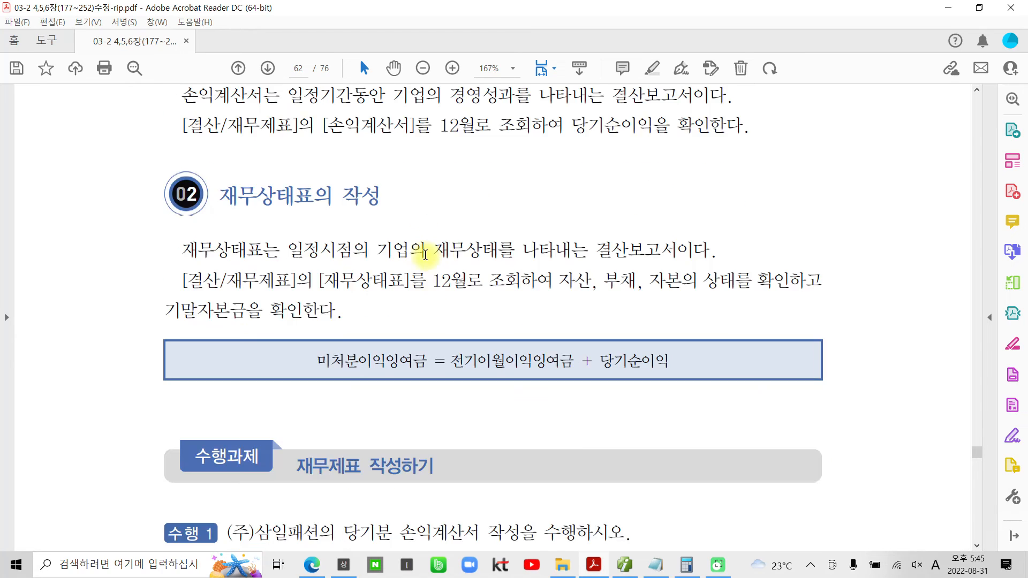
scroll(412, 338, "down", 5)
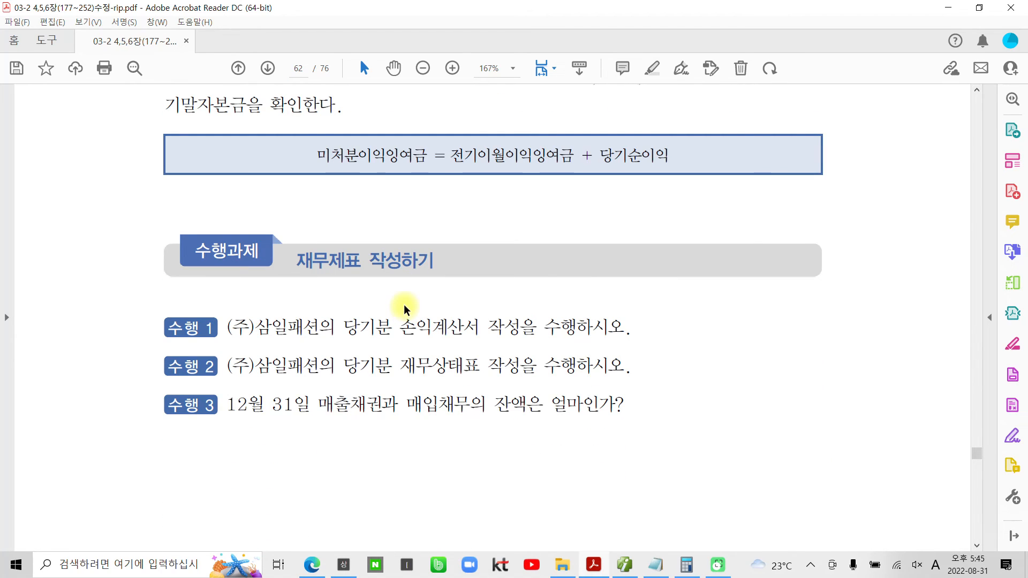
scroll(404, 308, "down", 2)
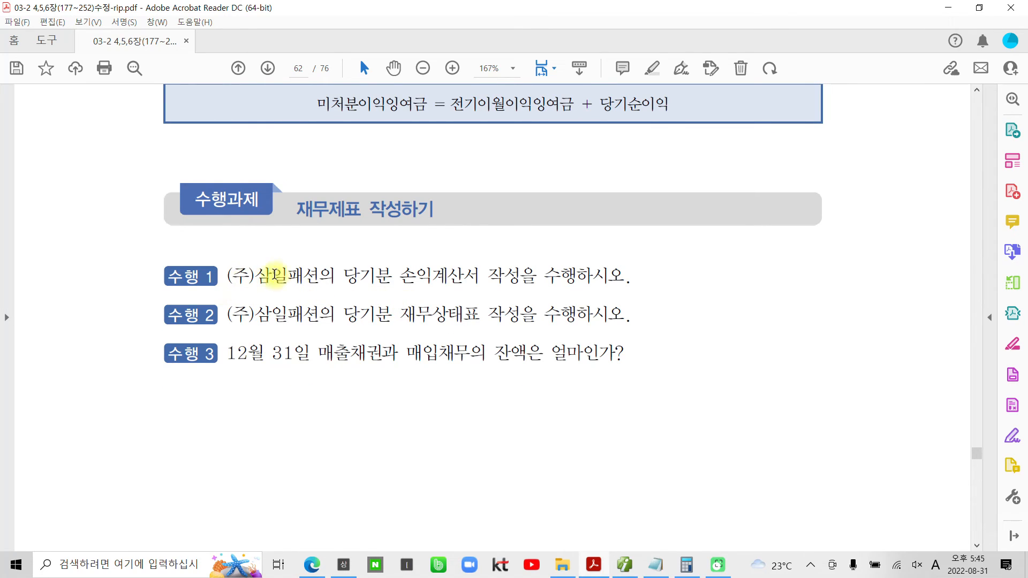
left_click_drag(340, 275, 623, 277)
right_click(592, 274)
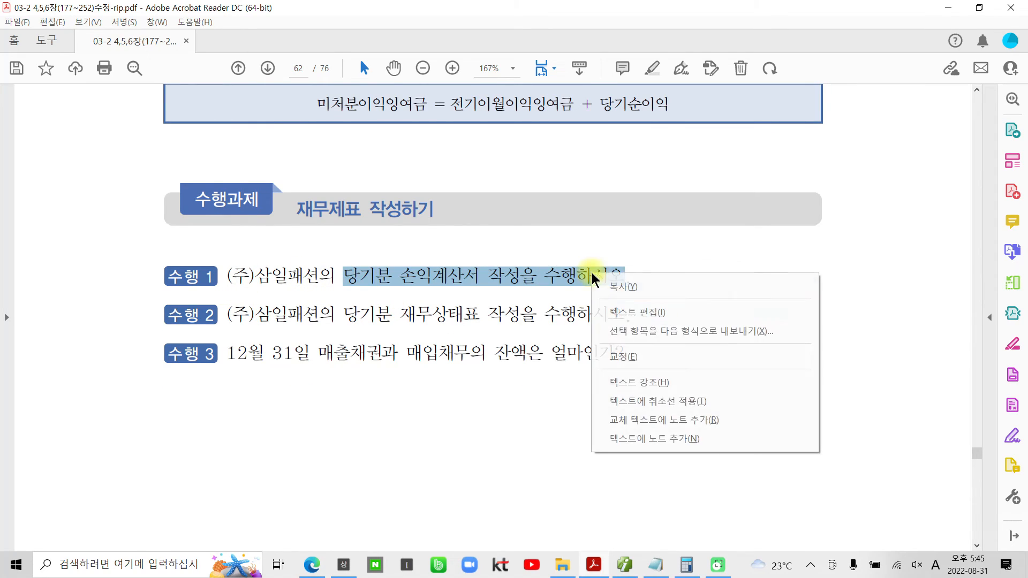
left_click(645, 382)
left_click_drag(343, 314, 625, 315)
right_click(564, 318)
left_click(636, 427)
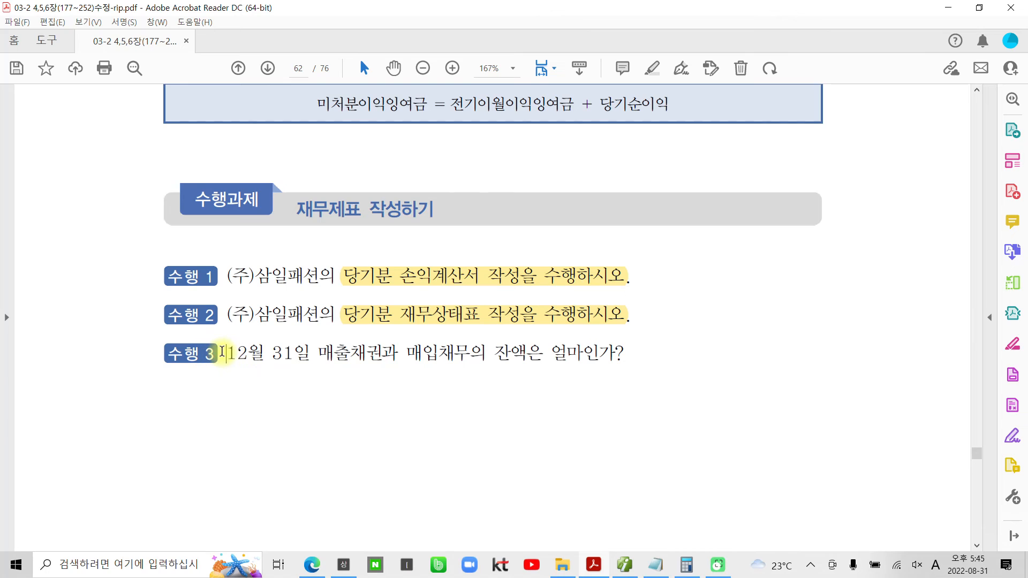
left_click_drag(222, 353, 310, 355)
right_click(300, 357)
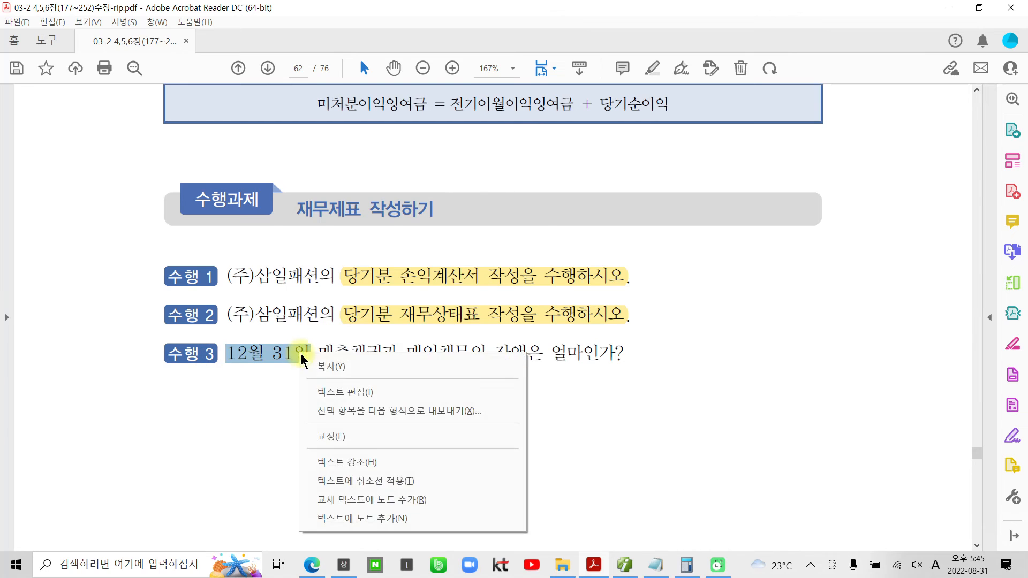
left_click(347, 461)
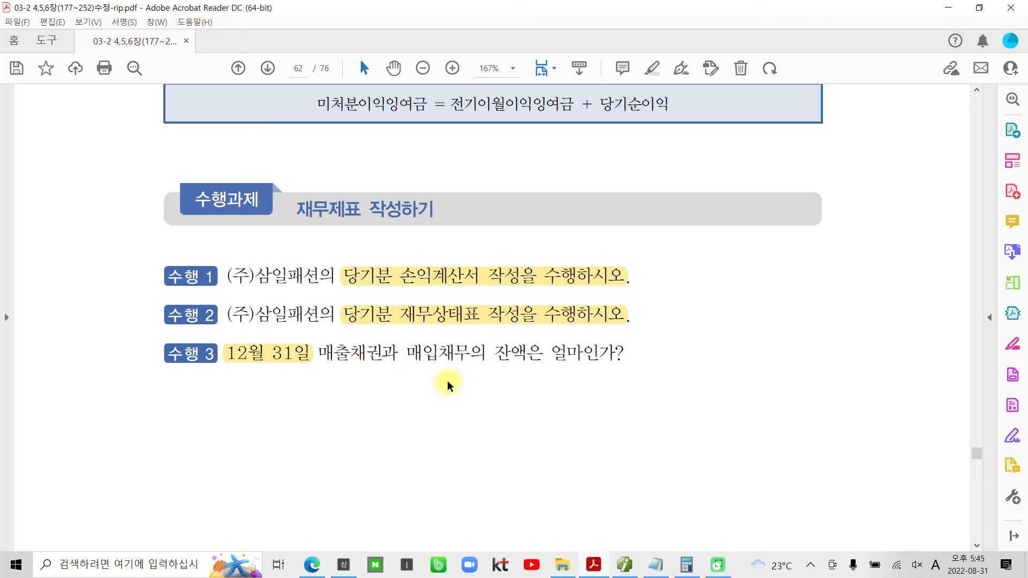
Step: Underline 매출채권 and 매입채무 in 수행 3, tick 손익계산서 and 재무상태표 in the tasks above, and clear the marks
left_click_drag(316, 366, 472, 366)
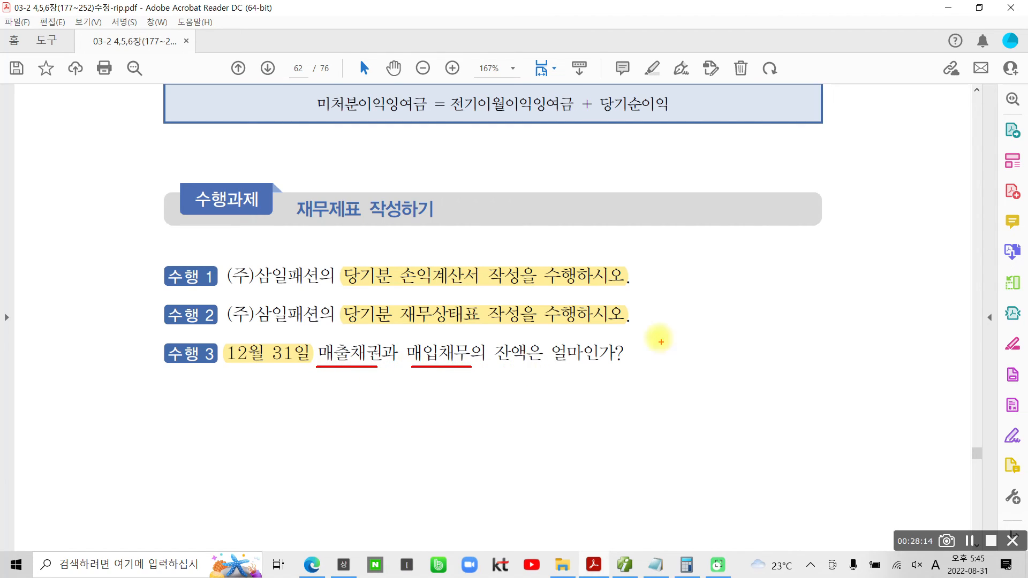
mouse_move(481, 257)
left_mouse_down()
mouse_move(482, 267)
mouse_move(496, 257)
left_mouse_up()
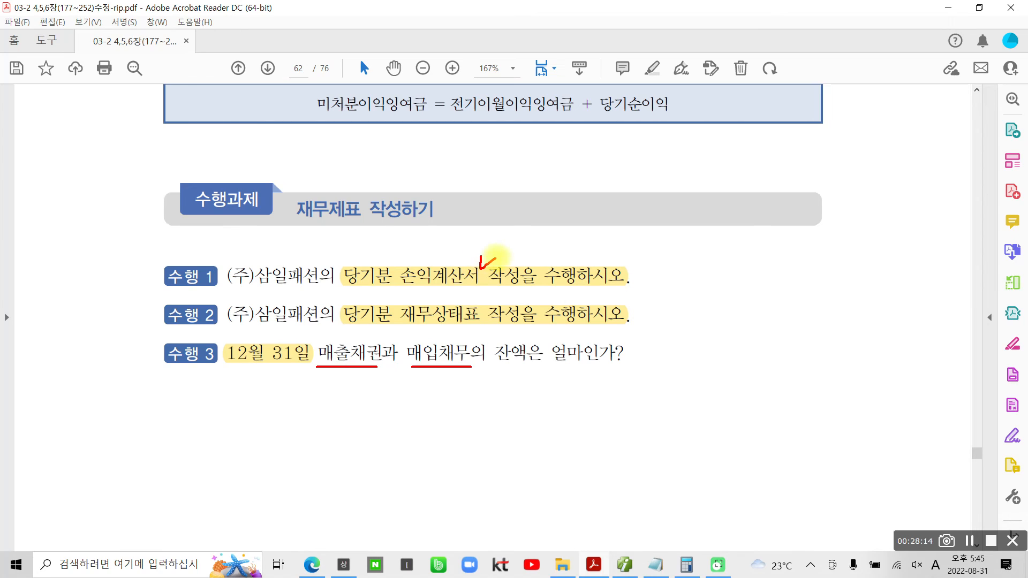
mouse_move(481, 301)
left_mouse_down()
mouse_move(483, 312)
mouse_move(499, 300)
left_mouse_up()
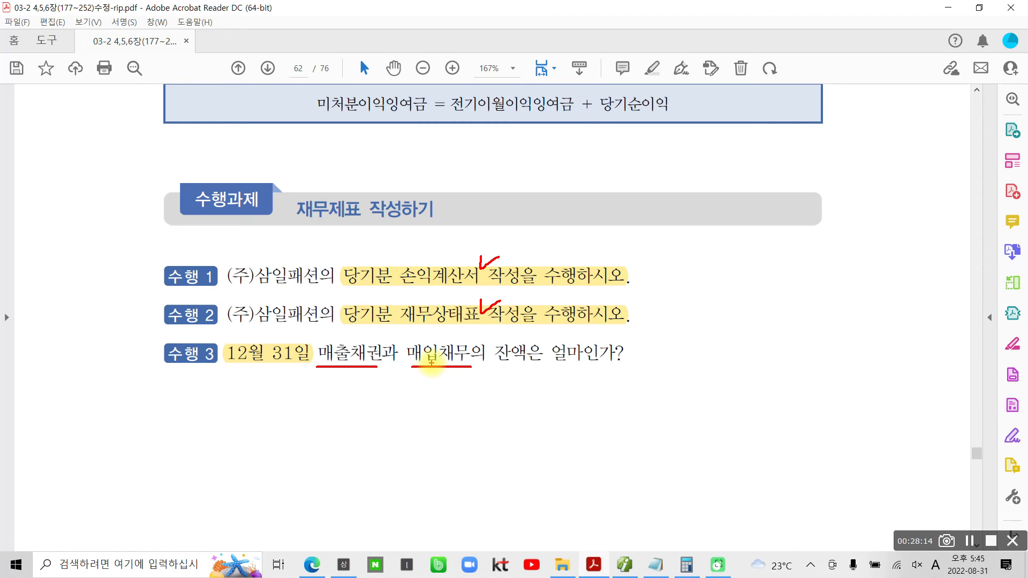
key("Escape")
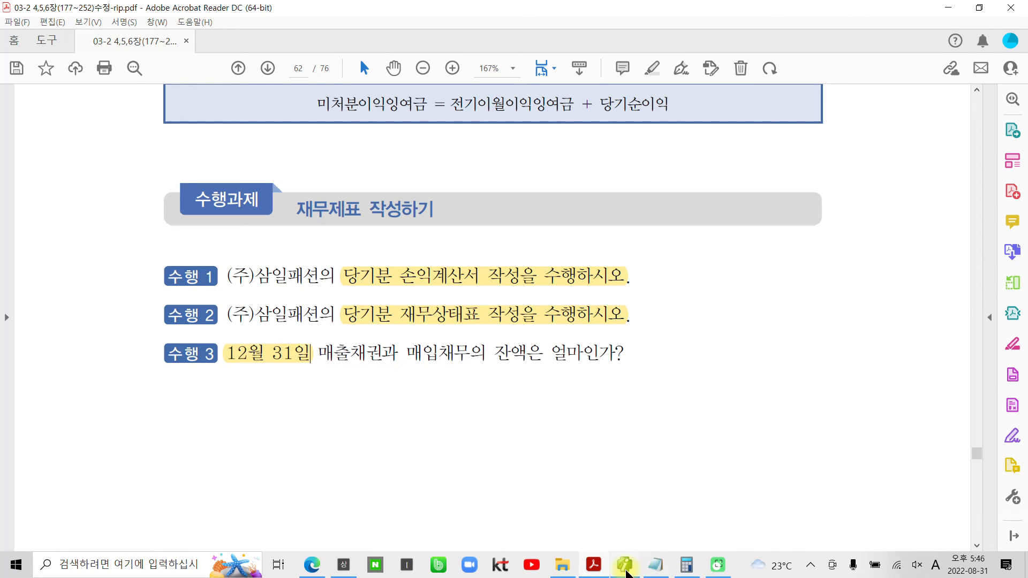
Step: Switch to SmartA, query the 재무상태표 for December 2022, and narrow its 과목 column
left_click(625, 567)
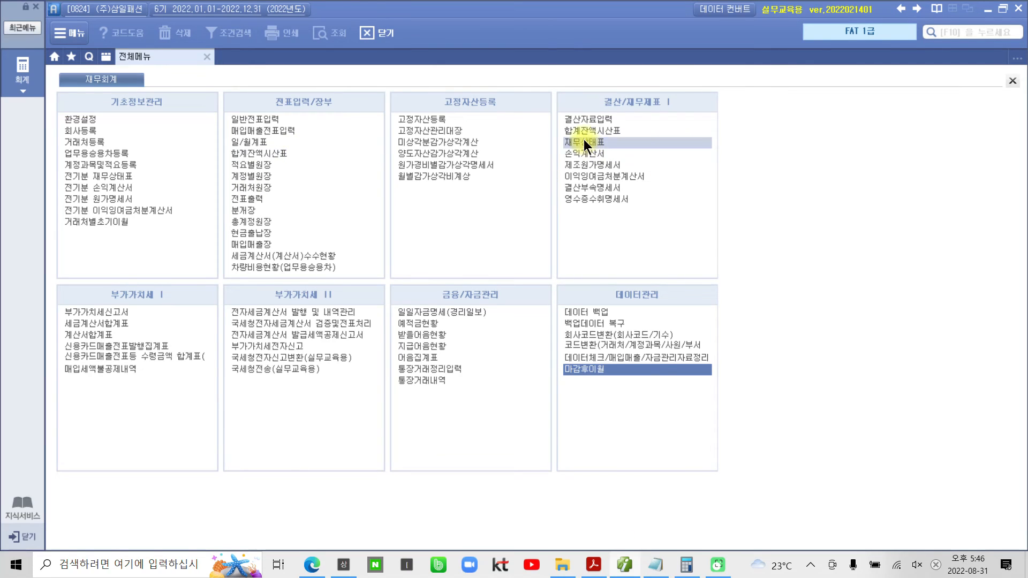
left_click(584, 141)
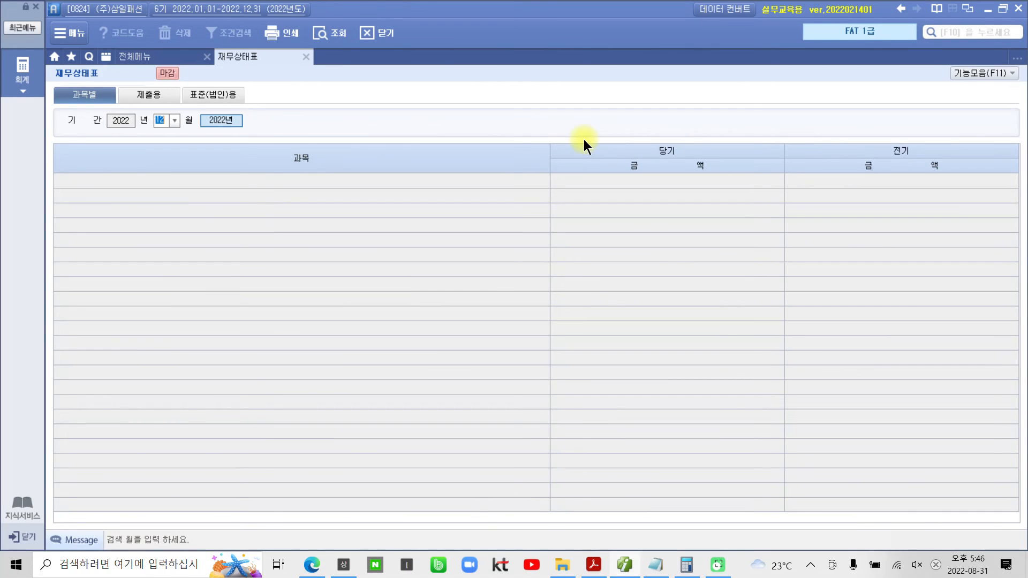
key("Return")
left_click_drag(538, 157, 333, 170)
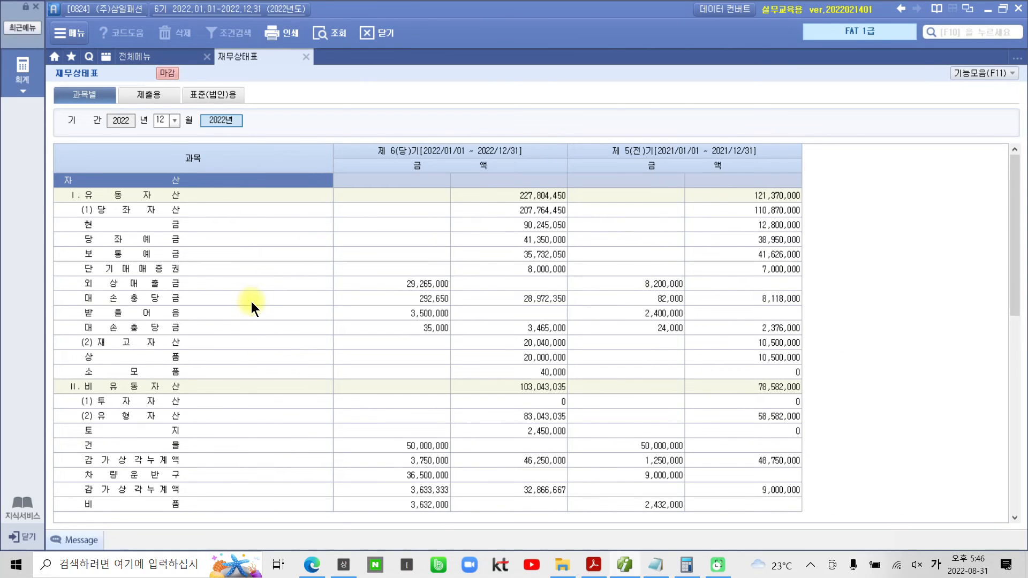
Step: Examine the 외상매출금 and 받을어음 rows of the 재무상태표, selecting each in turn
left_click(123, 284)
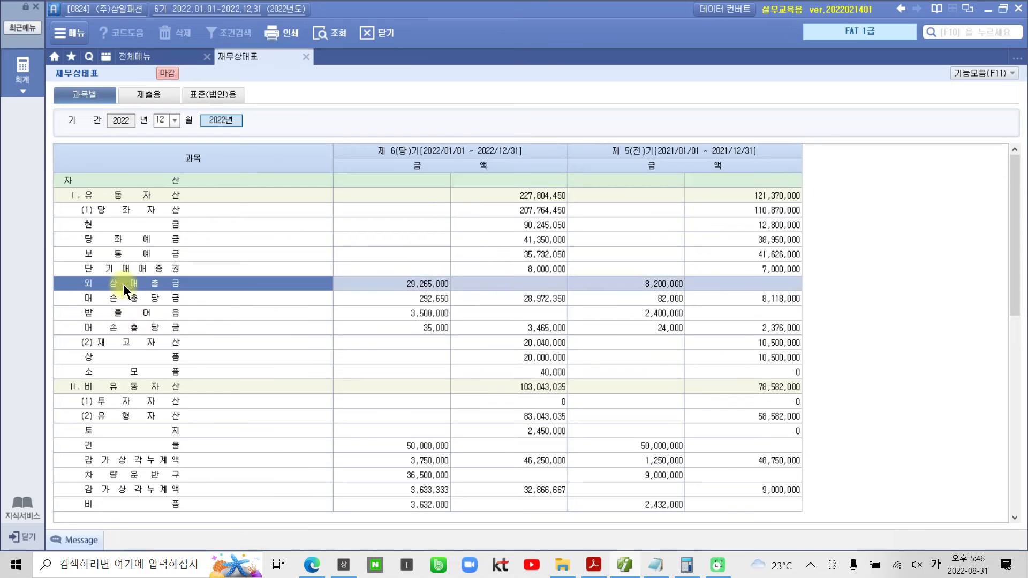
left_click(125, 310)
left_click(131, 286)
left_click(130, 313)
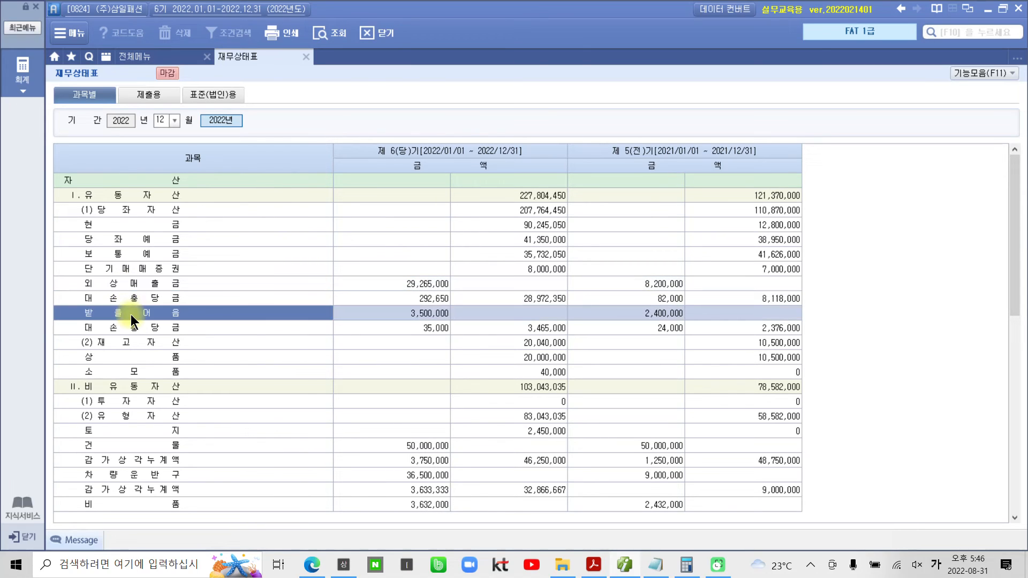
left_click(136, 288)
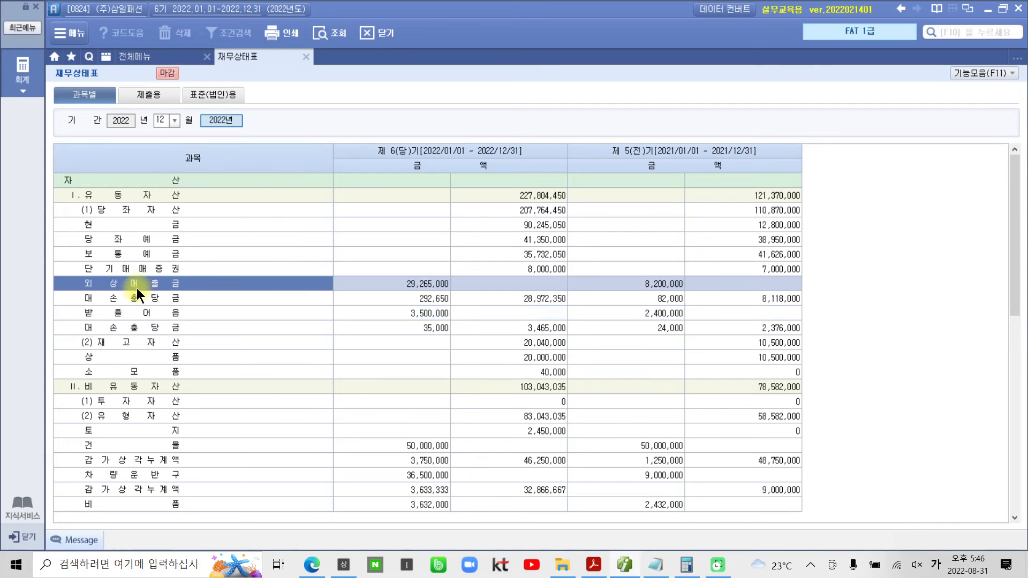
left_click(137, 314)
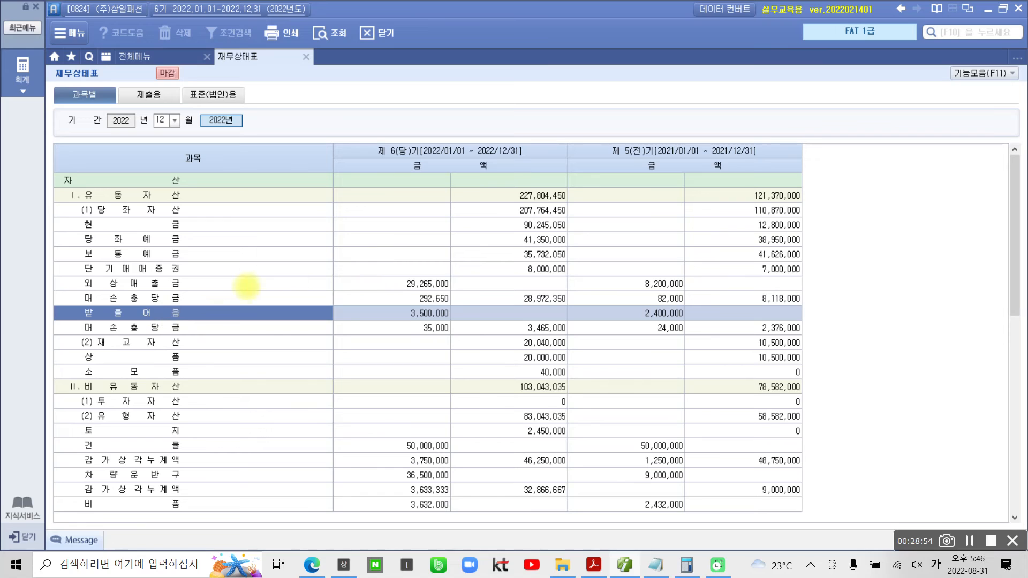
Step: Box and tick 외상매출금, and box its current-period amount and the net amount after 대손충당금
left_click_drag(75, 274, 201, 290)
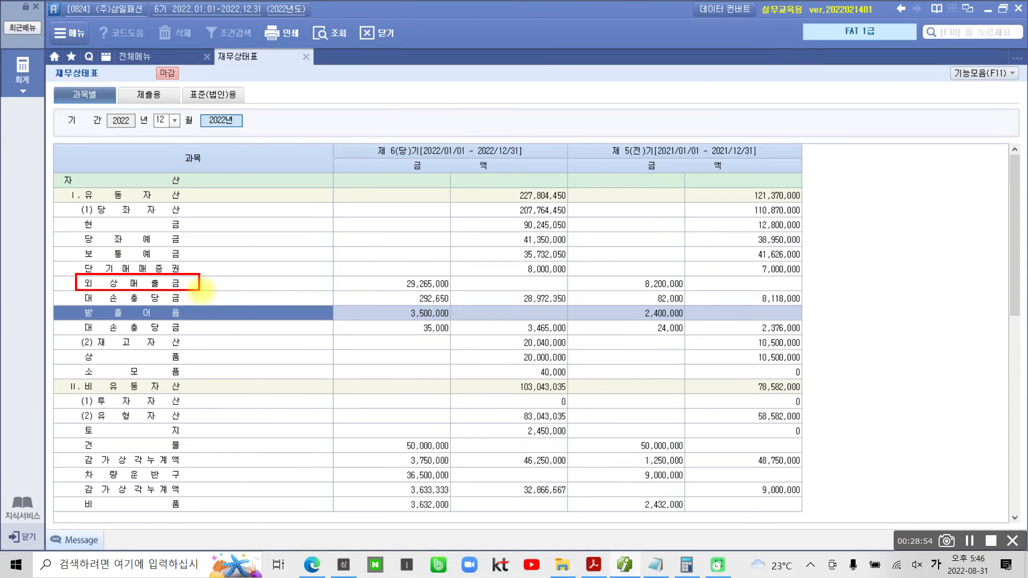
left_click_drag(356, 275, 454, 291)
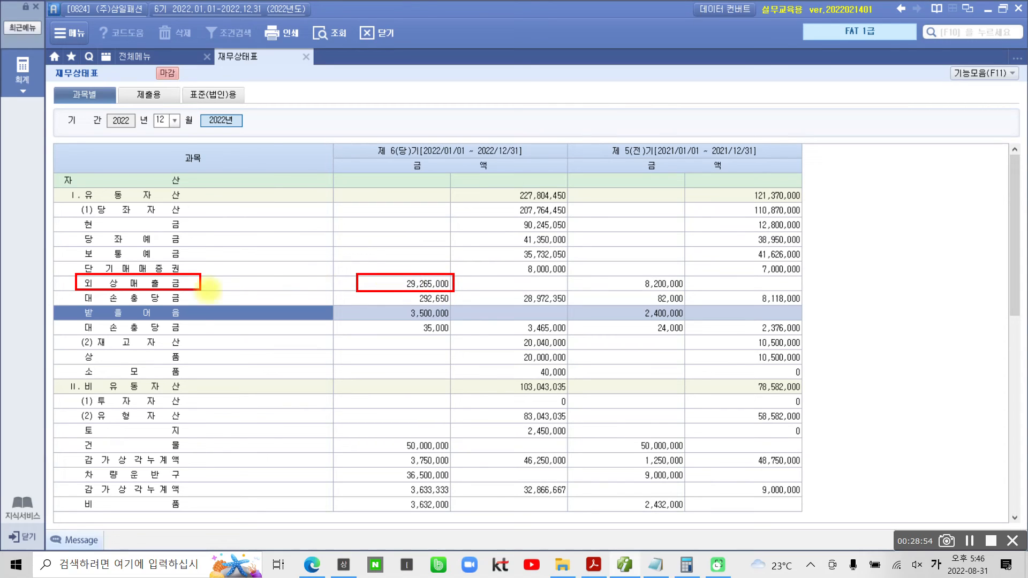
left_click_drag(199, 273, 231, 274)
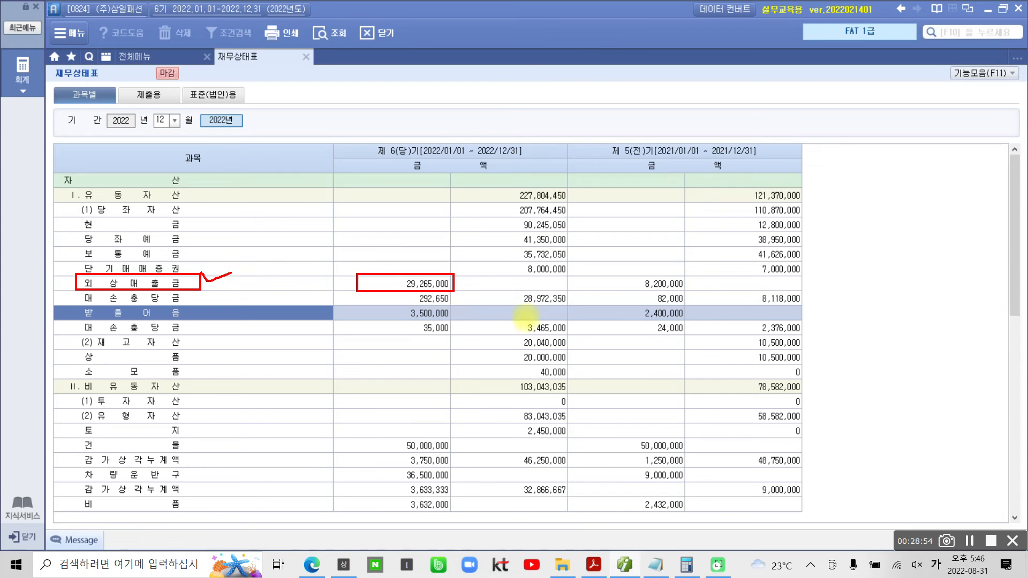
left_click_drag(498, 292, 569, 307)
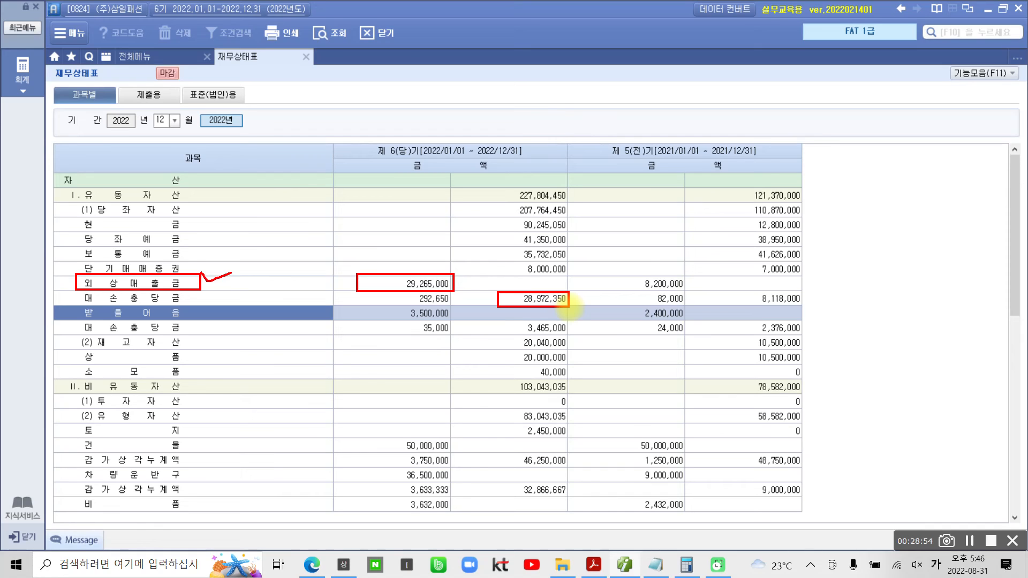
Step: Circle 받을어음, mark the fronts of the 외상매출금 and 받을어음 amounts with circles, and underline the 받을어음 amount
mouse_move(357, 290)
left_mouse_down()
mouse_move(377, 273)
mouse_move(377, 293)
left_mouse_up()
mouse_move(81, 308)
left_mouse_down()
mouse_move(85, 326)
mouse_move(203, 308)
mouse_move(67, 311)
left_mouse_up()
left_click_drag(369, 306, 376, 322)
left_click_drag(397, 325, 461, 325)
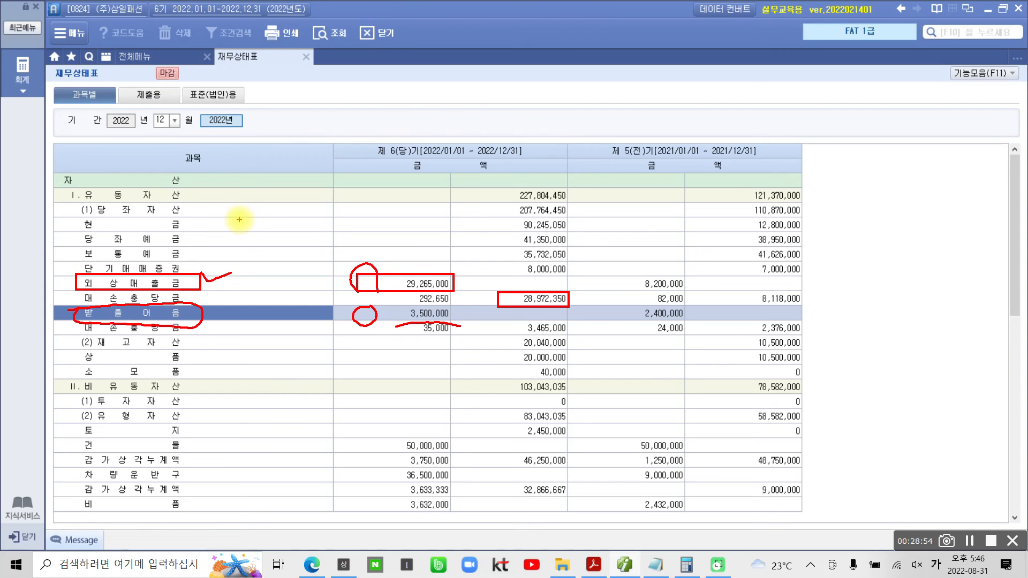
Step: Circle the 제출용 view, point an arrow at it, and handwrite the note 통합계정 over the statement
mouse_move(155, 121)
left_mouse_down()
mouse_move(167, 104)
mouse_move(120, 88)
mouse_move(159, 117)
mouse_move(237, 234)
mouse_move(154, 169)
mouse_move(177, 122)
left_mouse_up()
left_click_drag(250, 224, 273, 204)
mouse_move(252, 237)
left_mouse_down()
mouse_move(276, 216)
mouse_move(295, 231)
mouse_move(285, 255)
left_mouse_up()
left_click_drag(292, 180, 314, 202)
left_click_drag(298, 219, 317, 244)
left_click_drag(323, 179, 333, 235)
left_click_drag(333, 198, 354, 211)
mouse_move(343, 238)
left_mouse_down()
mouse_move(338, 271)
mouse_move(343, 260)
left_mouse_up()
left_click_drag(362, 206, 377, 220)
mouse_move(379, 199)
left_mouse_down()
mouse_move(383, 189)
mouse_move(388, 219)
left_mouse_up()
mouse_move(396, 190)
left_mouse_down()
mouse_move(412, 239)
mouse_move(423, 206)
left_mouse_up()
left_click_drag(410, 182, 426, 240)
left_click_drag(431, 166, 423, 208)
left_click_drag(430, 182, 447, 201)
left_click_drag(449, 150, 478, 213)
Step: Draw a divider beside the note, handwrite 현금및현금성, 매출채권 and 매입채무 as examples, and circle 통합계정
left_click_drag(471, 98, 594, 364)
mouse_move(487, 81)
left_mouse_down()
mouse_move(515, 134)
mouse_move(542, 90)
mouse_move(557, 123)
mouse_move(588, 75)
mouse_move(599, 131)
mouse_move(632, 80)
left_mouse_up()
mouse_move(649, 30)
left_mouse_down()
mouse_move(657, 79)
mouse_move(679, 101)
left_mouse_up()
mouse_move(688, 35)
left_mouse_down()
mouse_move(694, 69)
mouse_move(770, 48)
mouse_move(792, 75)
mouse_move(851, 53)
left_mouse_up()
mouse_move(570, 201)
left_mouse_down()
mouse_move(592, 229)
mouse_move(615, 197)
mouse_move(652, 237)
mouse_move(672, 163)
mouse_move(702, 161)
mouse_move(732, 192)
mouse_move(856, 128)
mouse_move(677, 343)
mouse_move(706, 321)
mouse_move(728, 278)
mouse_move(760, 284)
mouse_move(774, 316)
mouse_move(803, 225)
mouse_move(830, 271)
mouse_move(859, 235)
mouse_move(859, 198)
mouse_move(902, 202)
mouse_move(899, 289)
mouse_move(867, 290)
left_mouse_up()
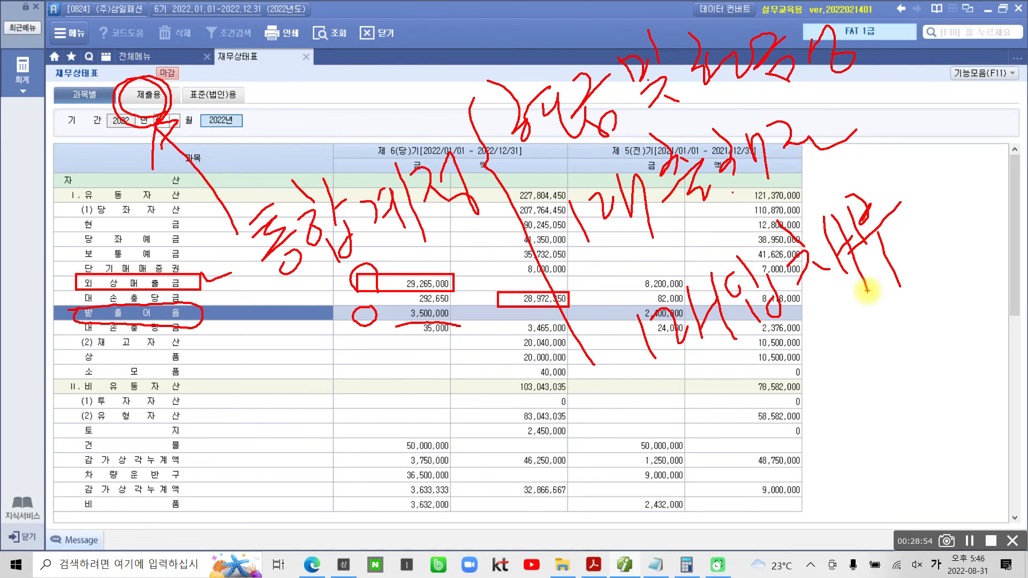
mouse_move(375, 273)
left_mouse_down()
mouse_move(498, 155)
mouse_move(249, 252)
mouse_move(375, 278)
mouse_move(468, 205)
left_mouse_up()
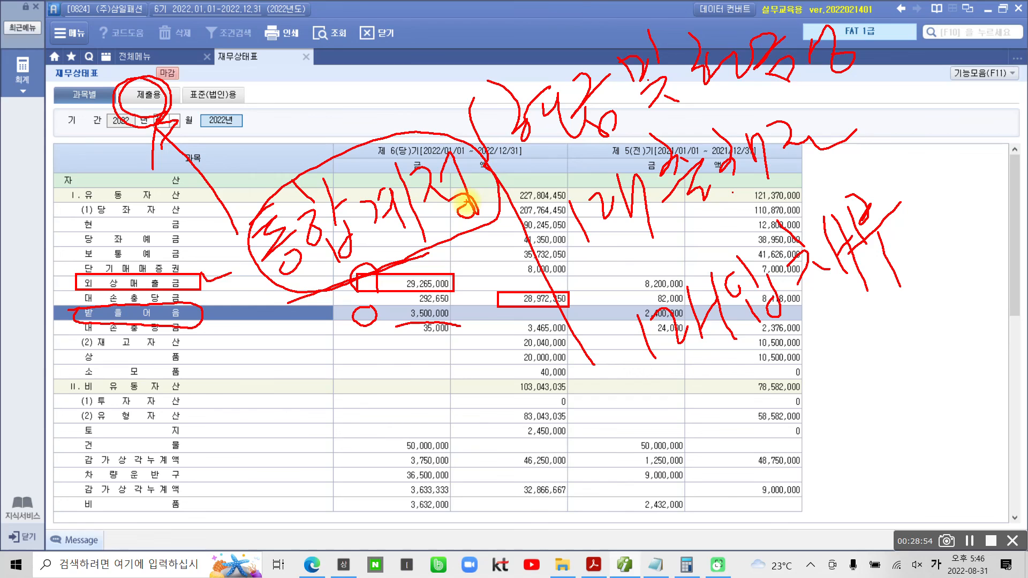
Step: Clear the handwritten notes, show the 제출용 view of the statement, and box 매출채권 and its current-period amount
mouse_move(163, 116)
left_mouse_down()
mouse_move(115, 110)
mouse_move(174, 118)
left_mouse_up()
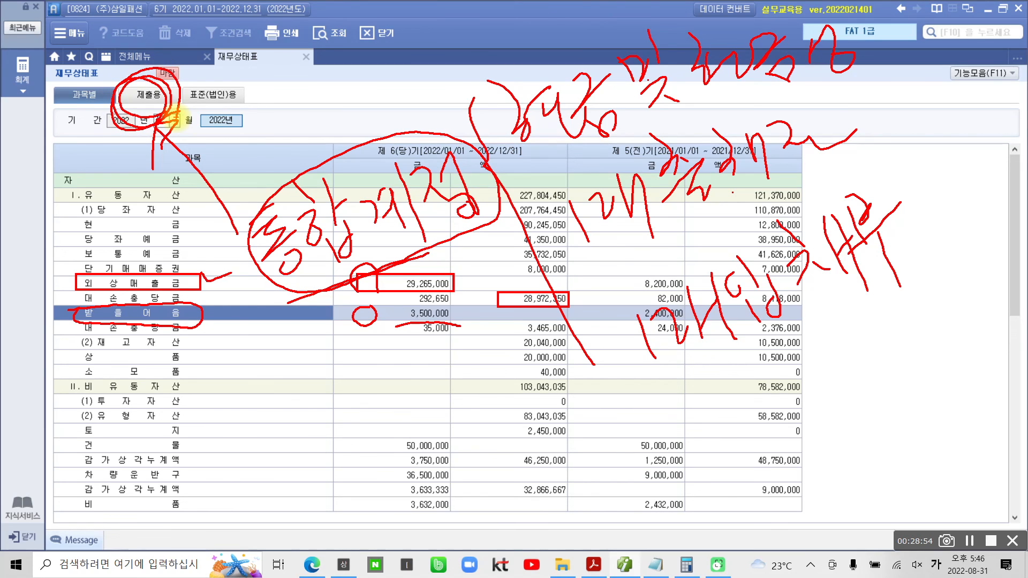
key("Escape")
left_click(147, 95)
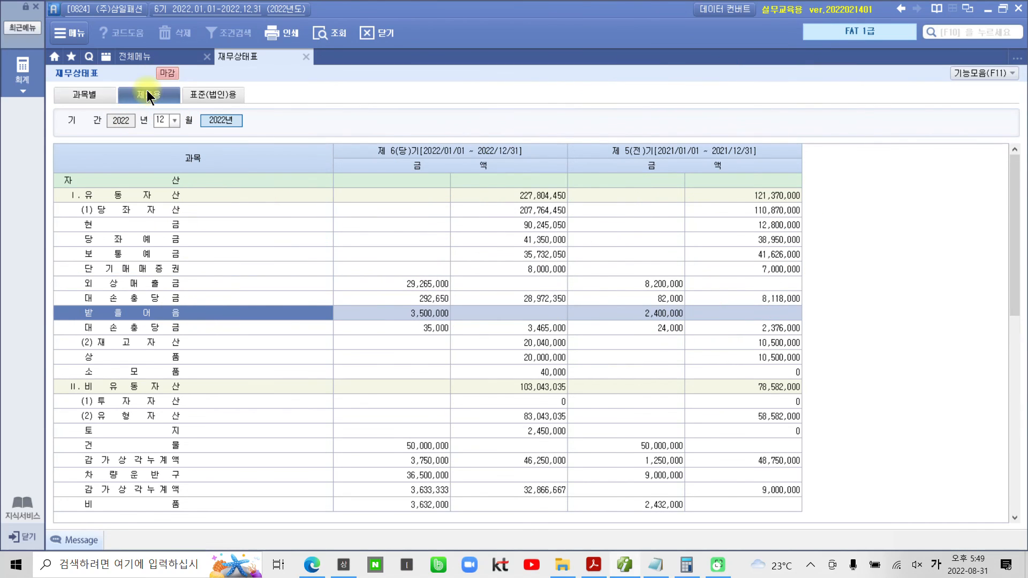
mouse_move(63, 244)
left_mouse_down()
mouse_move(177, 268)
mouse_move(192, 260)
left_mouse_up()
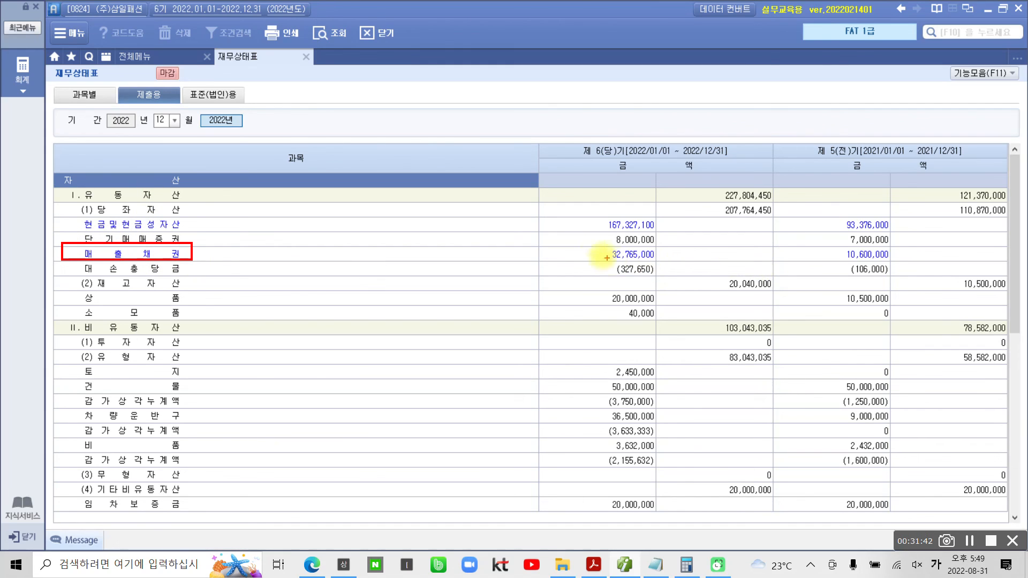
left_click_drag(589, 246, 679, 266)
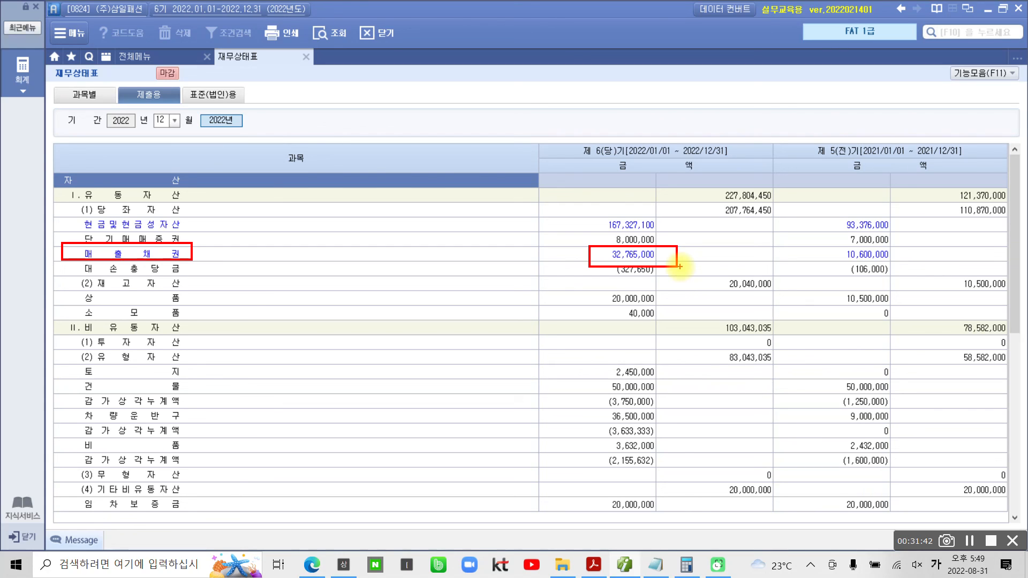
Step: Return to the 과목별 view, box the current-period 외상매출금 net amount after 대손충당금, and clear the marking
left_click(81, 97)
key("ctrl+2")
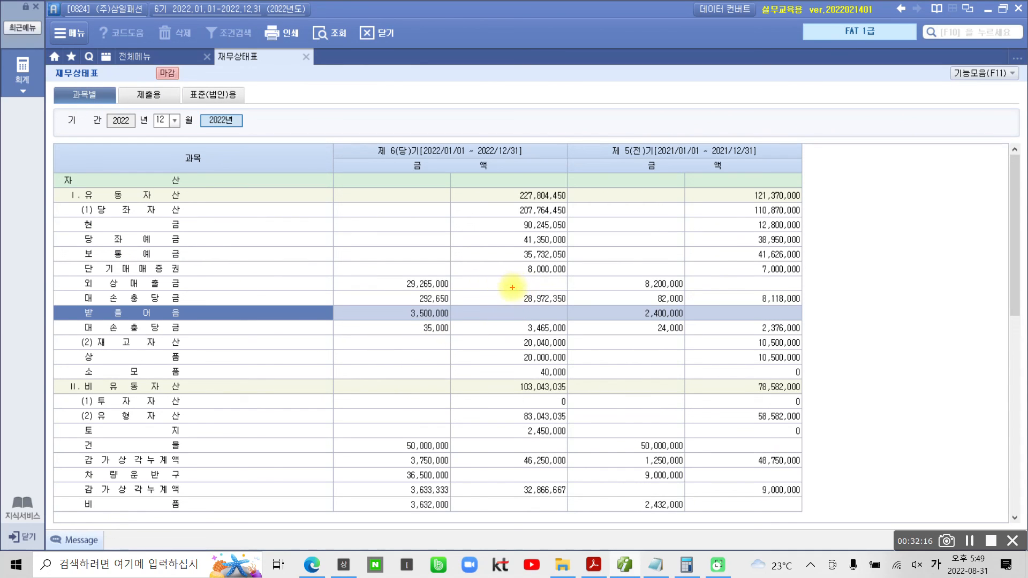
left_click_drag(511, 288, 582, 310)
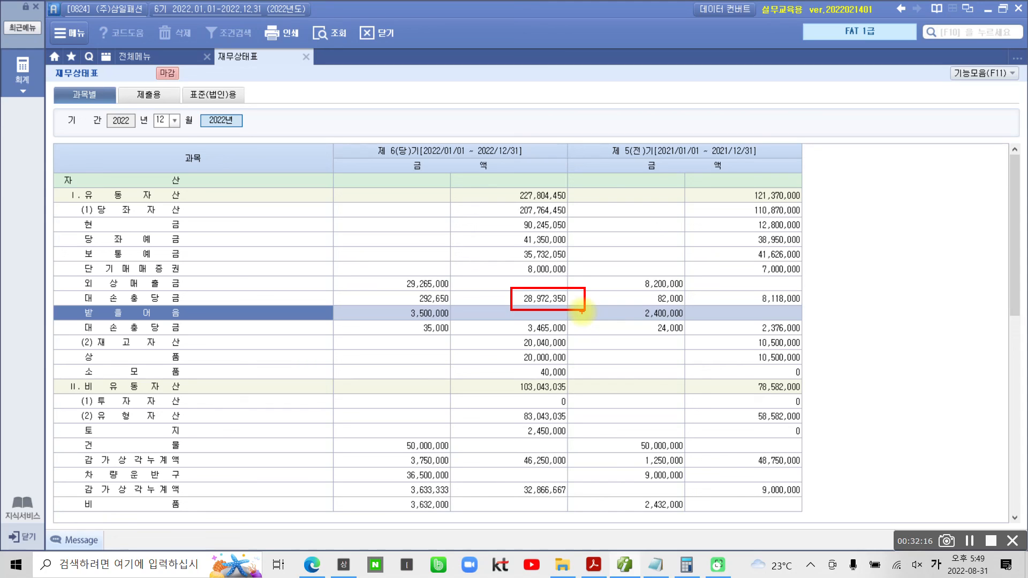
key("ctrl+2")
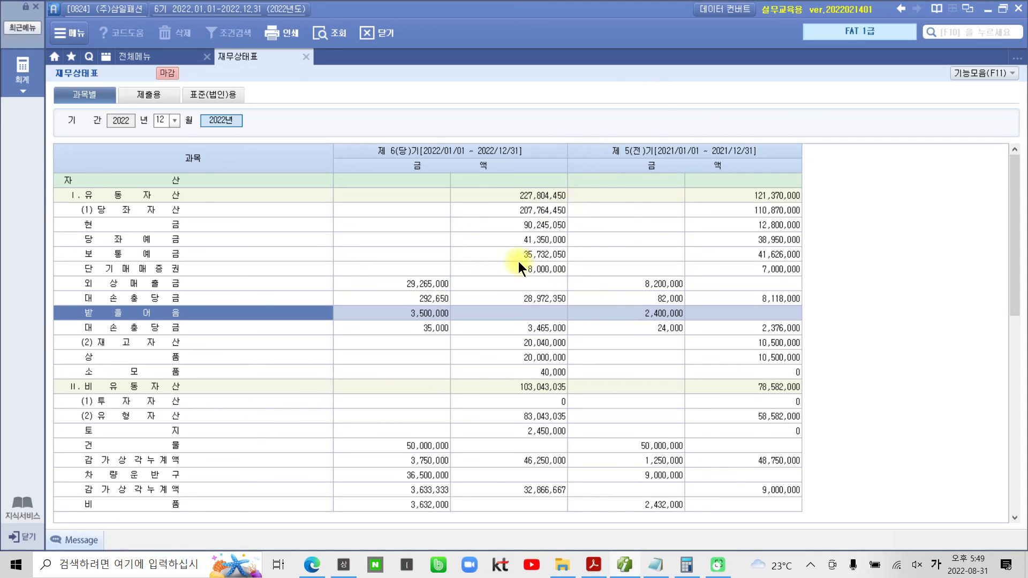
Step: Show the 제출용 view again and examine the combined accounts 현금및현금성자산 and 매출채권
left_click(144, 96)
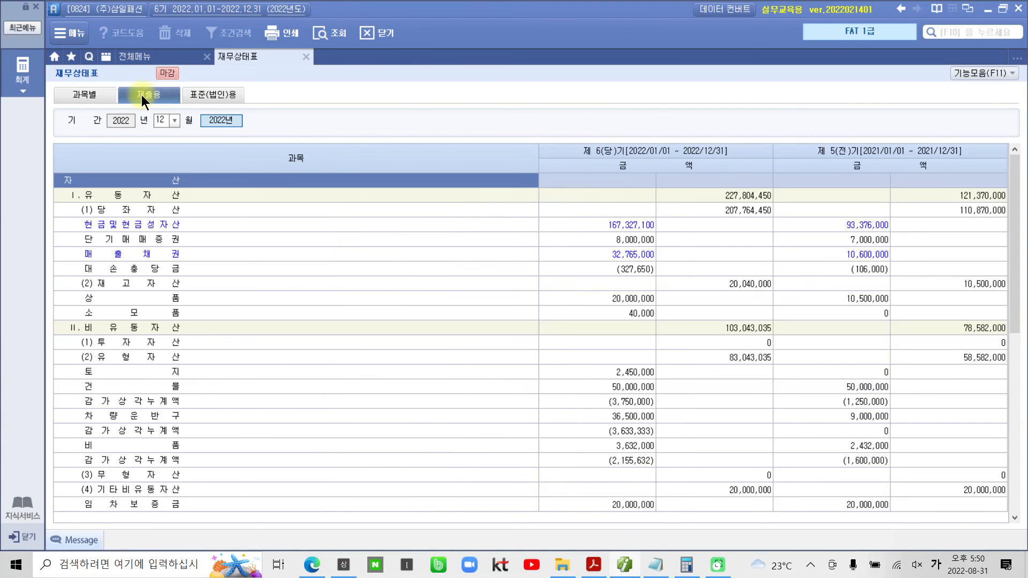
left_click(167, 224)
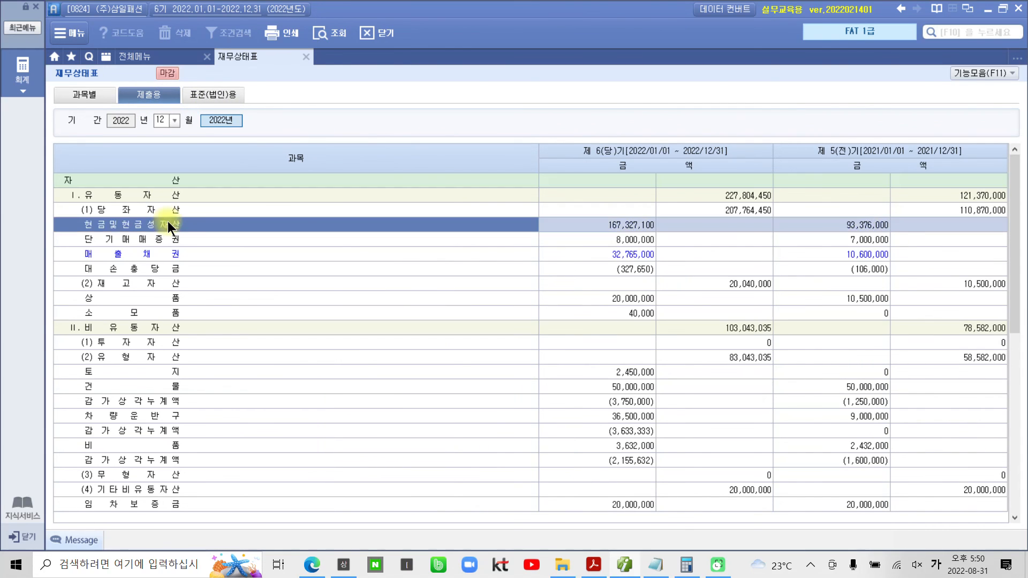
left_click(151, 255)
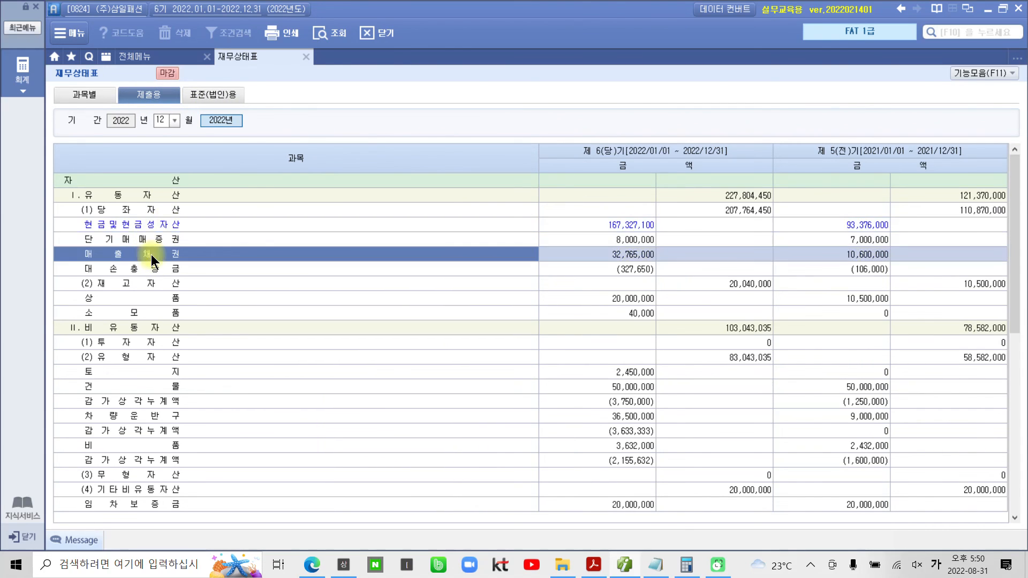
left_click(131, 226)
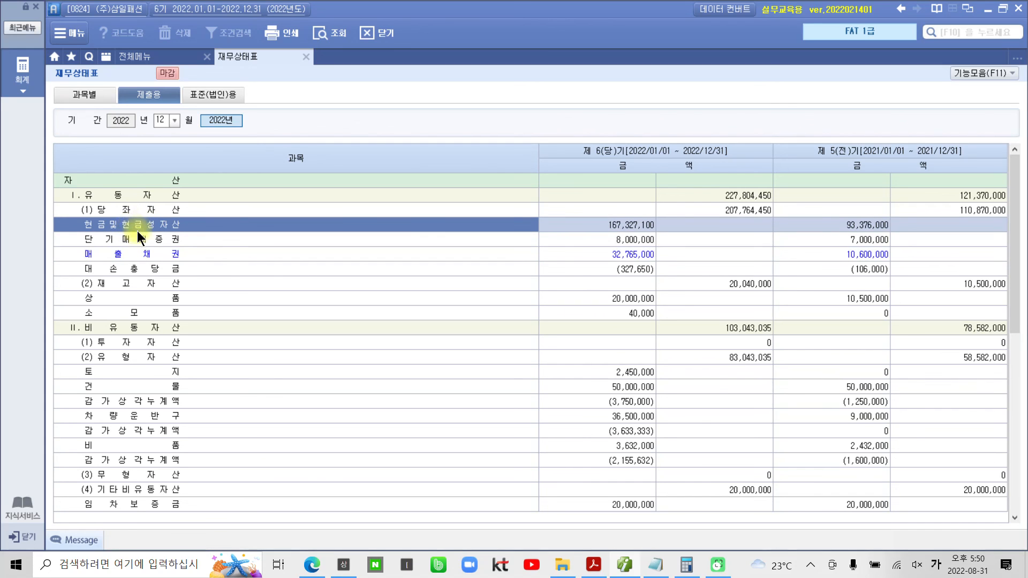
left_click(136, 256)
Step: Find the 매입채무 row under 유동부채, and return to the 과목별 view
scroll(140, 263, "down", 8)
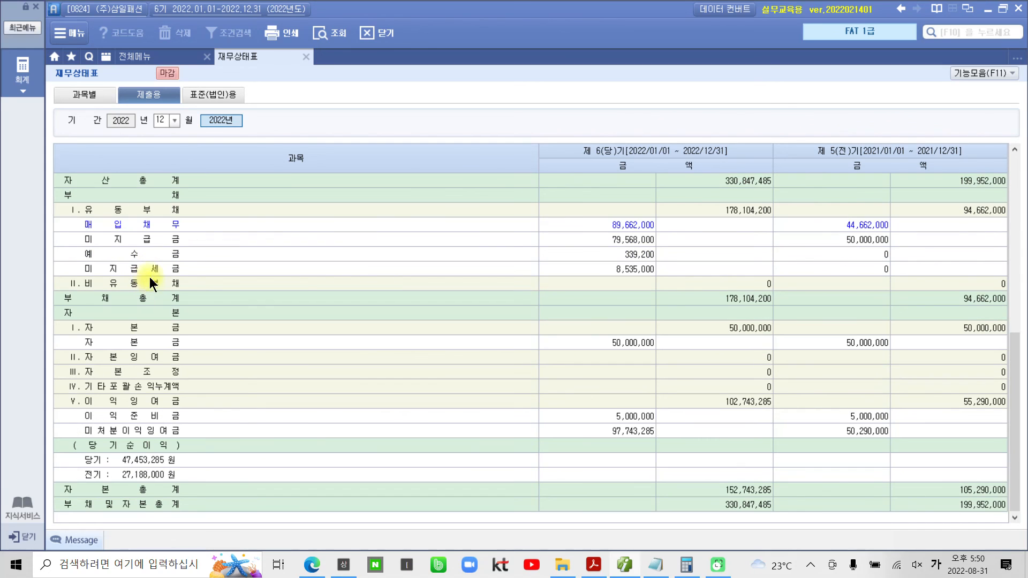
left_click(191, 229)
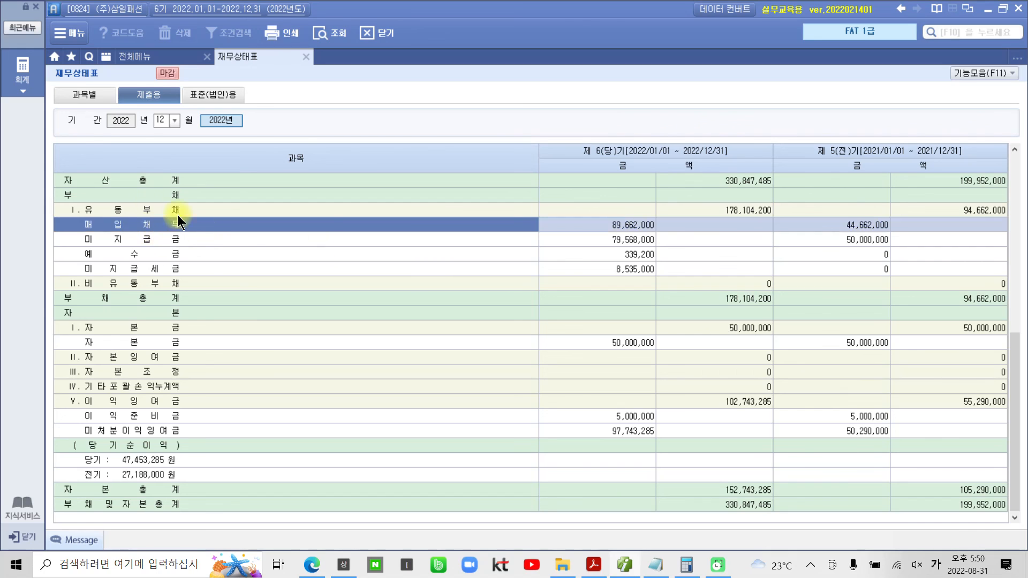
left_click(70, 95)
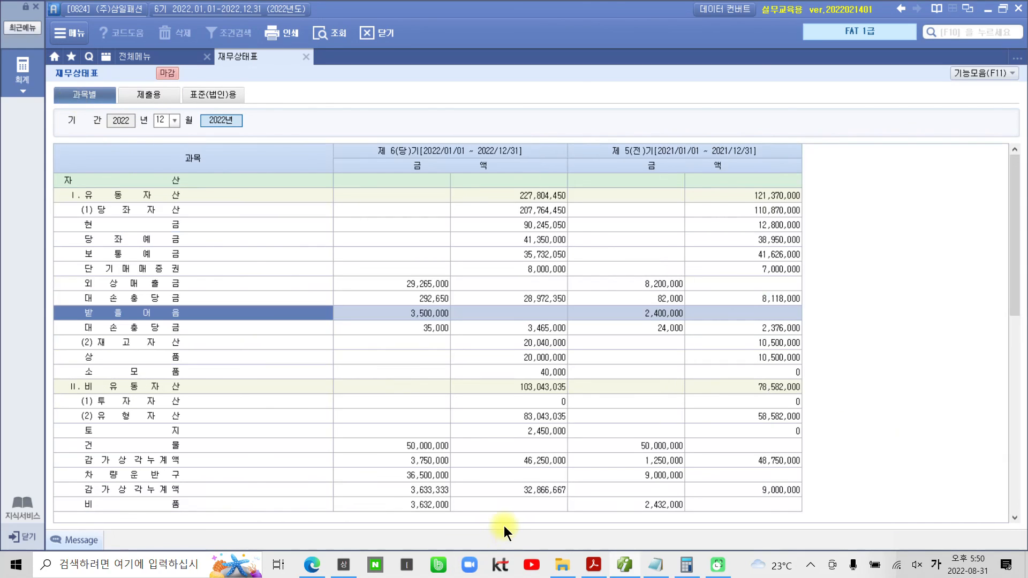